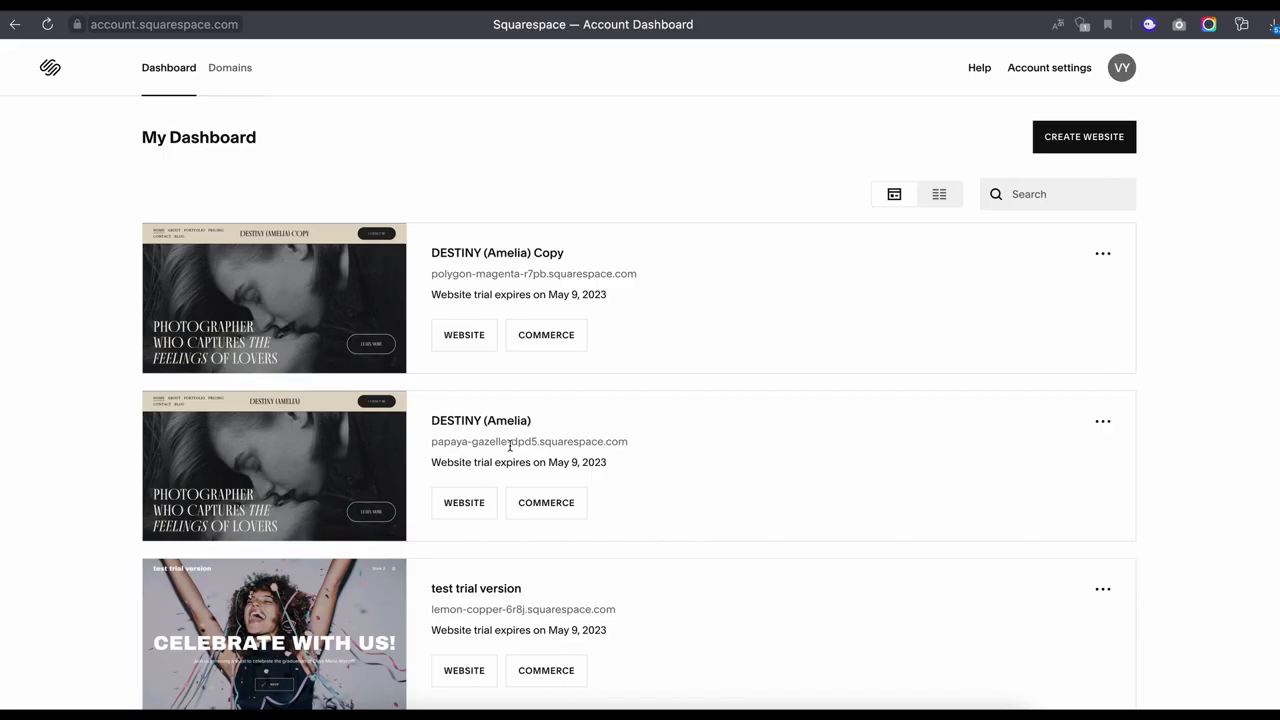
Open the DESTINY (Amelia) Copy website from the dashboard and look through the upper sections of its home page.
{"action": "left_click", "coordinate": [1102, 424]}
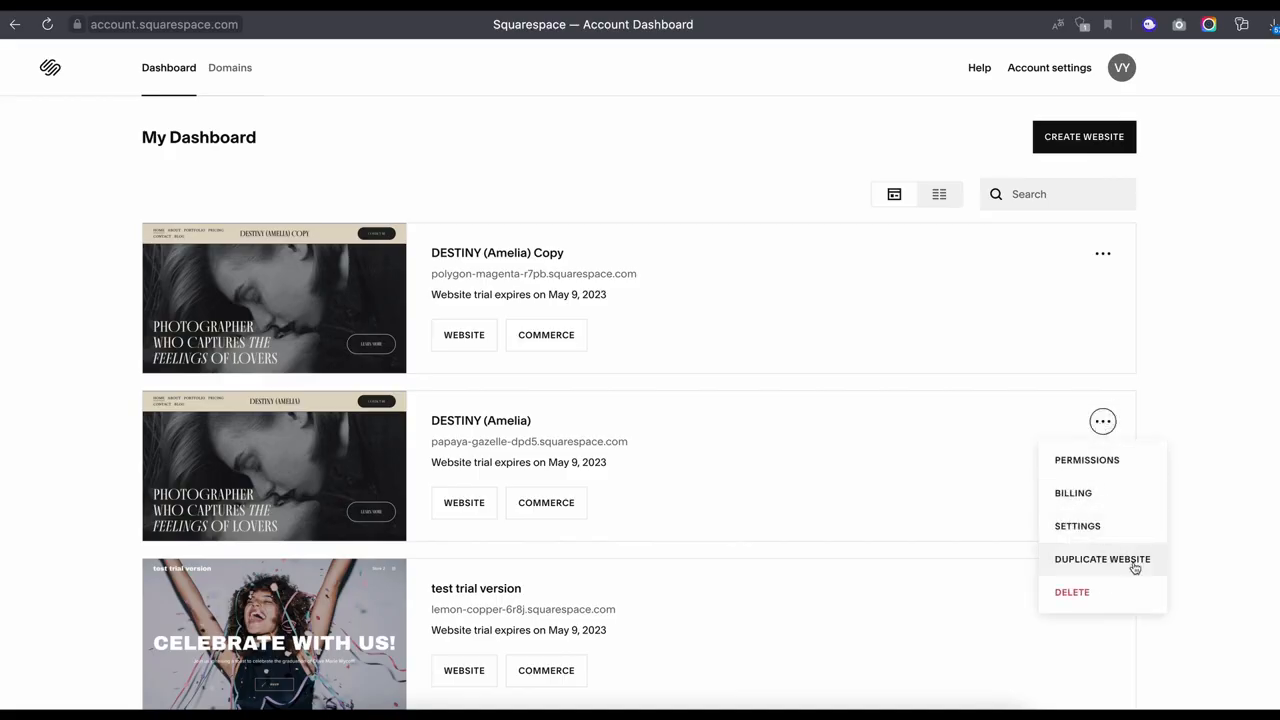
{"action": "left_click", "coordinate": [538, 258]}
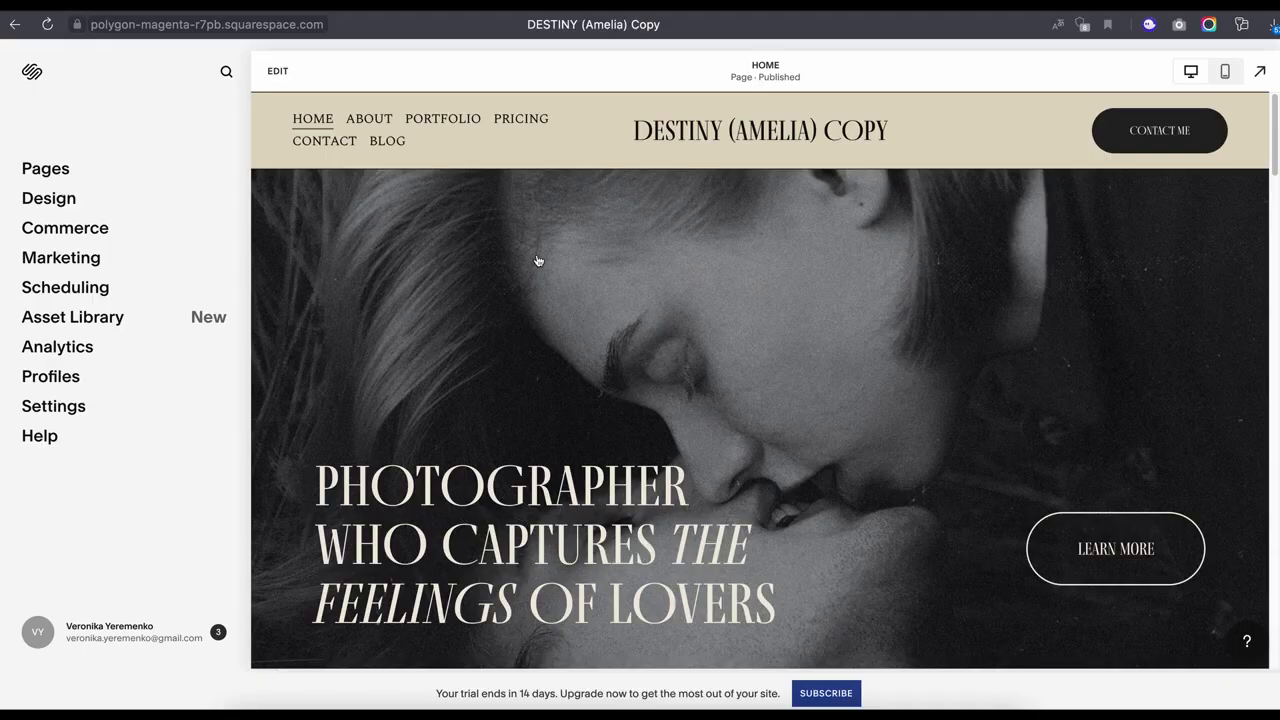
{"action": "scroll", "coordinate": [537, 261], "scroll_direction": "down", "scroll_amount": 2}
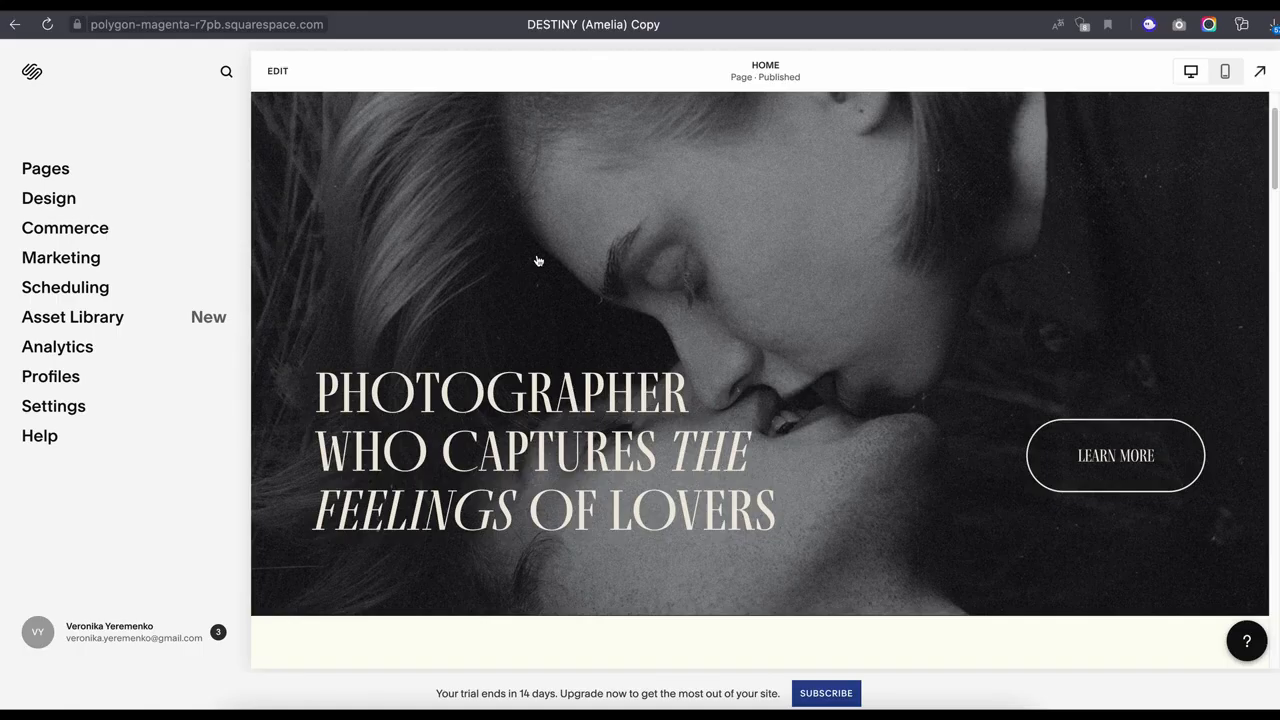
{"action": "scroll", "coordinate": [538, 261], "scroll_direction": "down", "scroll_amount": 10}
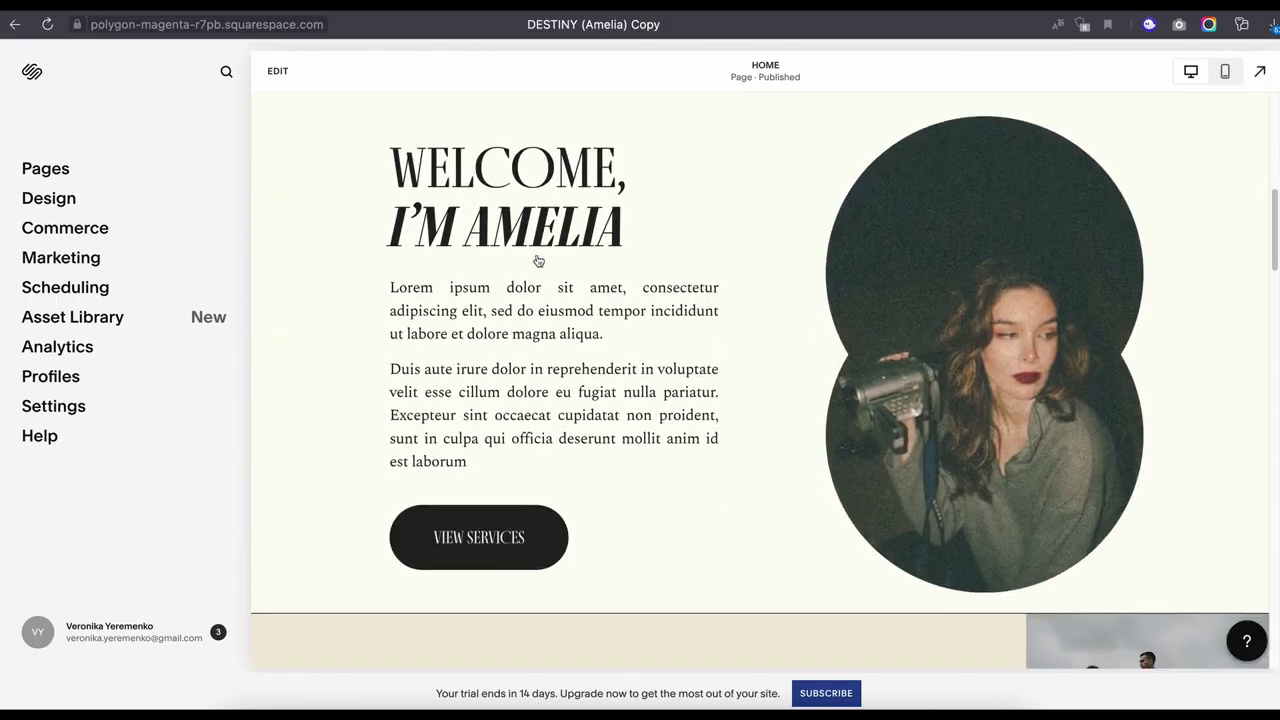
{"action": "scroll", "coordinate": [538, 261], "scroll_direction": "down", "scroll_amount": 2}
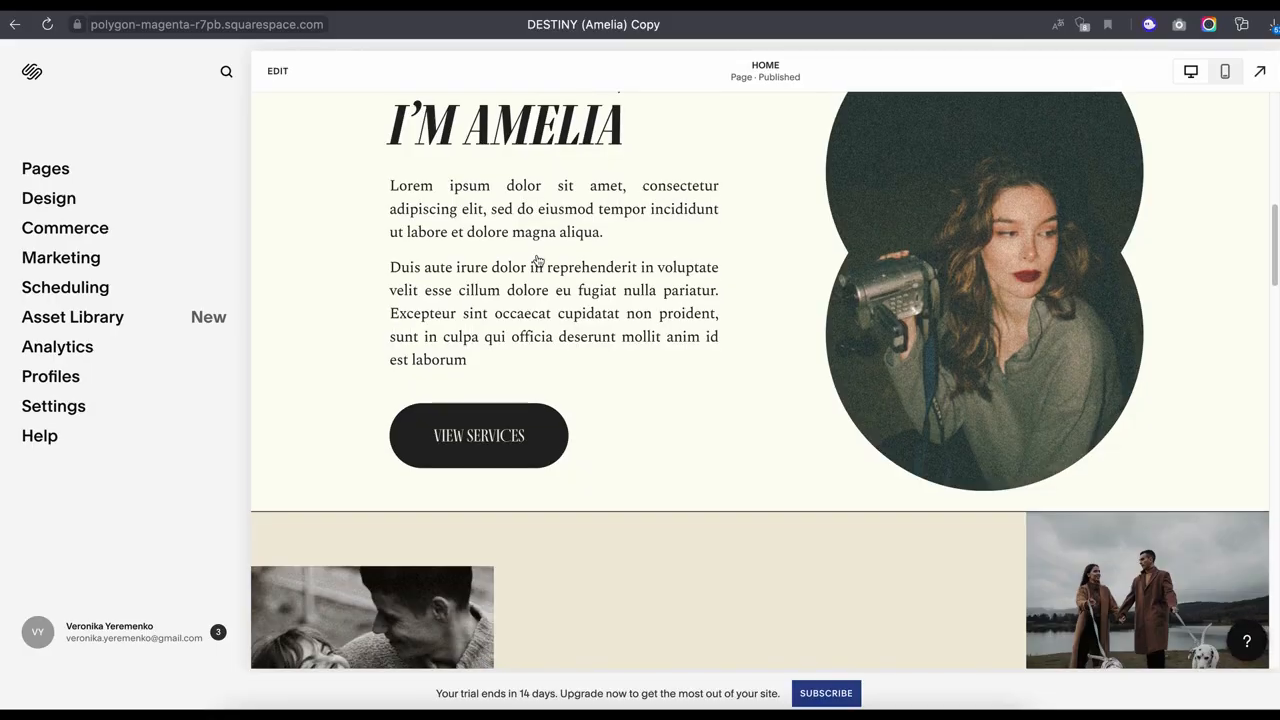
{"action": "scroll", "coordinate": [538, 261], "scroll_direction": "down", "scroll_amount": 3}
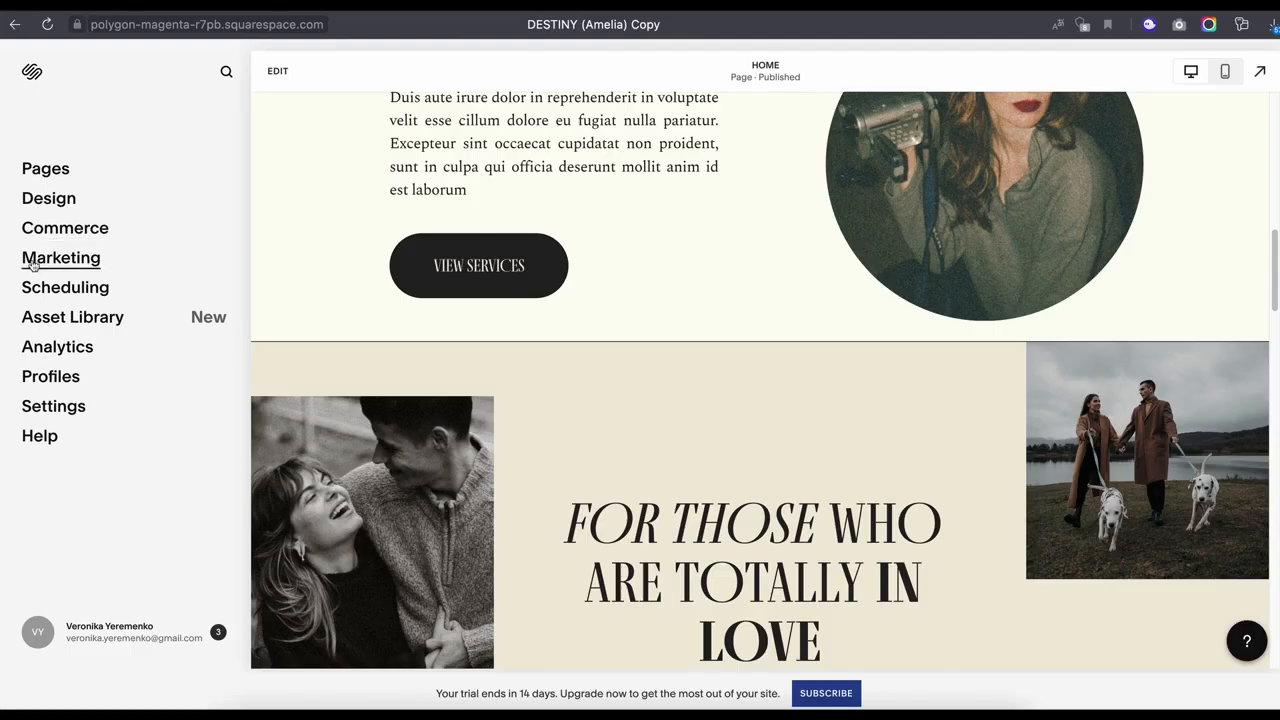
View the site's list of pages and its available design options.
{"action": "left_click", "coordinate": [62, 176]}
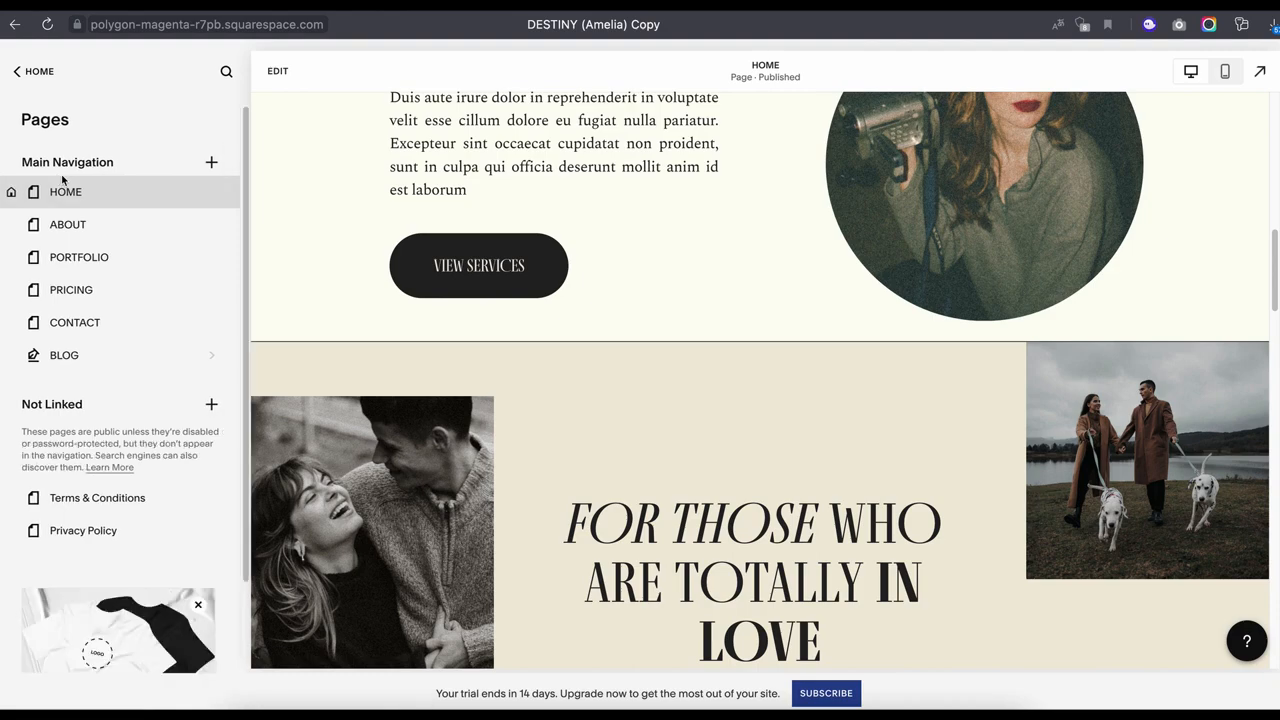
{"action": "left_click", "coordinate": [31, 79]}
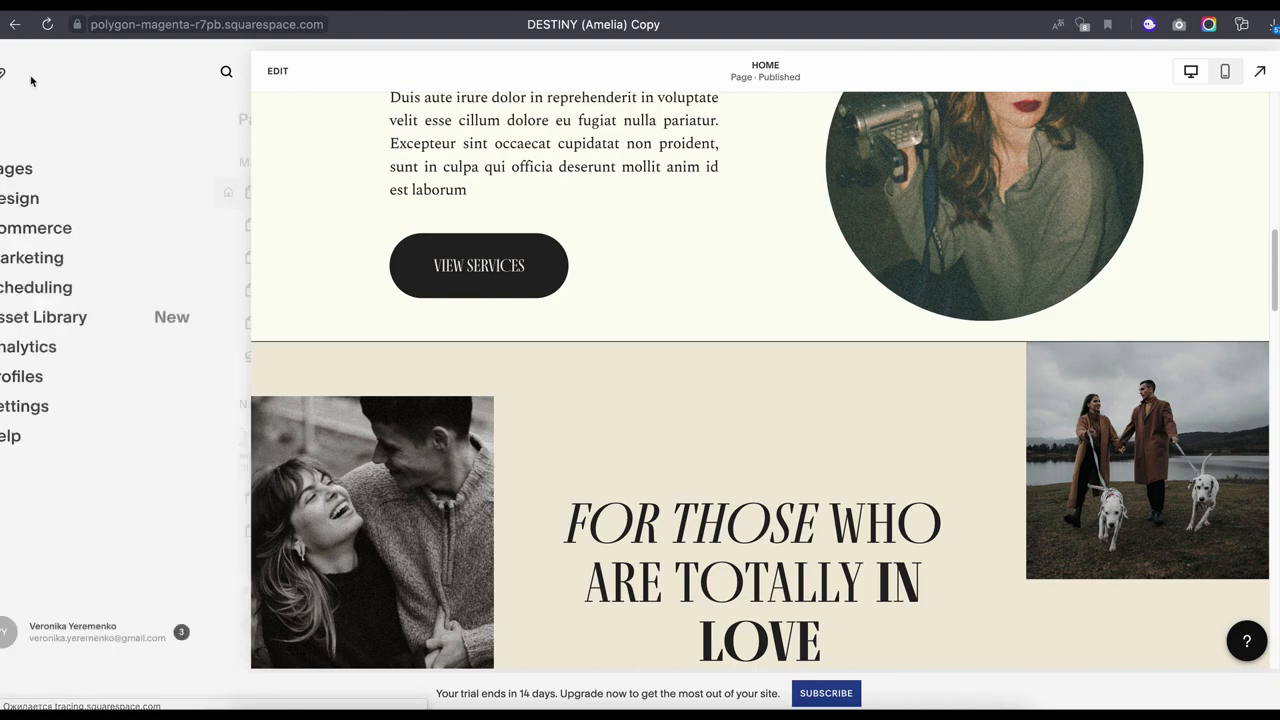
{"action": "left_click", "coordinate": [85, 202]}
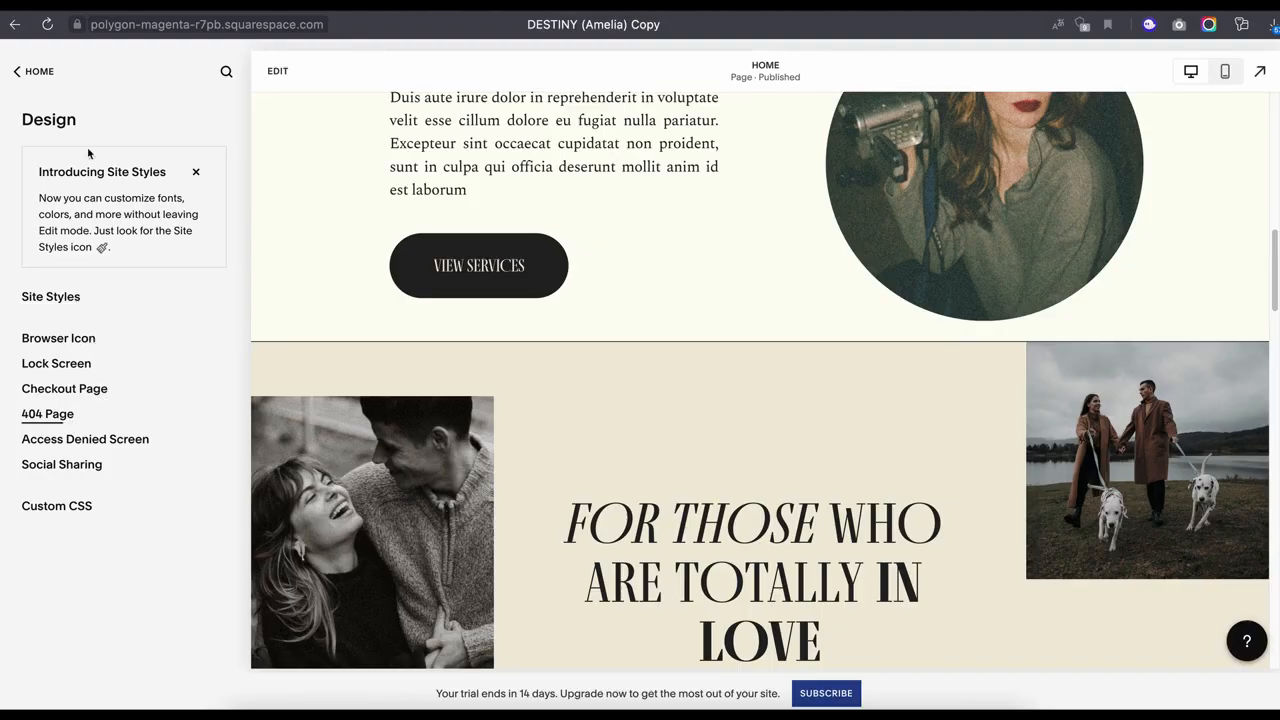
{"action": "left_click", "coordinate": [40, 72]}
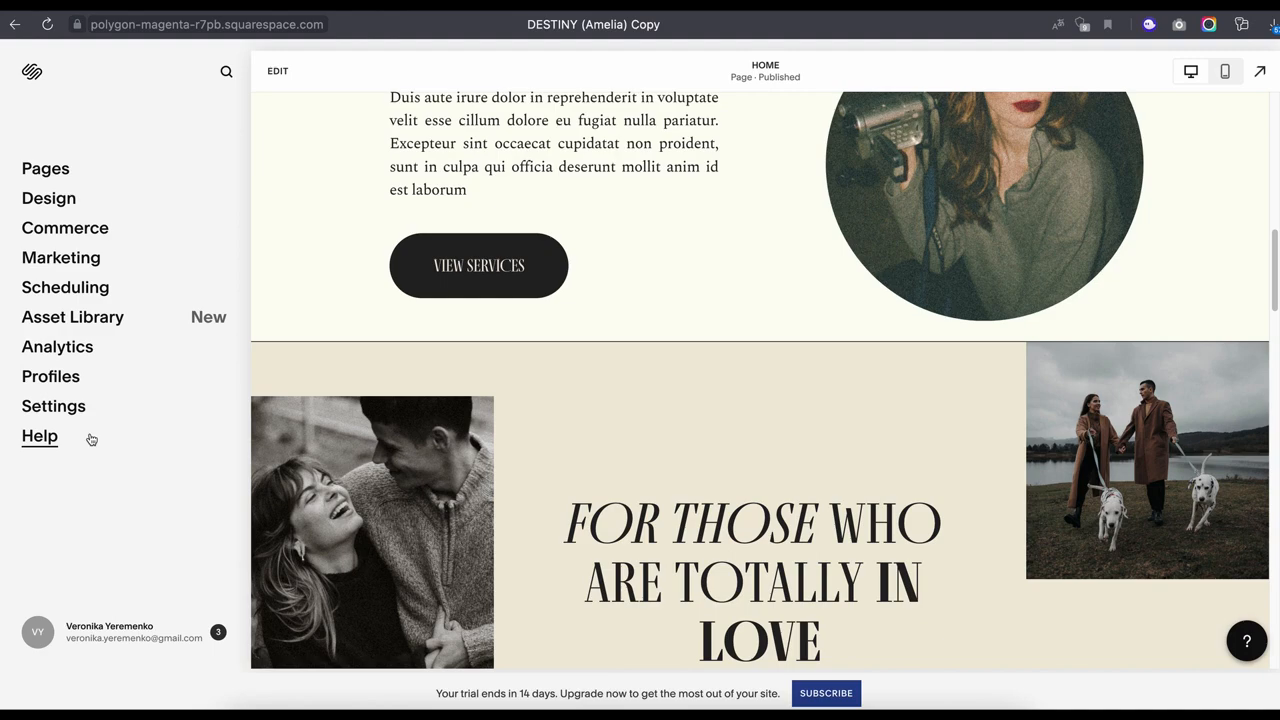
Edit the home page's site header, change the site title to Amelia, and save it.
{"action": "left_click", "coordinate": [280, 76]}
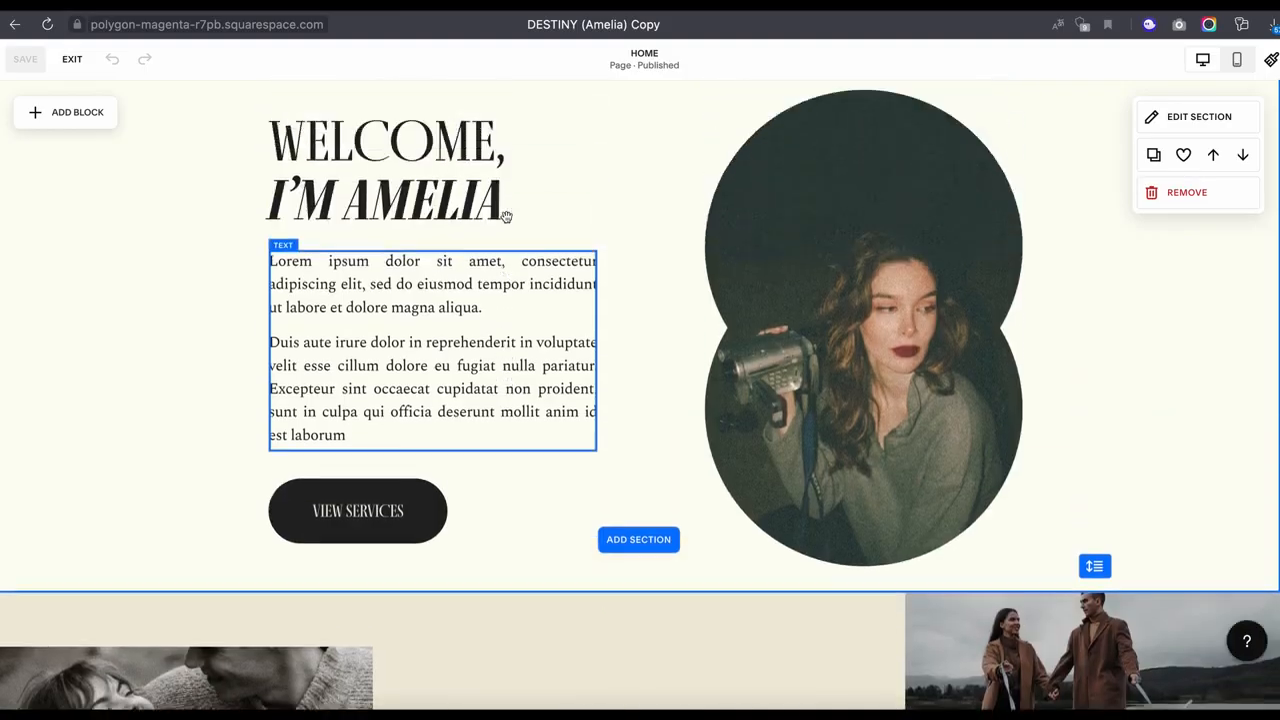
{"action": "scroll", "coordinate": [506, 216], "scroll_direction": "up", "scroll_amount": 10}
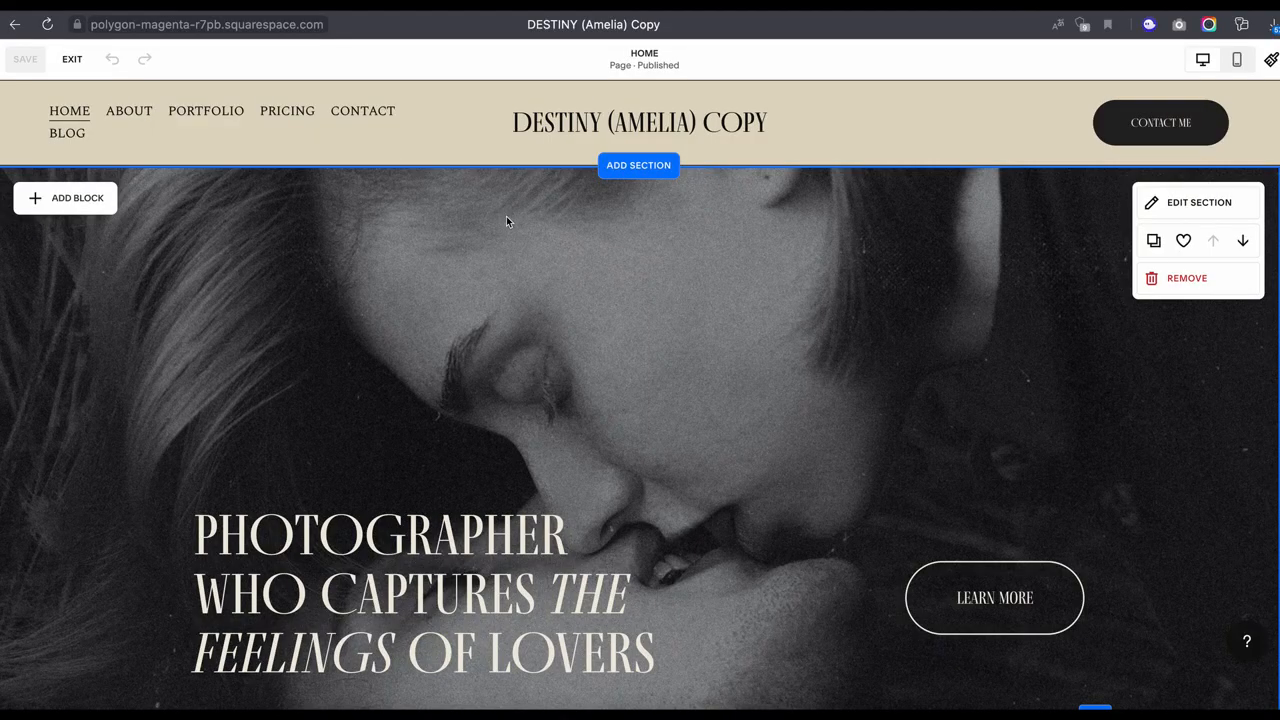
{"action": "left_click", "coordinate": [652, 136]}
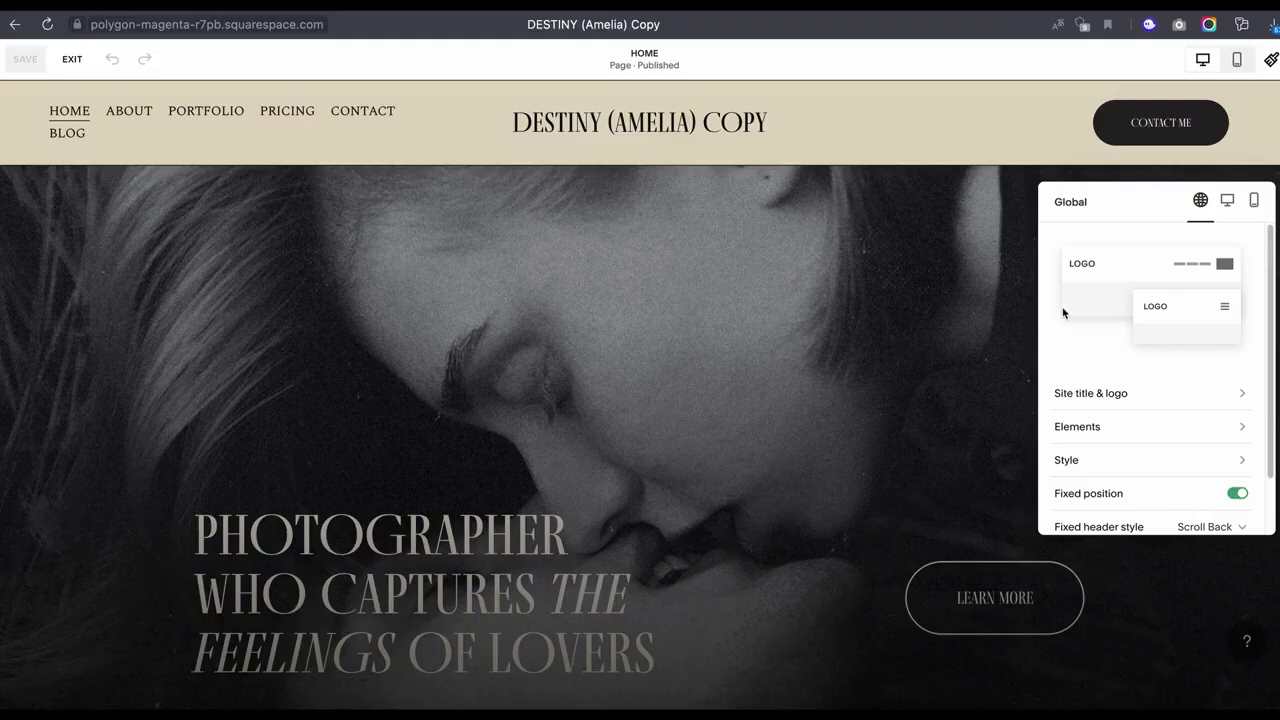
{"action": "left_click", "coordinate": [1155, 394]}
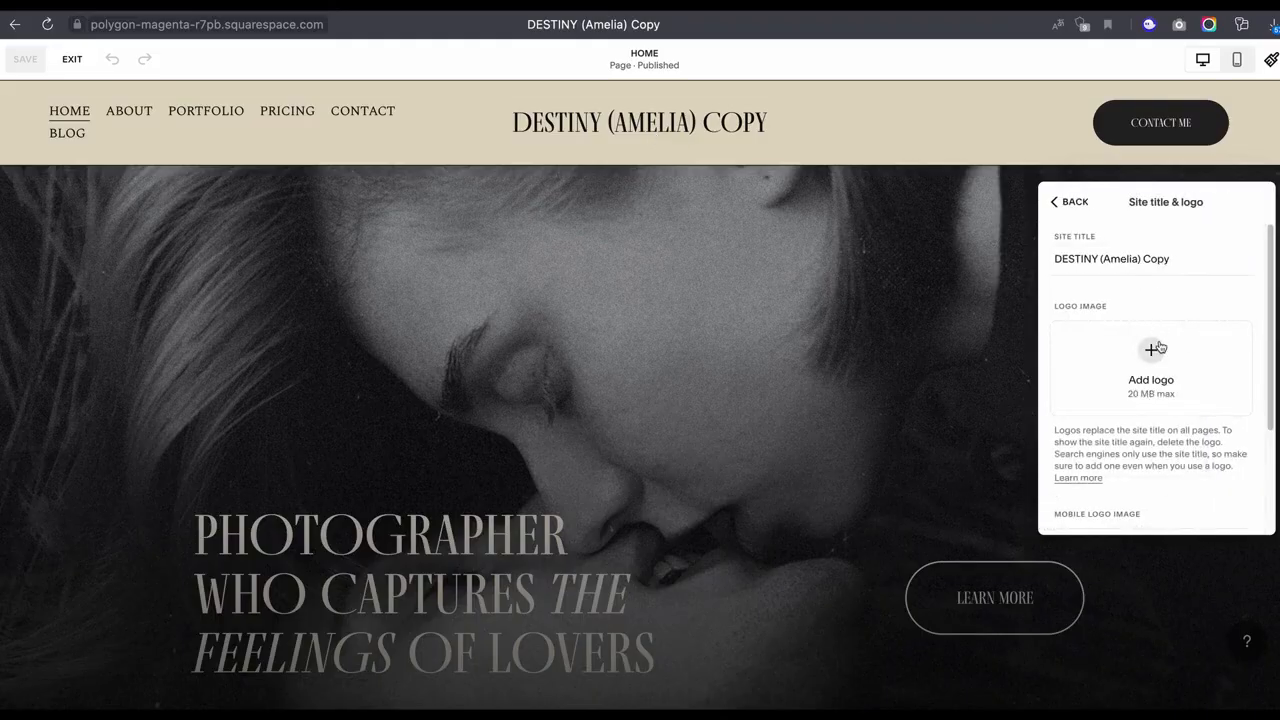
{"action": "left_click", "coordinate": [1106, 259]}
{"action": "left_click_drag", "start_coordinate": [1102, 259], "coordinate": [1129, 258]}
{"action": "key", "text": "BackSpace"}
{"action": "key", "text": "BackSpace"}
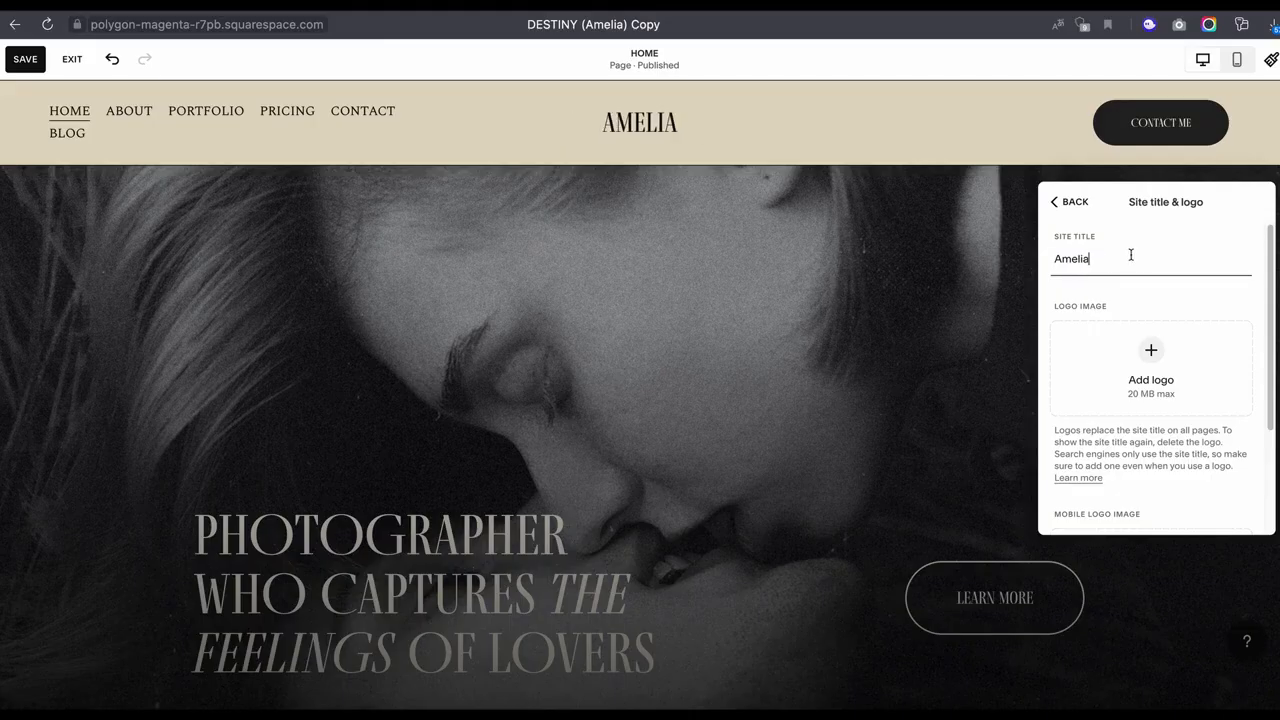
{"action": "left_click", "coordinate": [25, 59]}
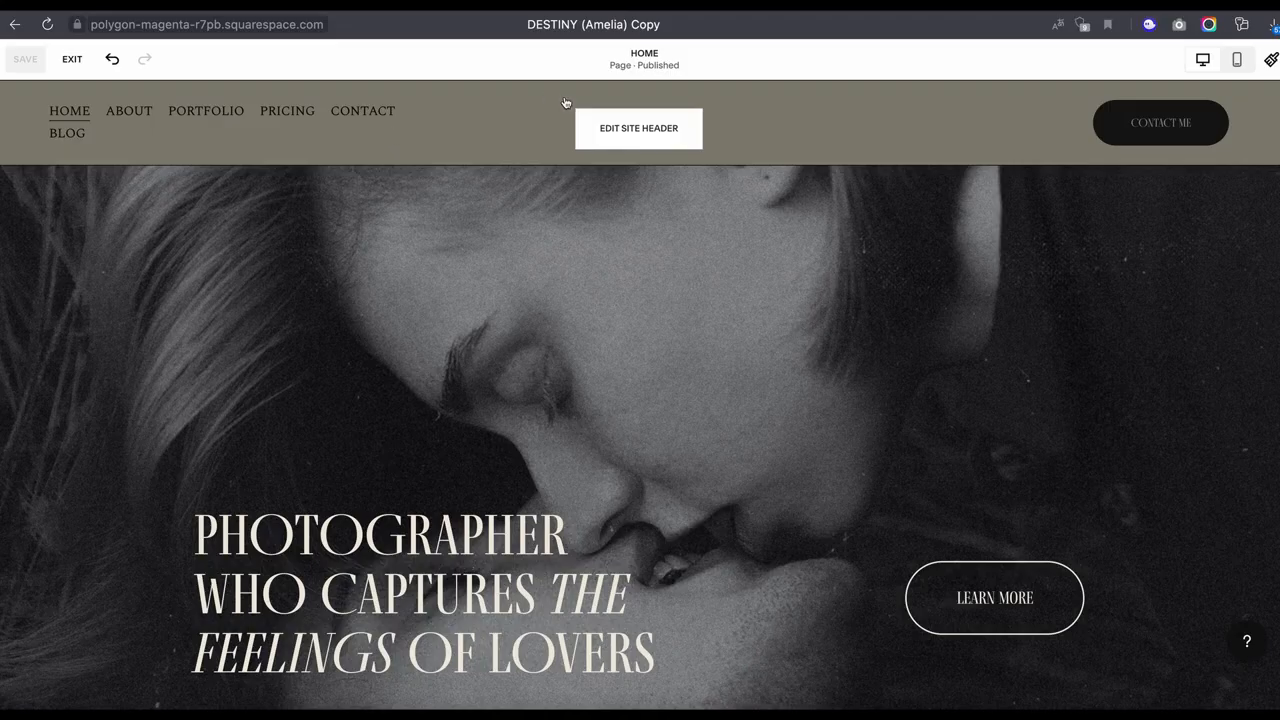
Check the fixed header style options in the site header settings and exit the page editor.
{"action": "left_click", "coordinate": [614, 126]}
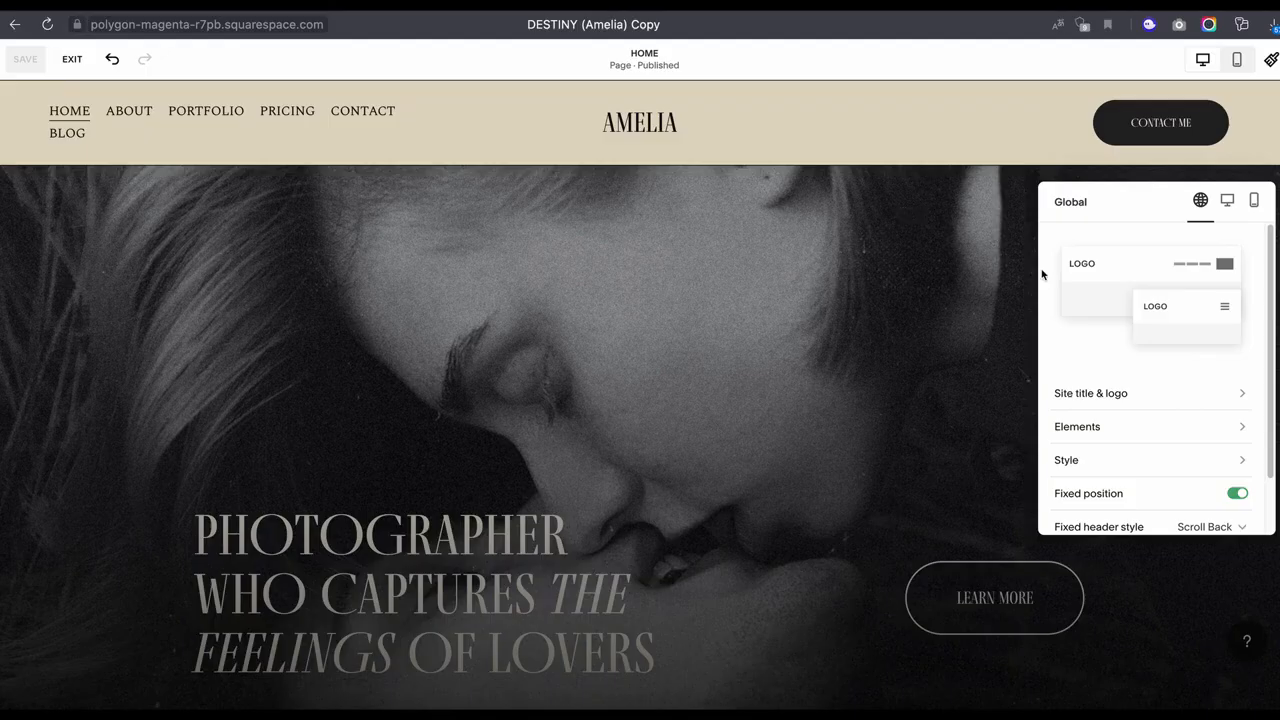
{"action": "scroll", "coordinate": [1134, 340], "scroll_direction": "down", "scroll_amount": 2}
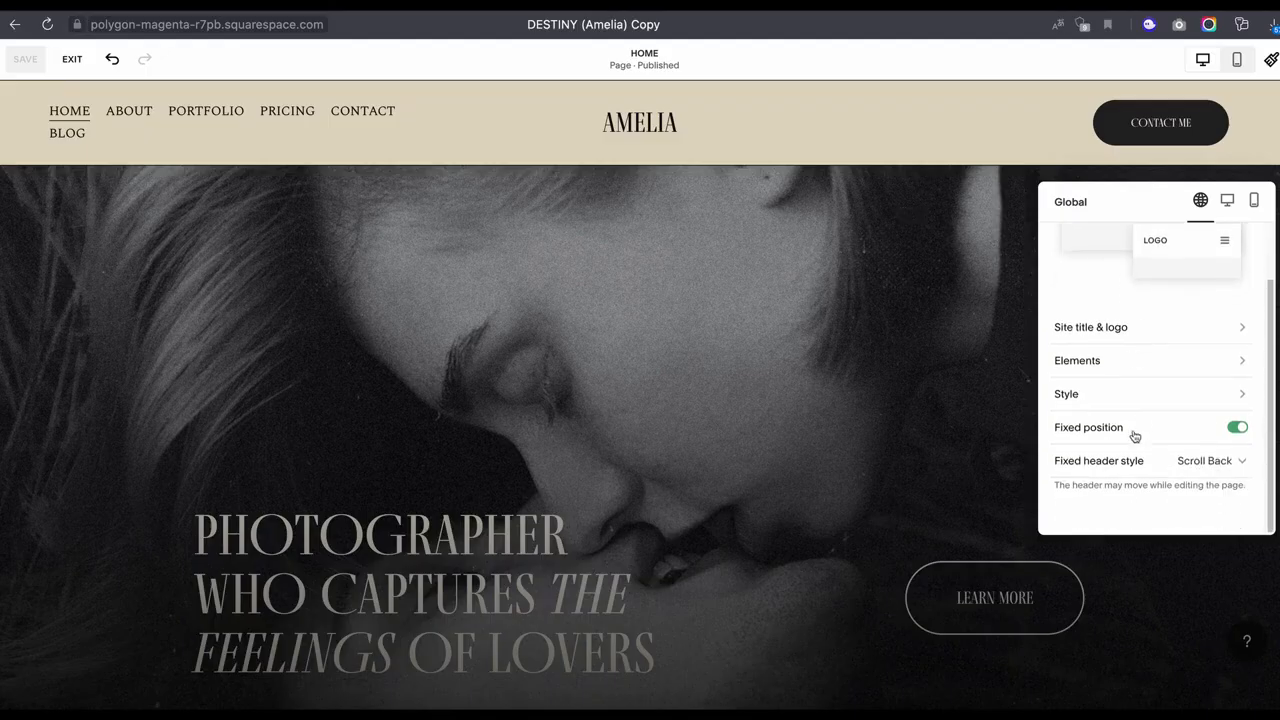
{"action": "left_click", "coordinate": [1184, 460]}
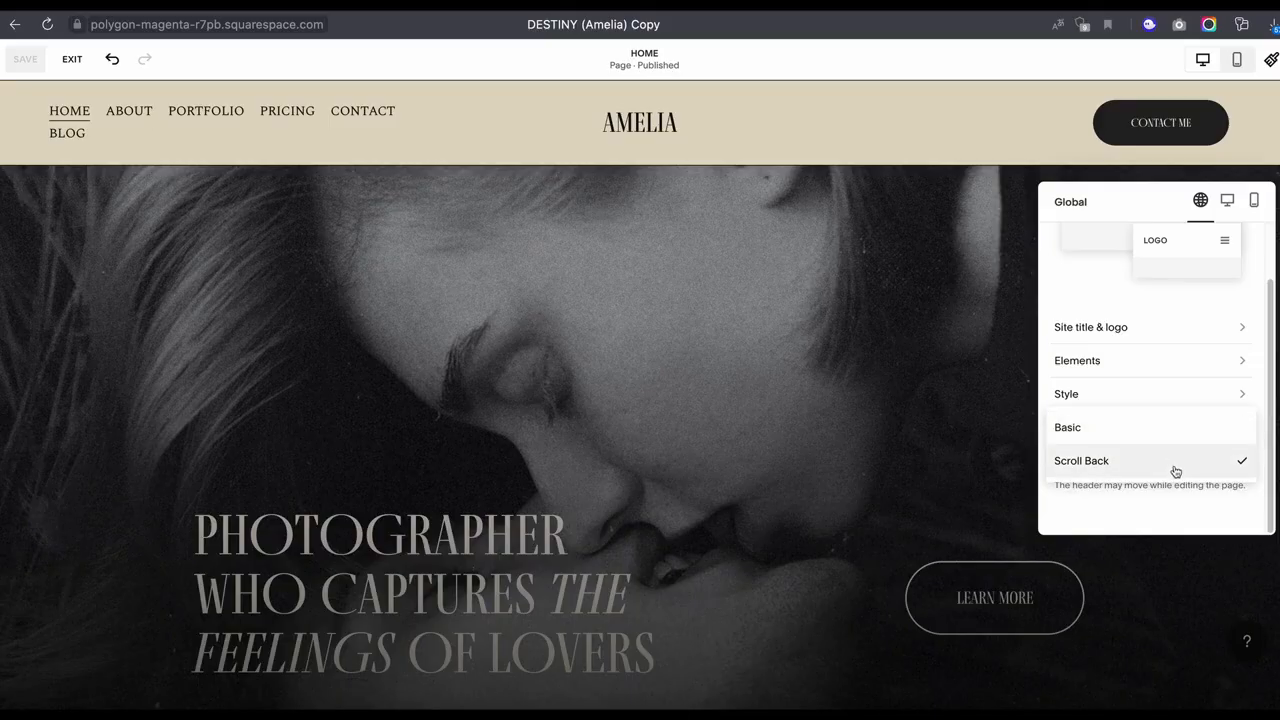
{"action": "left_click", "coordinate": [1182, 497]}
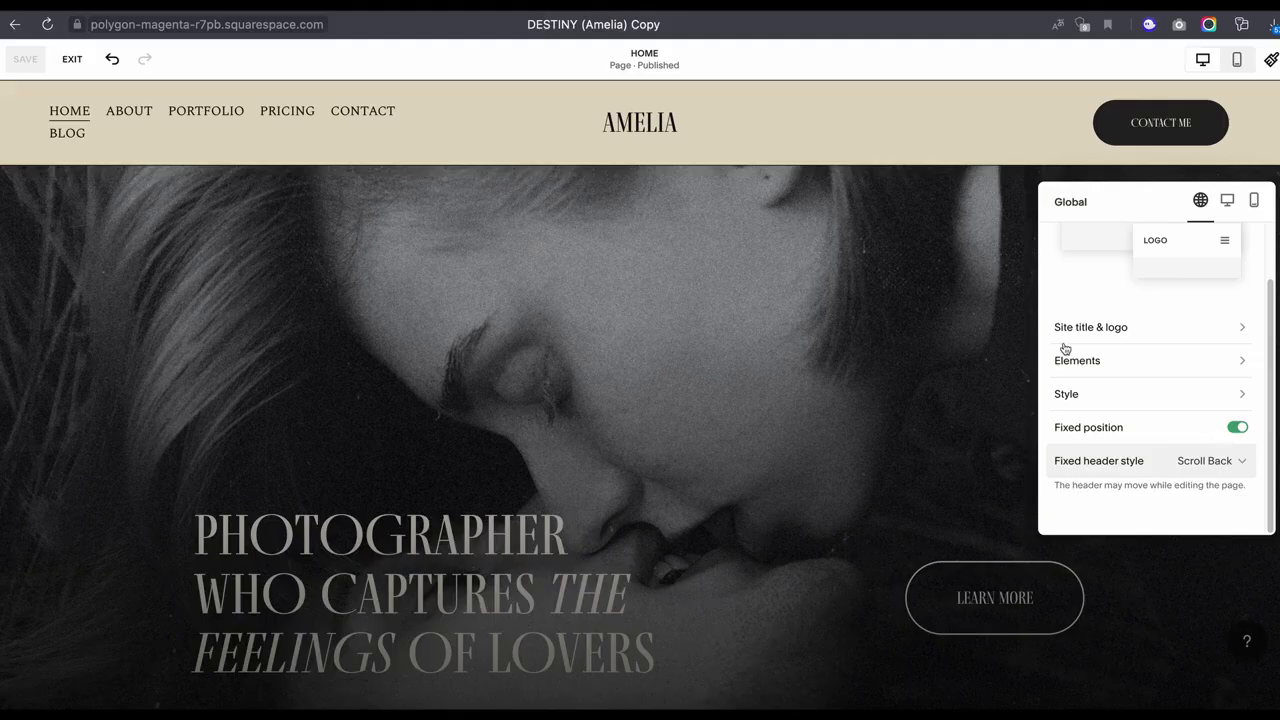
{"action": "left_click", "coordinate": [917, 323]}
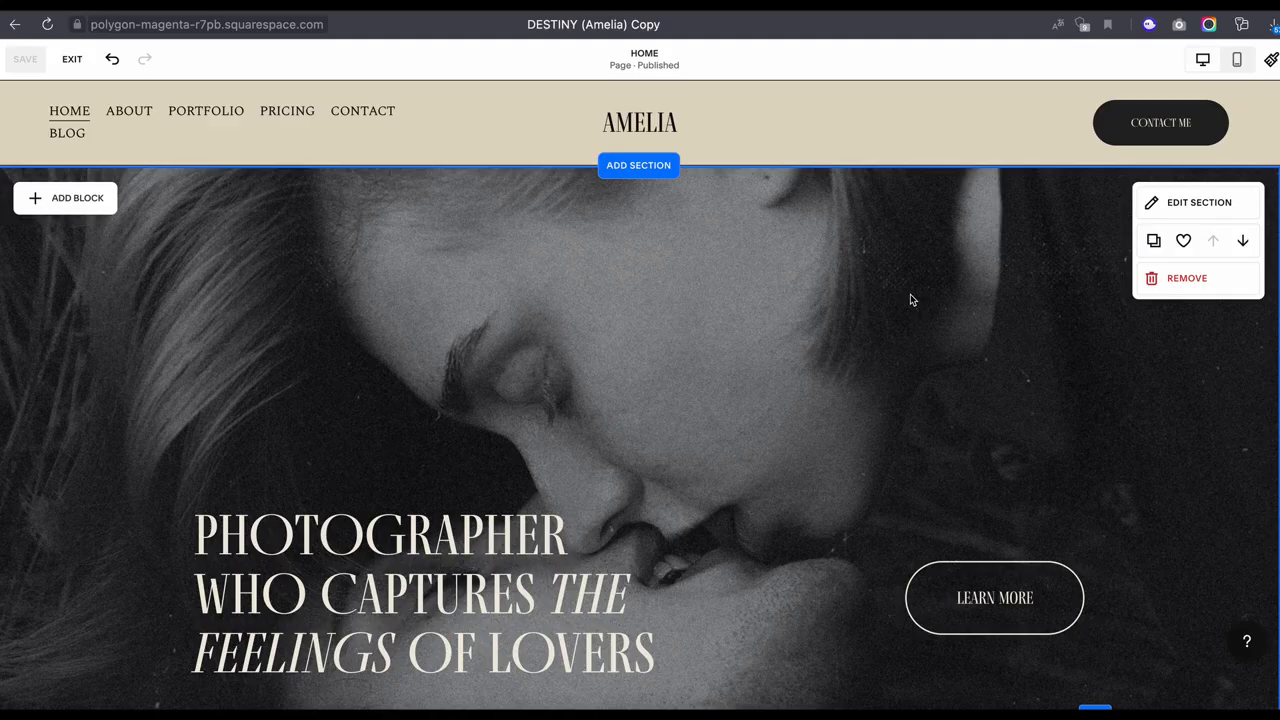
{"action": "left_click", "coordinate": [62, 60]}
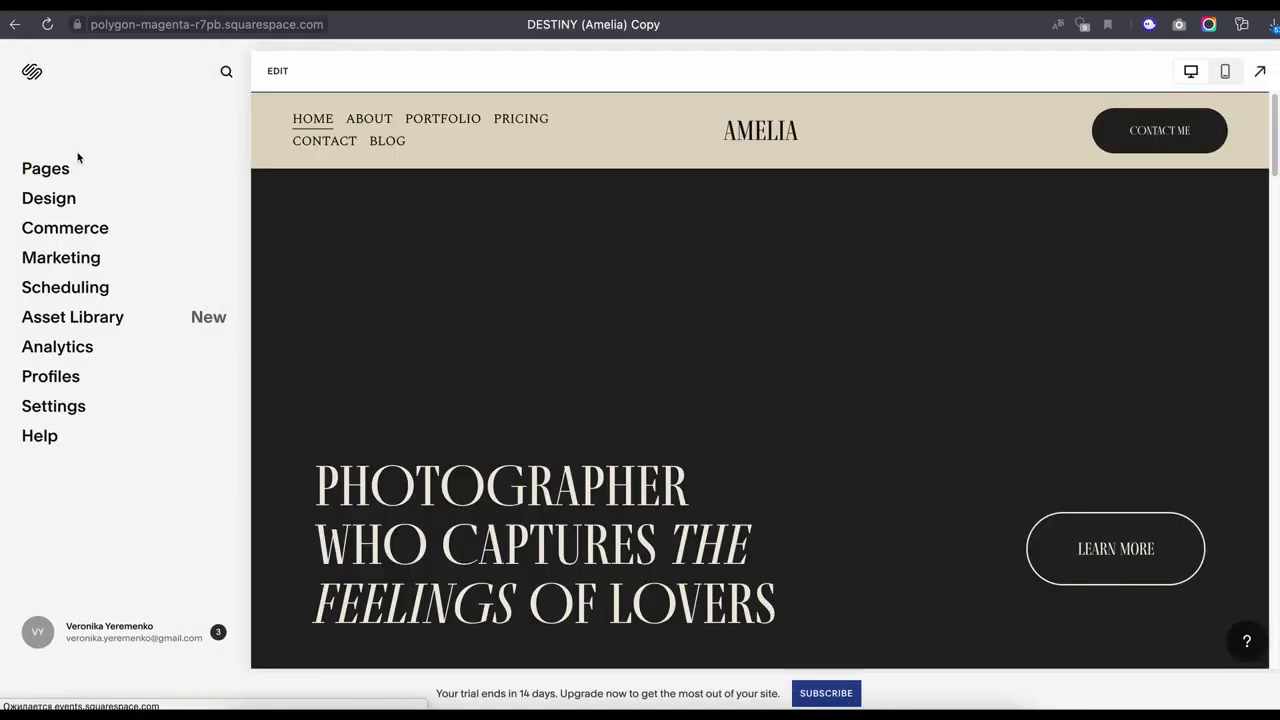
Review the BLOG page's general settings, including the Enable Page option, and close them.
{"action": "left_click", "coordinate": [68, 172]}
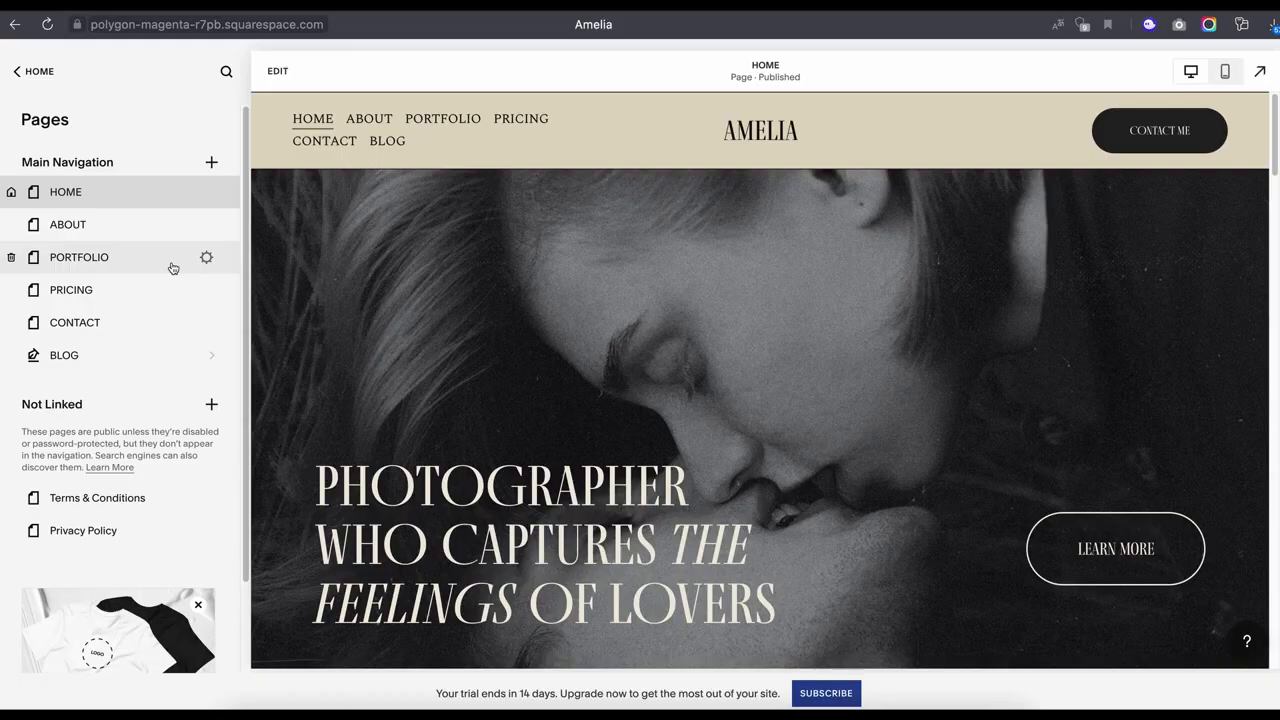
{"action": "left_click", "coordinate": [190, 356]}
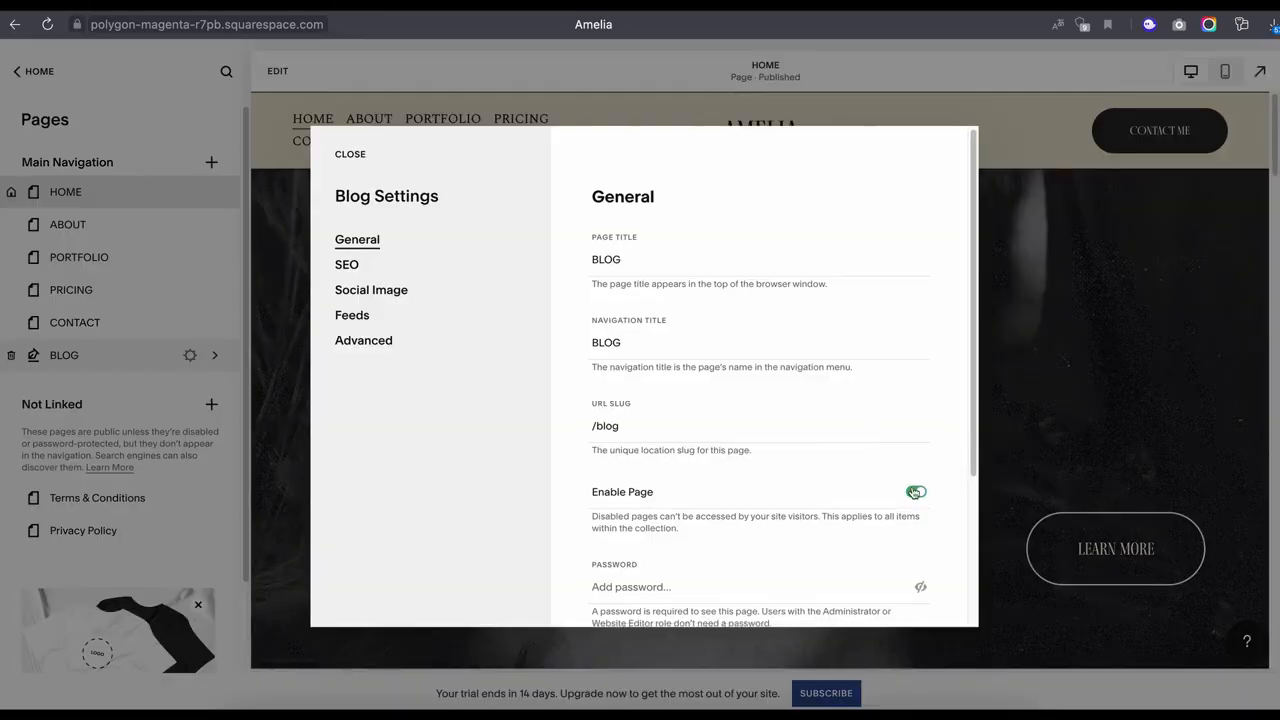
{"action": "left_click", "coordinate": [360, 155]}
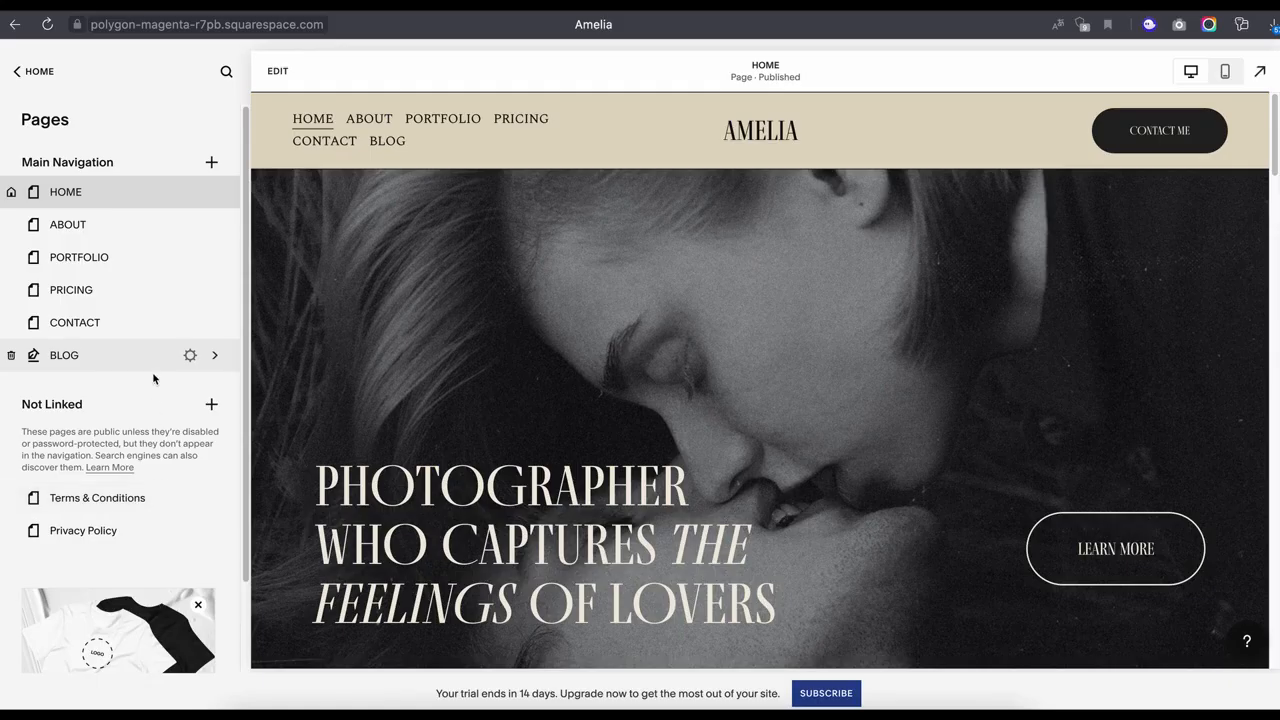
Set both the page title and the navigation title of the PRICING page to SERVICES and save the settings.
{"action": "left_click", "coordinate": [201, 291]}
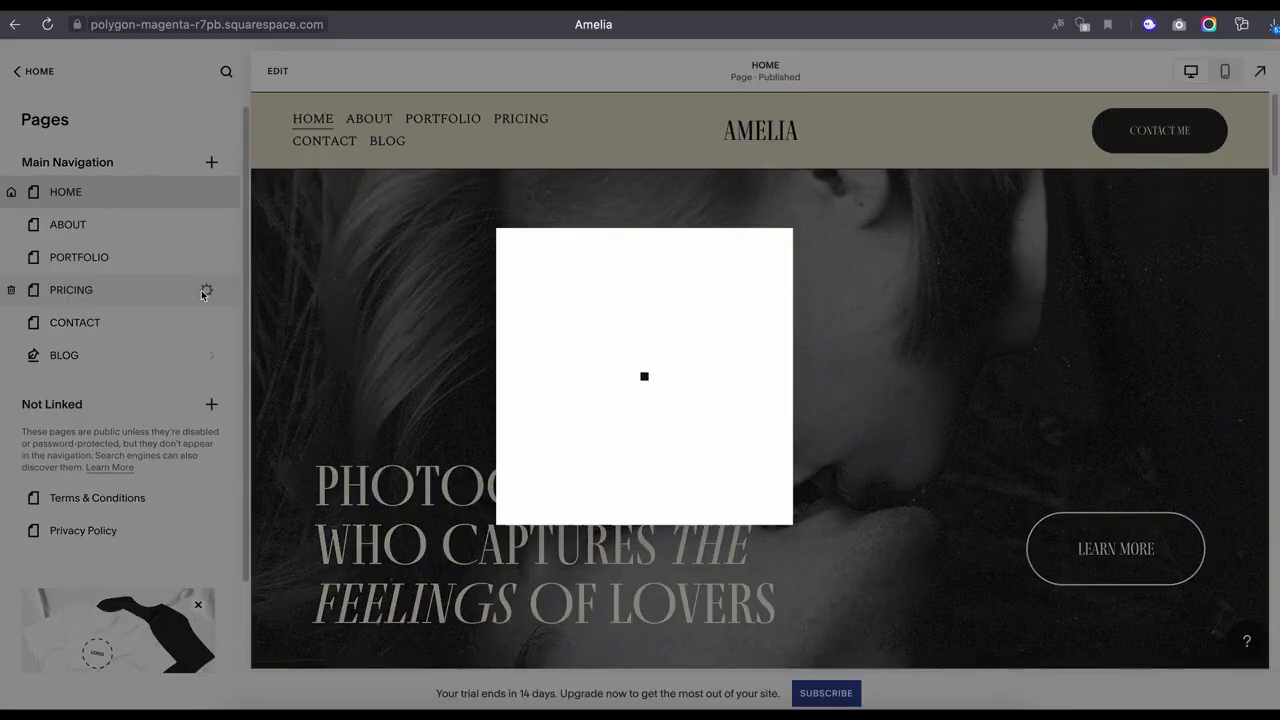
{"action": "double_click", "coordinate": [645, 262]}
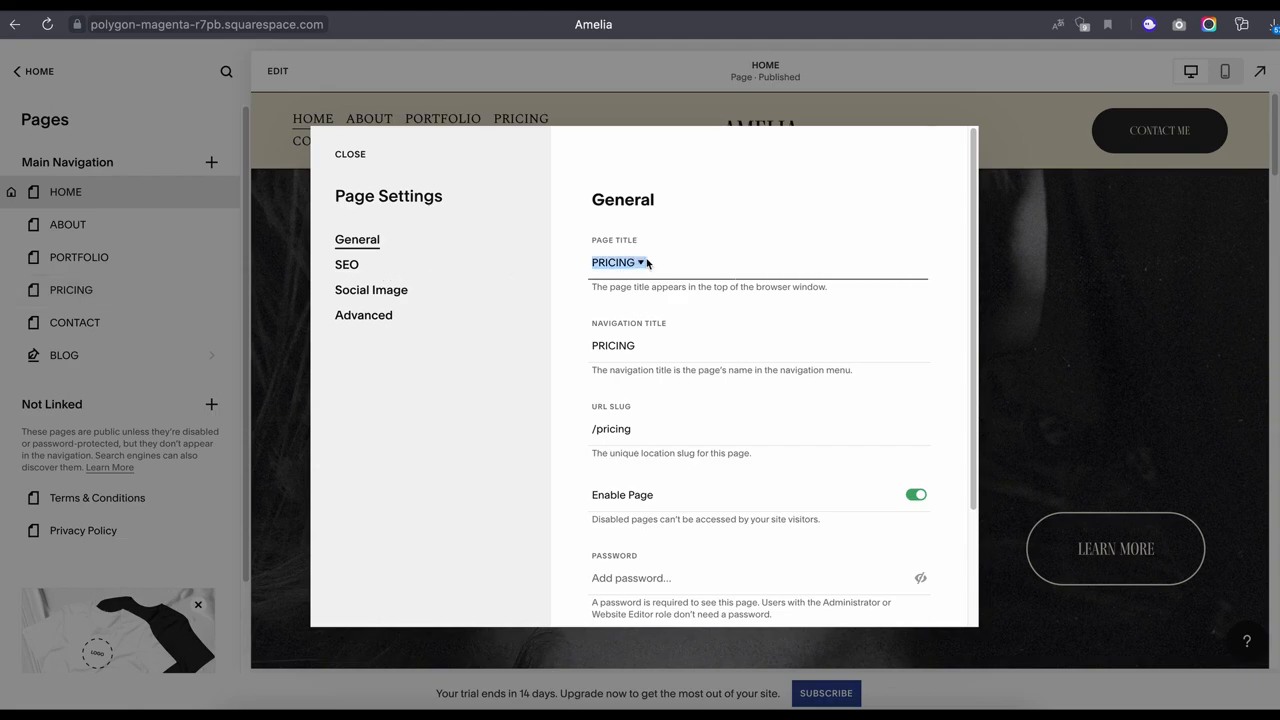
{"action": "type", "text": "SER"}
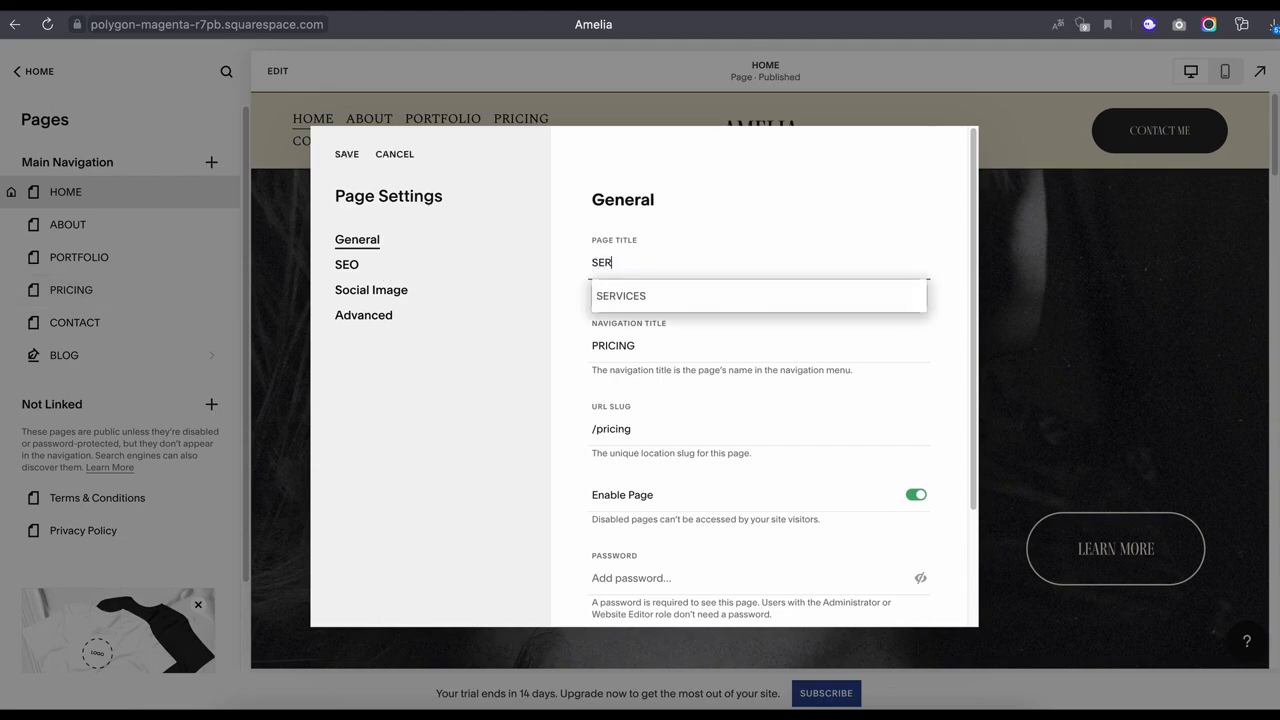
{"action": "type", "text": "VICES"}
{"action": "double_click", "coordinate": [666, 259]}
{"action": "key", "text": "super+c"}
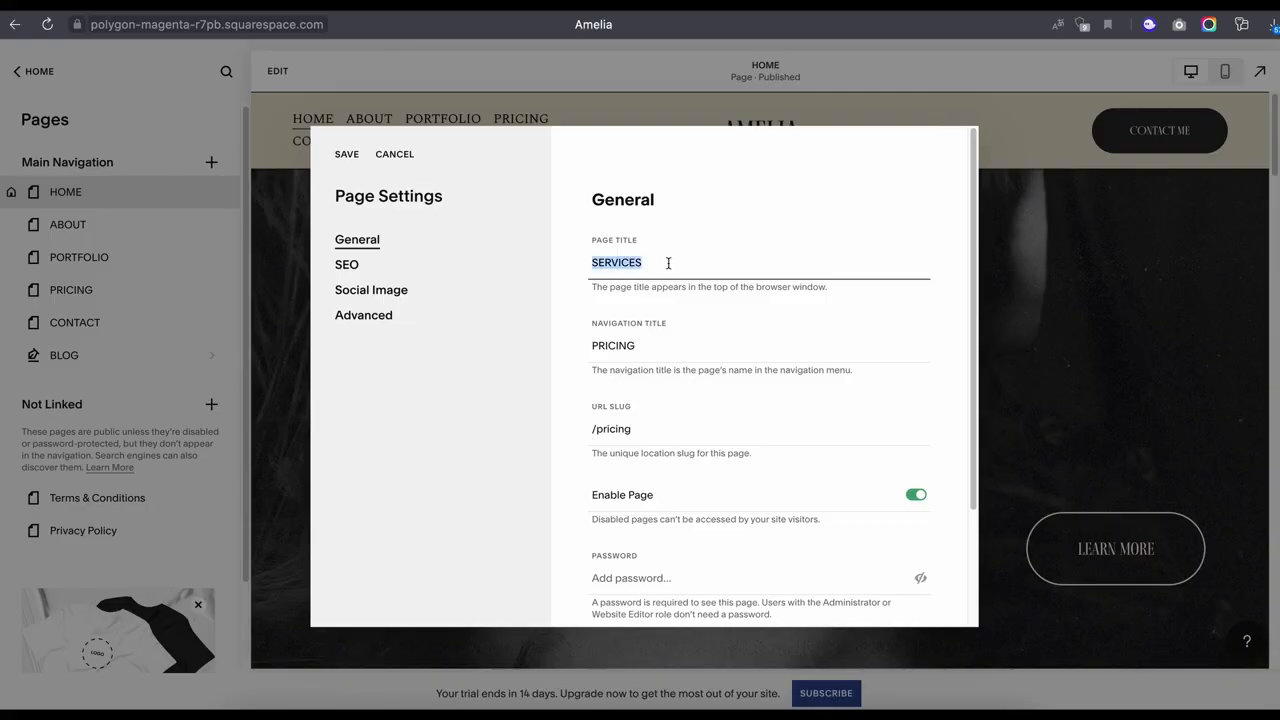
{"action": "double_click", "coordinate": [660, 347]}
{"action": "key", "text": "super+v"}
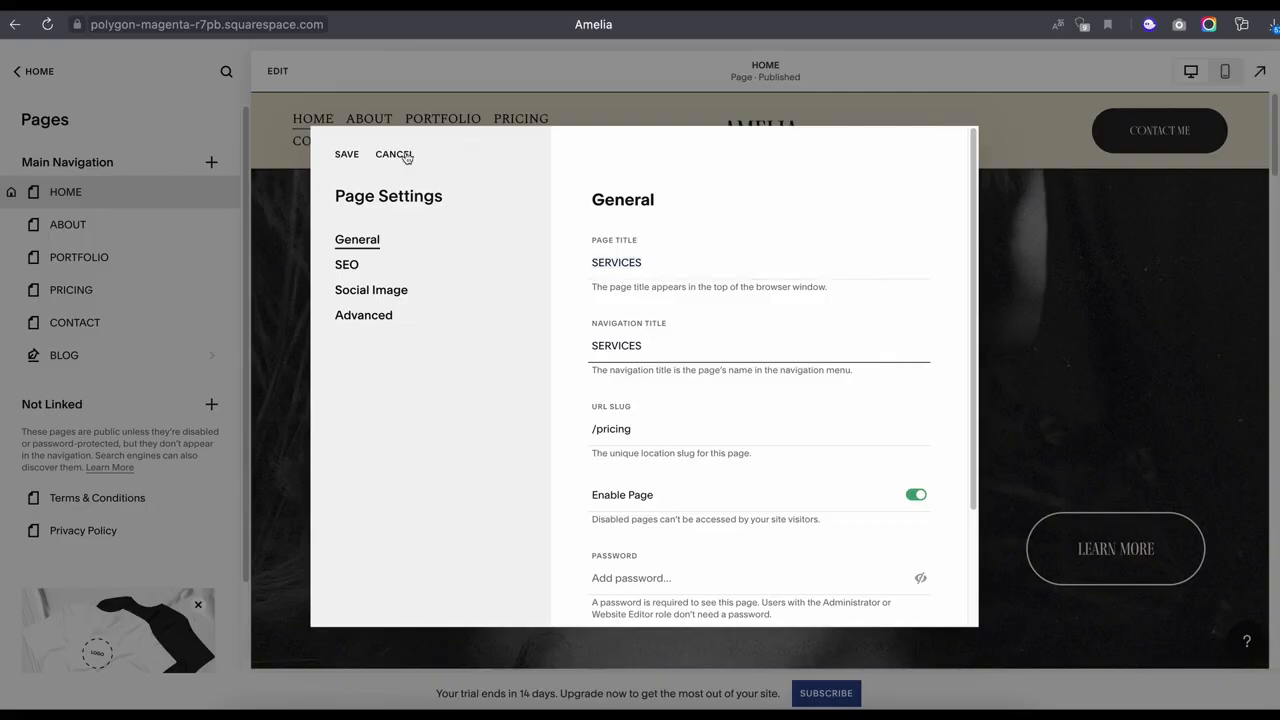
{"action": "left_click", "coordinate": [346, 155]}
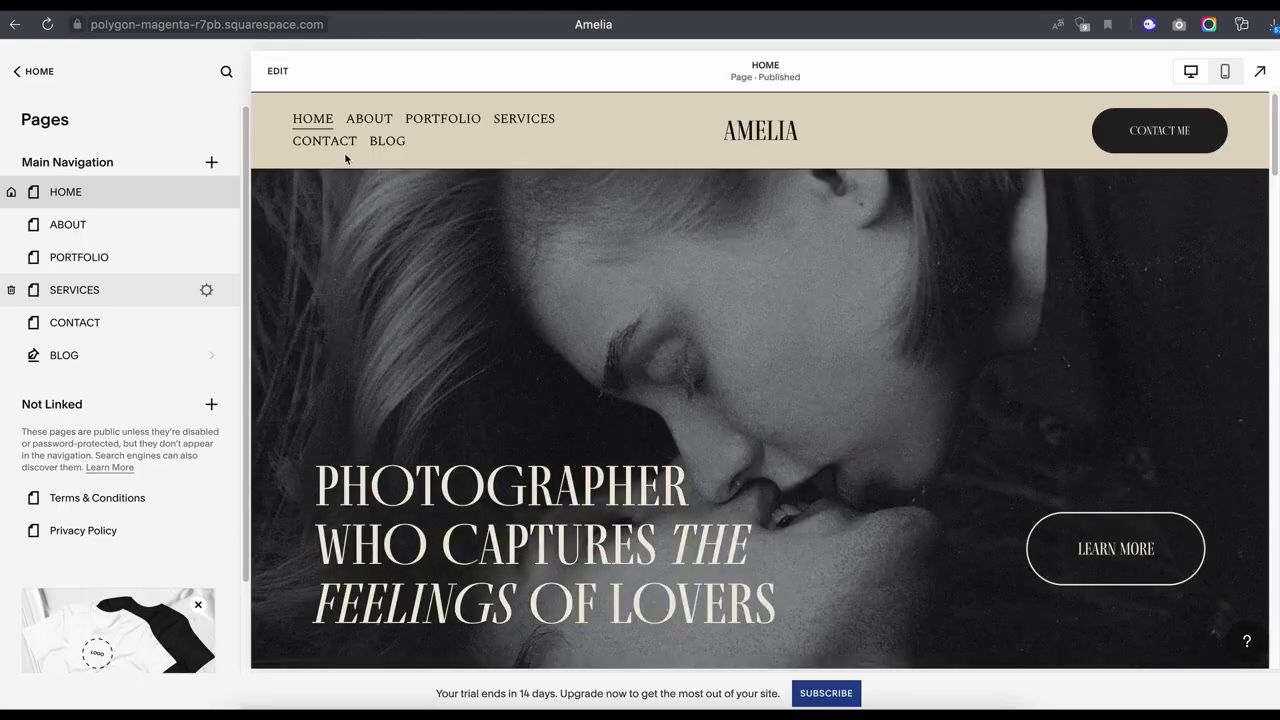
Open the HOME page for editing and look through its sections down to the photo gallery.
{"action": "left_click", "coordinate": [276, 71]}
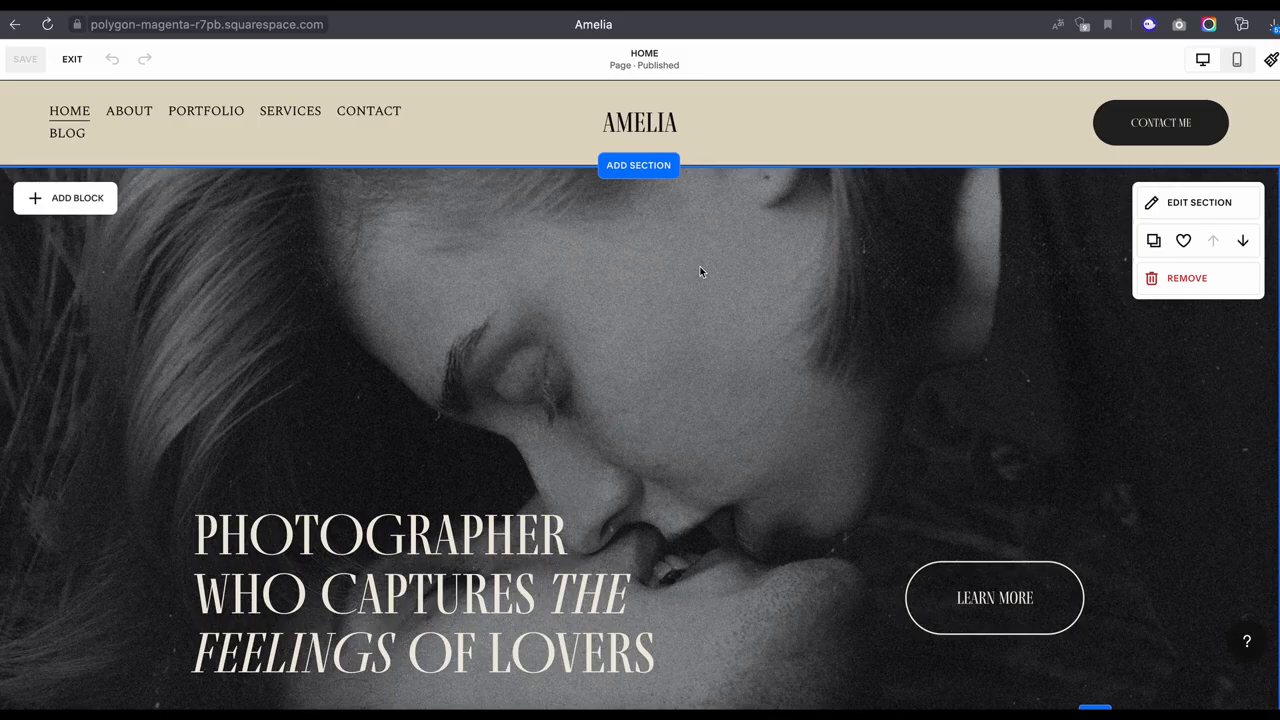
{"action": "scroll", "coordinate": [730, 295], "scroll_direction": "down", "scroll_amount": 5}
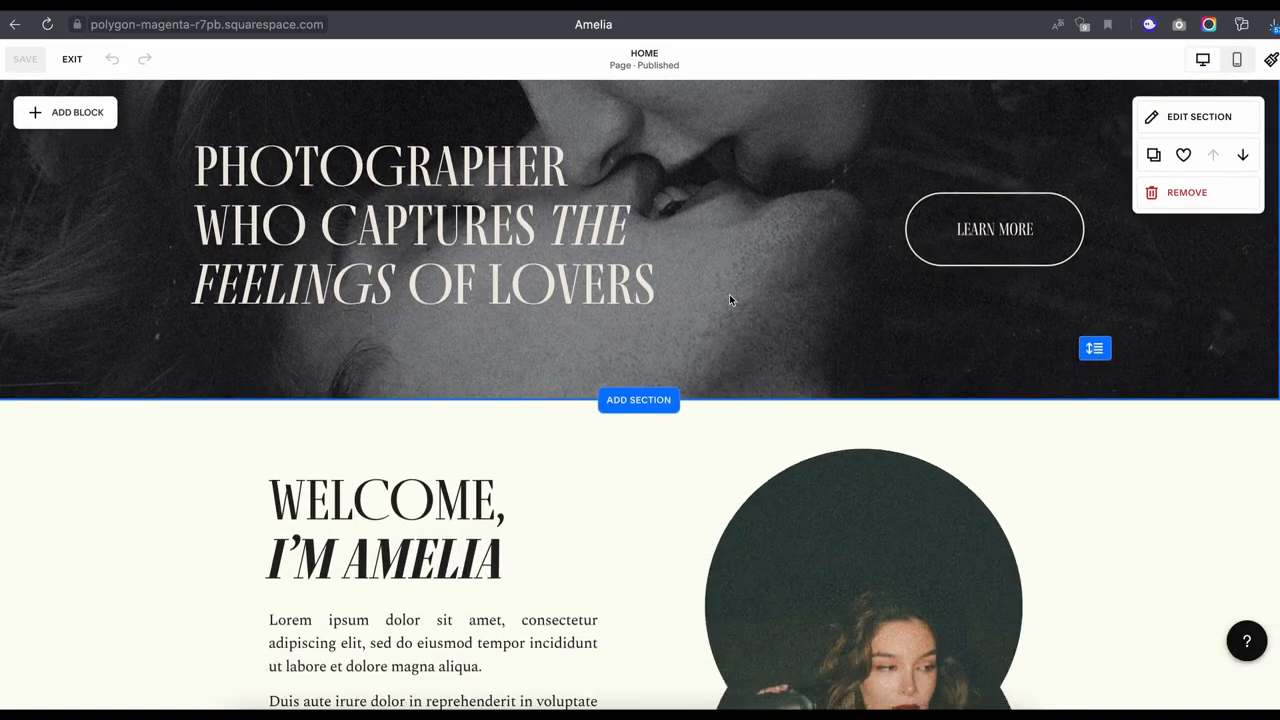
{"action": "scroll", "coordinate": [730, 295], "scroll_direction": "down", "scroll_amount": 1}
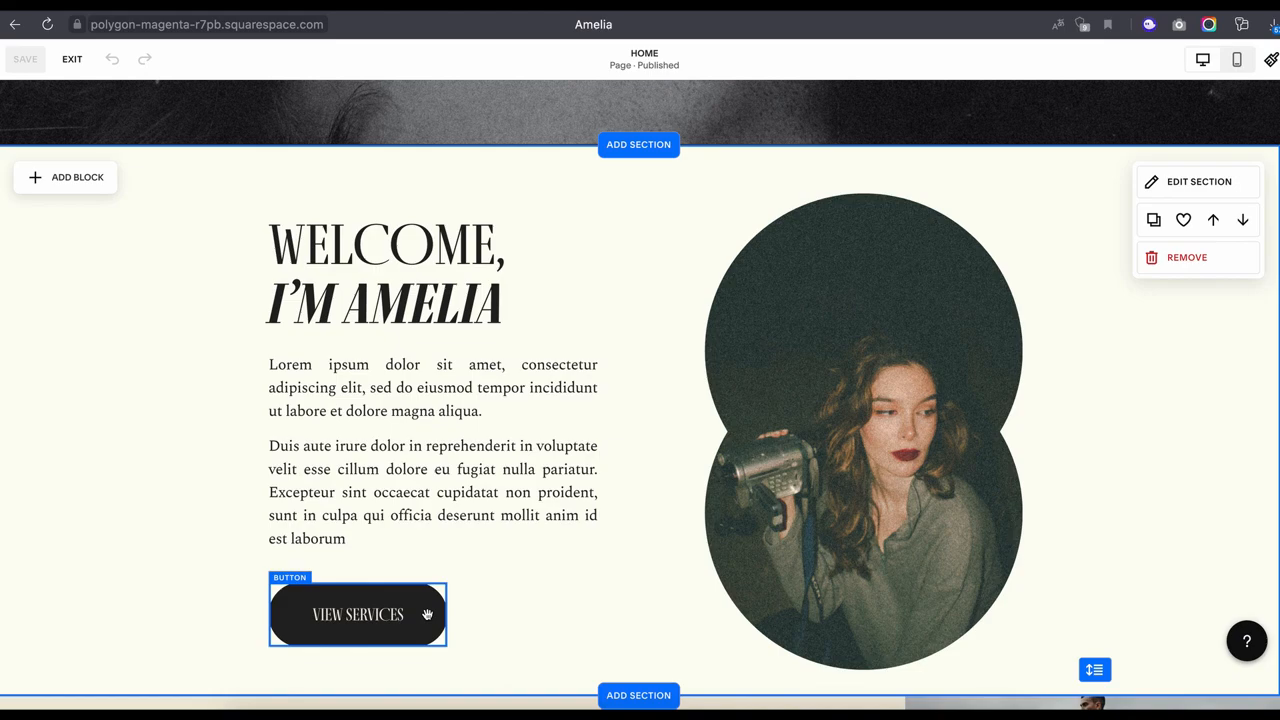
{"action": "scroll", "coordinate": [940, 440], "scroll_direction": "down", "scroll_amount": 5}
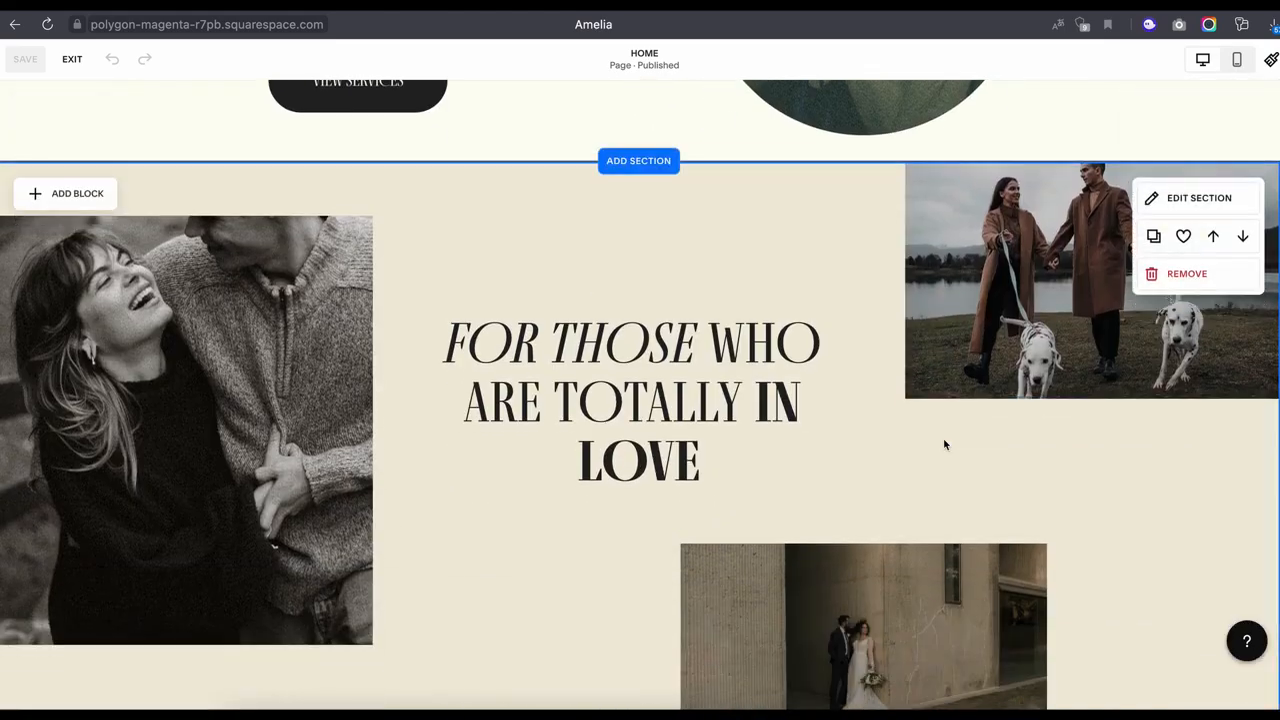
{"action": "scroll", "coordinate": [944, 444], "scroll_direction": "down", "scroll_amount": 3}
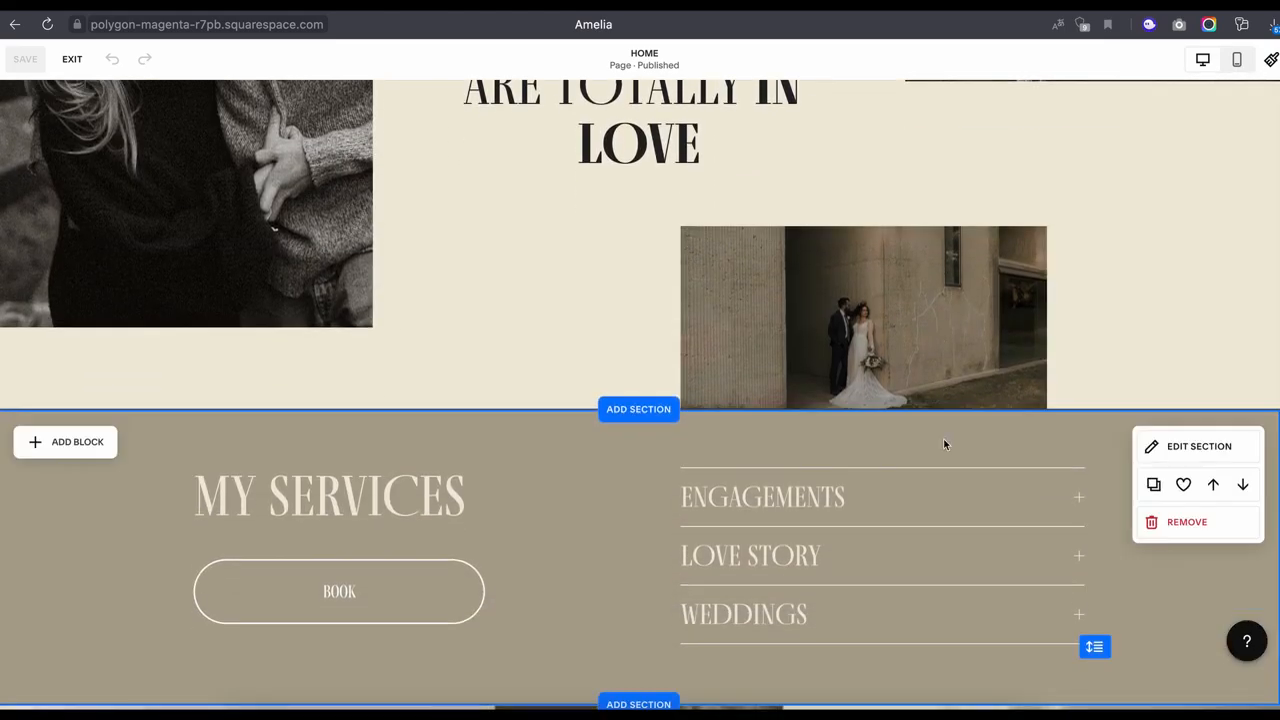
{"action": "scroll", "coordinate": [1041, 397], "scroll_direction": "down", "scroll_amount": 4}
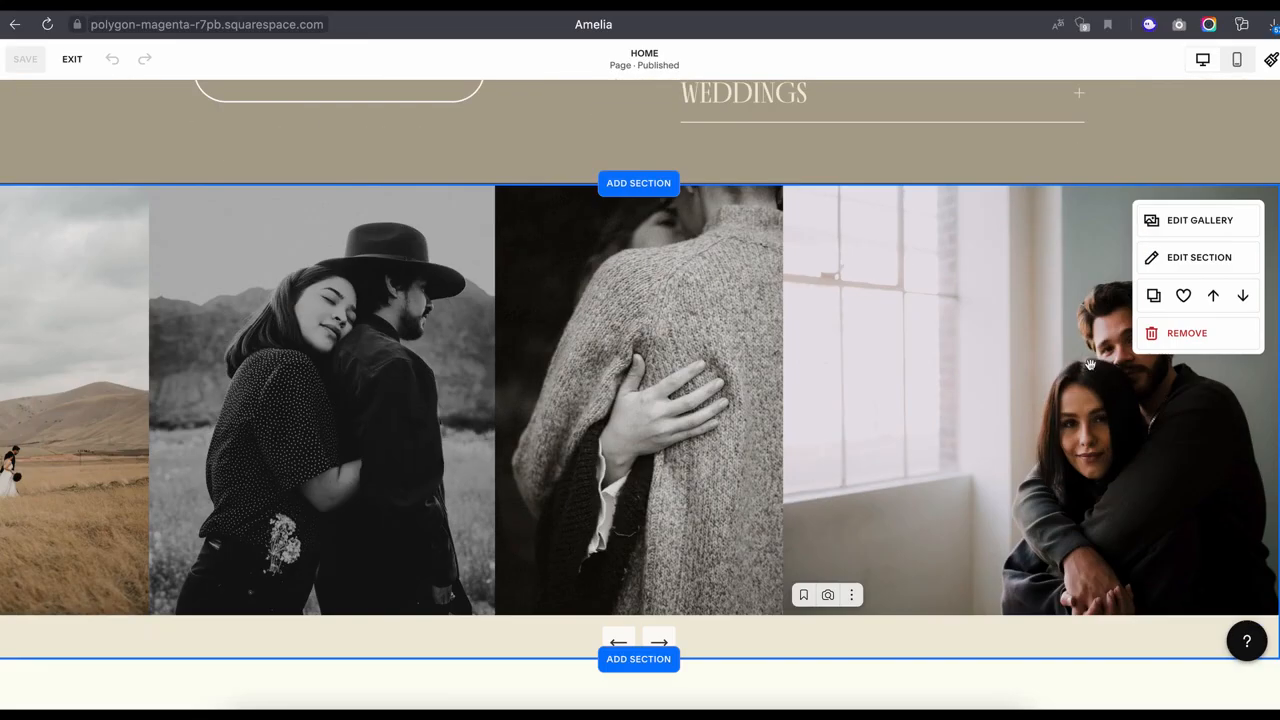
Try moving the photo gallery above the MY SERVICES section and back, and check the section templates offered between them.
{"action": "left_click", "coordinate": [1213, 295]}
{"action": "mouse_move", "coordinate": [1223, 266]}
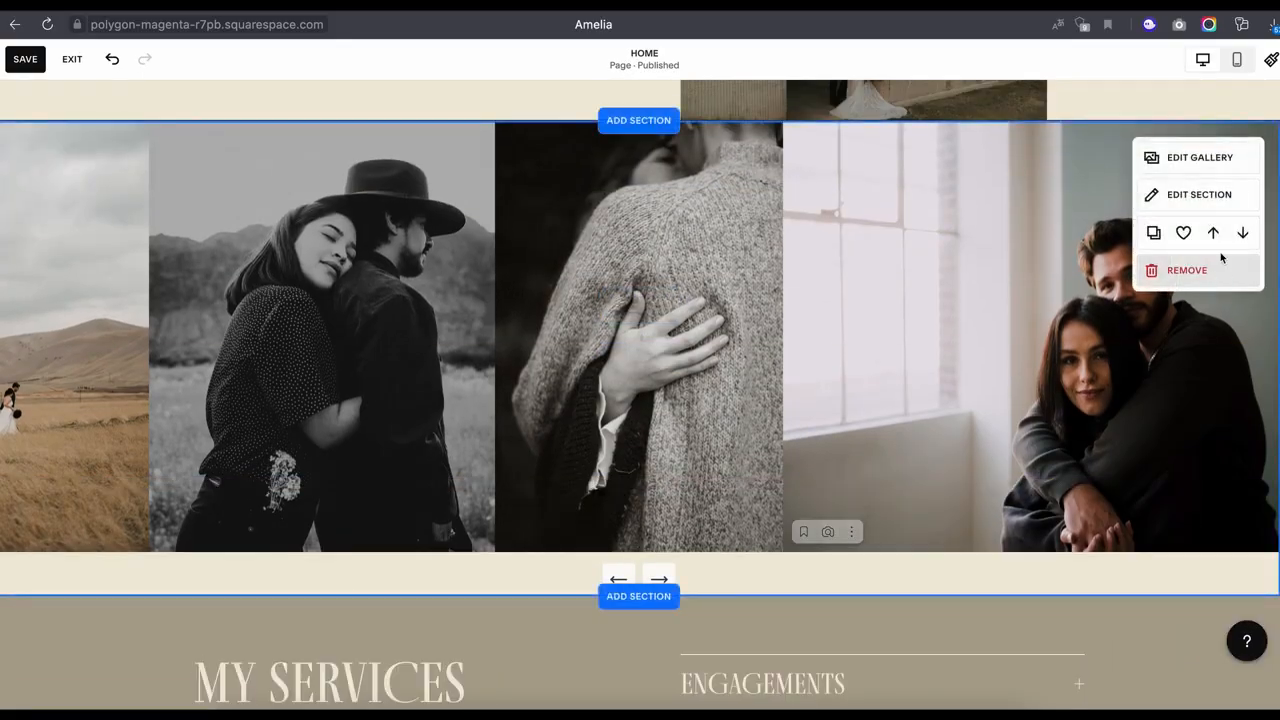
{"action": "left_click", "coordinate": [1243, 236]}
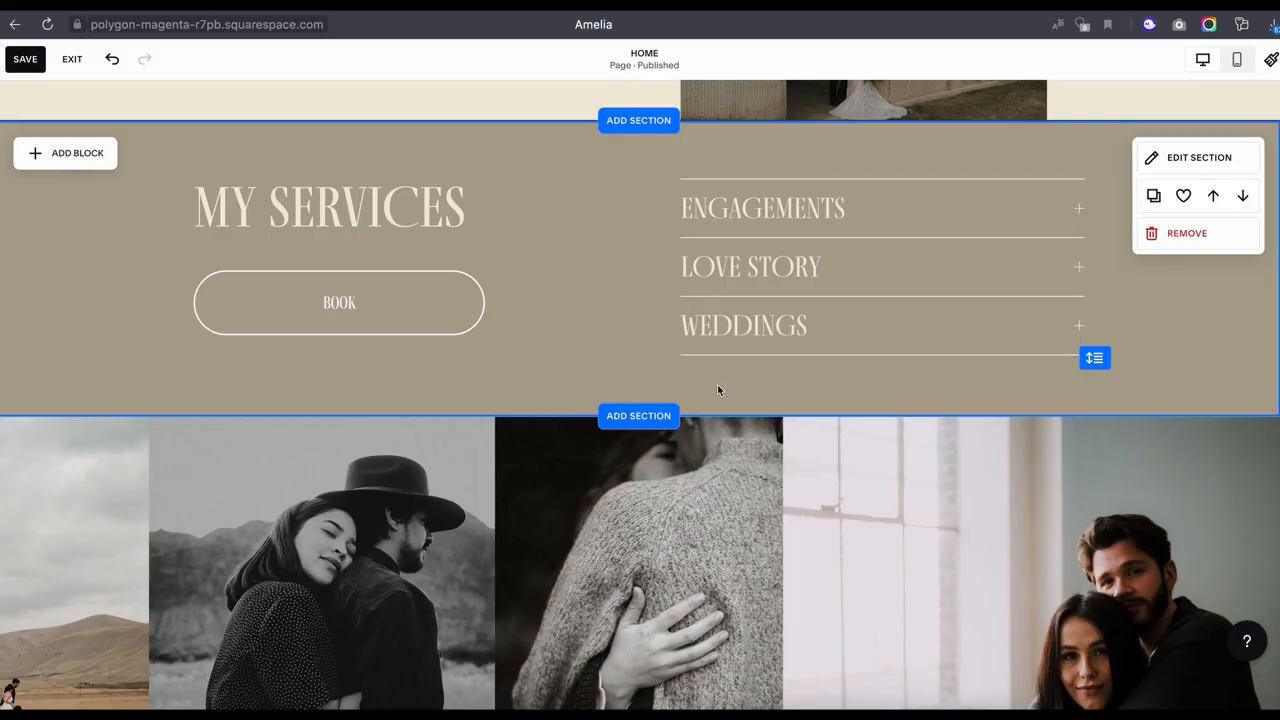
{"action": "left_click", "coordinate": [665, 421]}
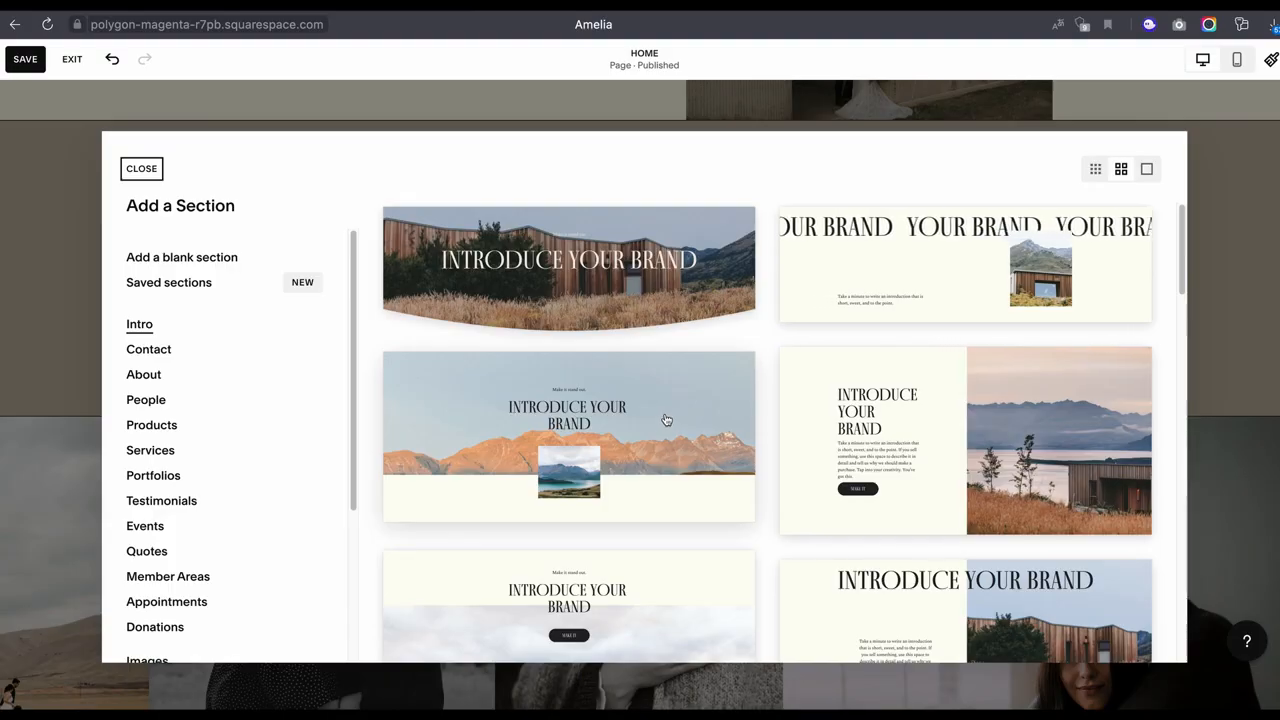
{"action": "left_click", "coordinate": [143, 171]}
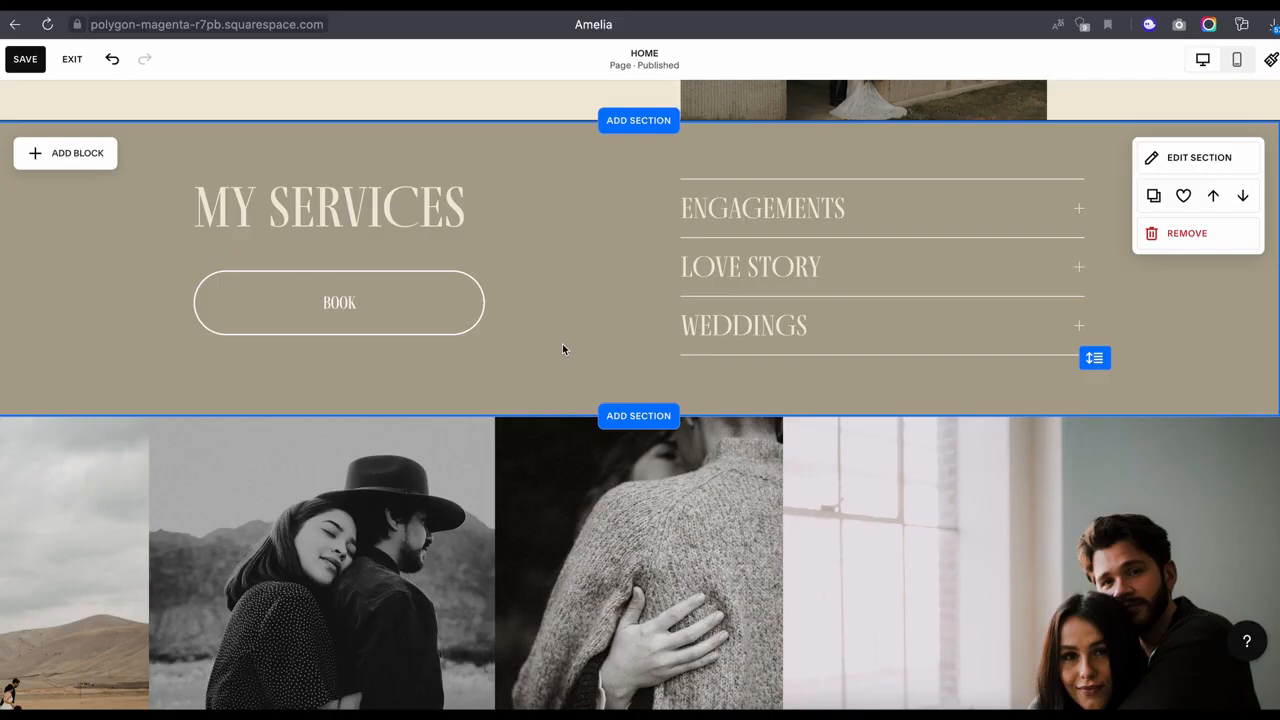
Replace the photographer's first name in the welcome heading with a different one and check the available text styles.
{"action": "scroll", "coordinate": [562, 347], "scroll_direction": "up", "scroll_amount": 3}
{"action": "scroll", "coordinate": [562, 343], "scroll_direction": "up", "scroll_amount": 15}
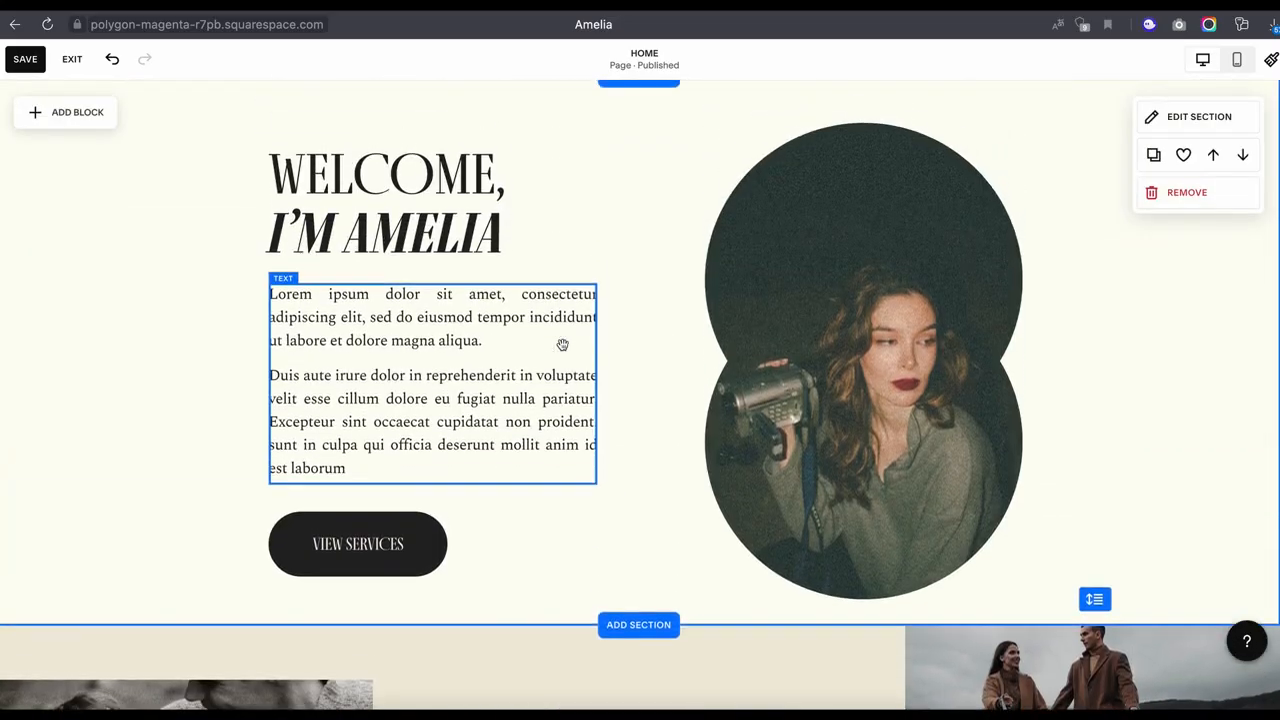
{"action": "left_click", "coordinate": [432, 236]}
{"action": "double_click", "coordinate": [432, 236]}
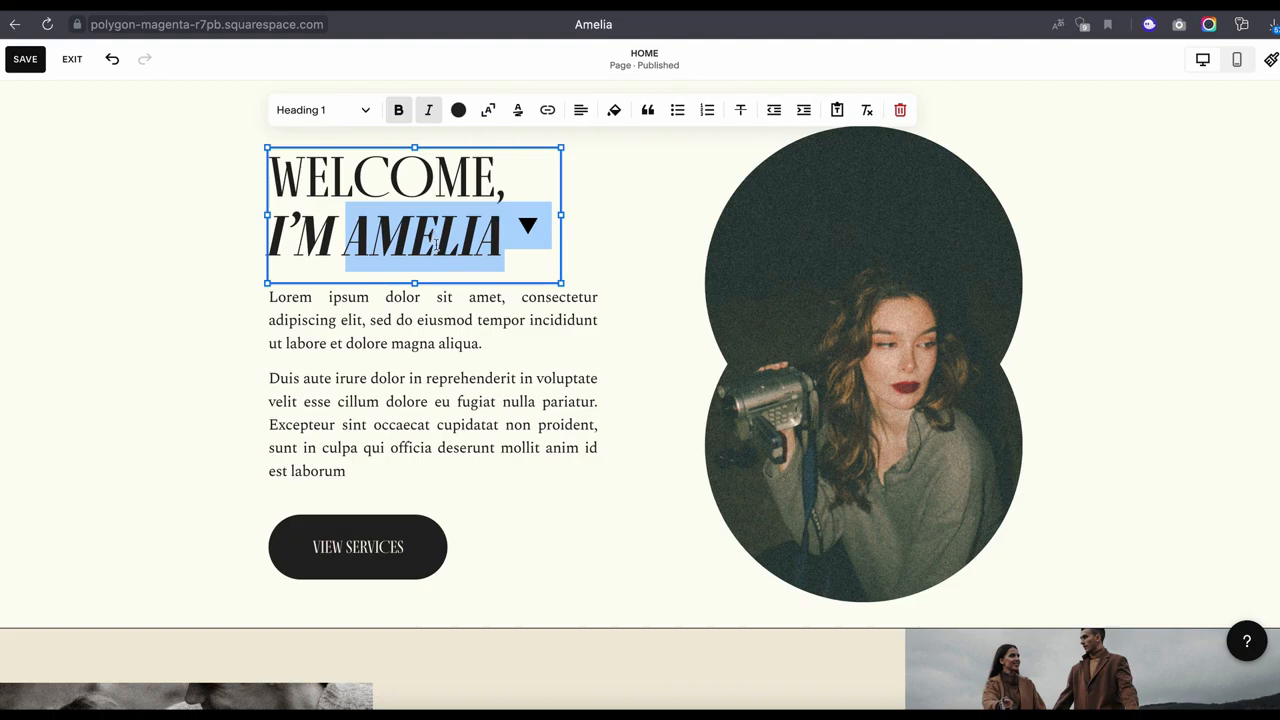
{"action": "type", "text": "OLIVIA"}
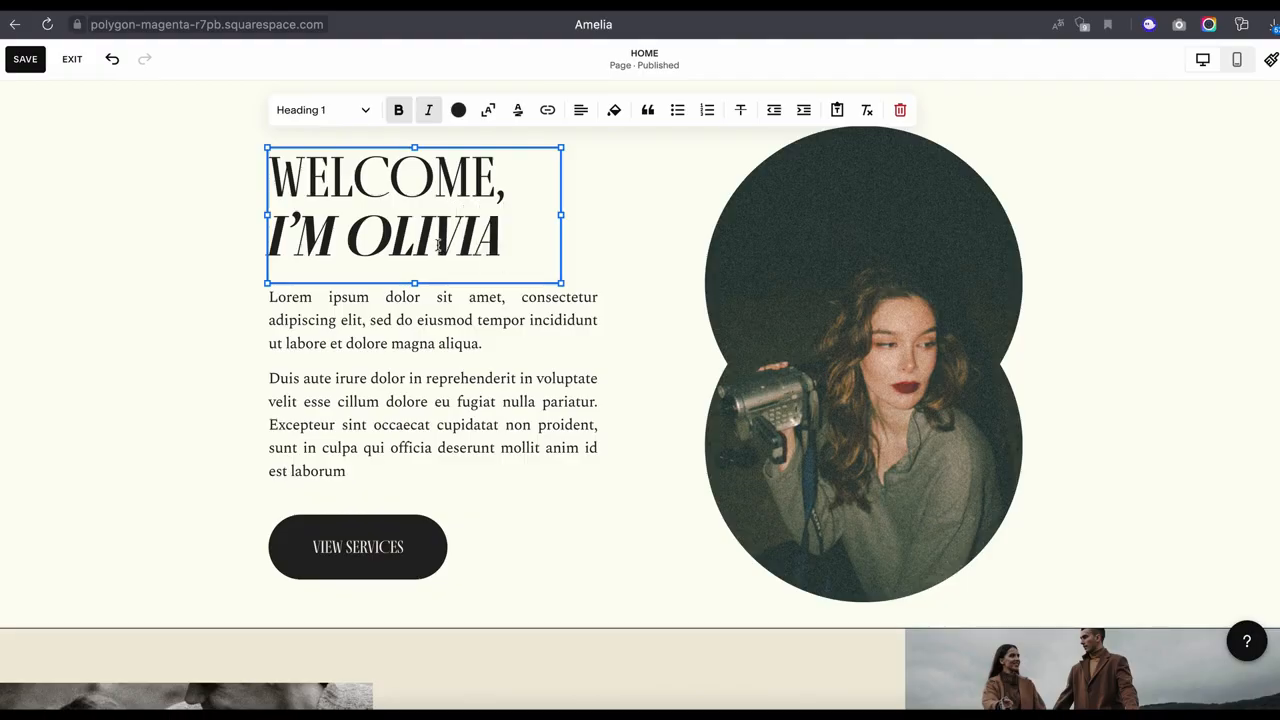
{"action": "left_click", "coordinate": [354, 112]}
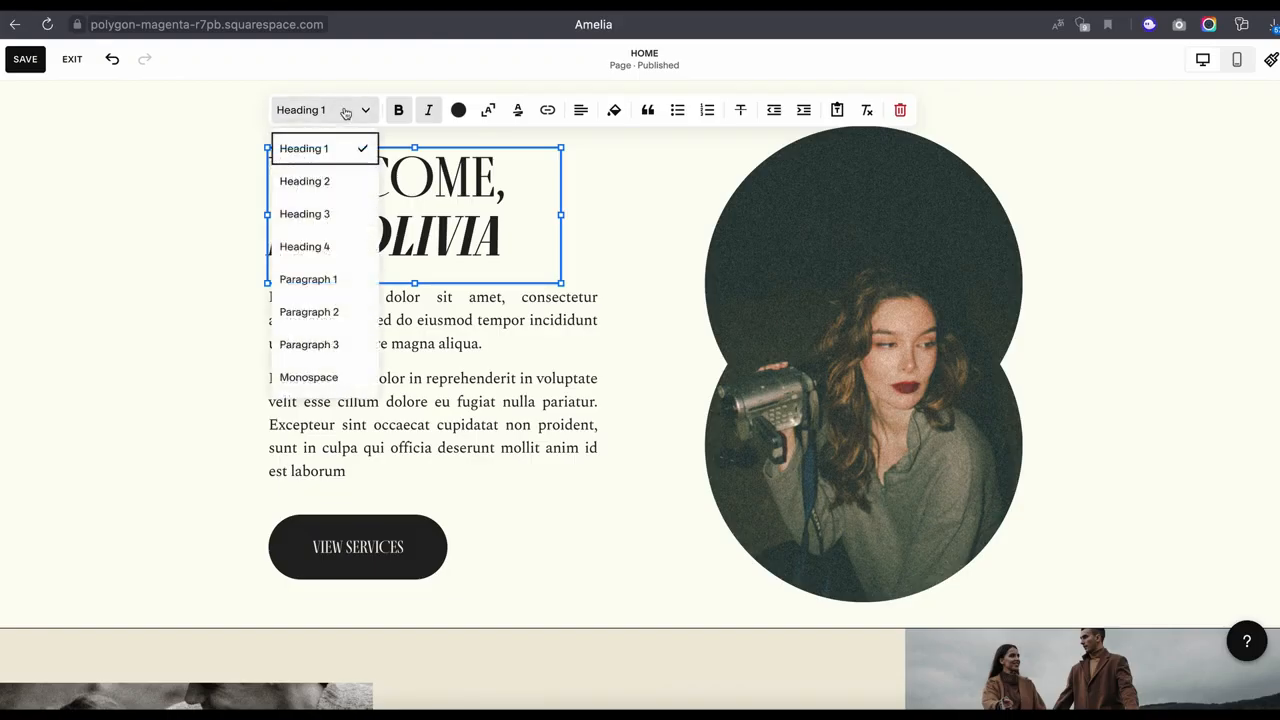
{"action": "left_click", "coordinate": [344, 111]}
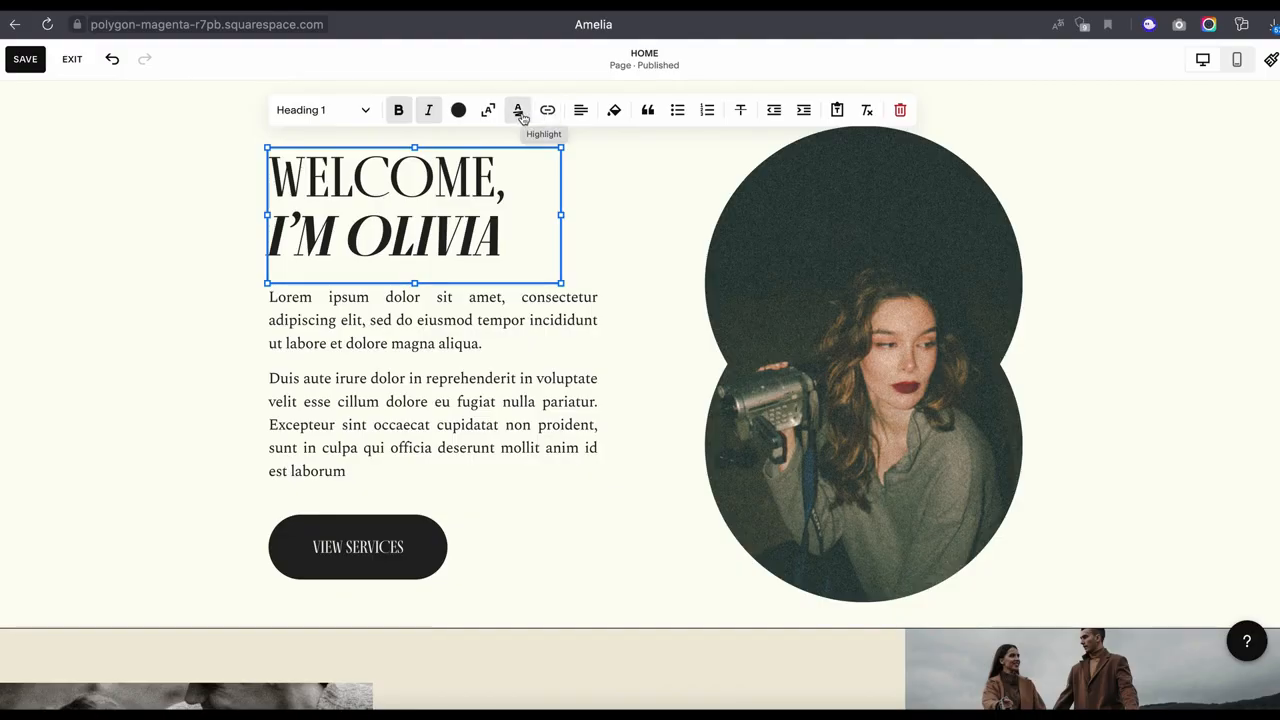
Replace the welcome section's image with a free stock image of a woman working at a laptop, found by searching for WOMAN.
{"action": "left_click", "coordinate": [653, 240]}
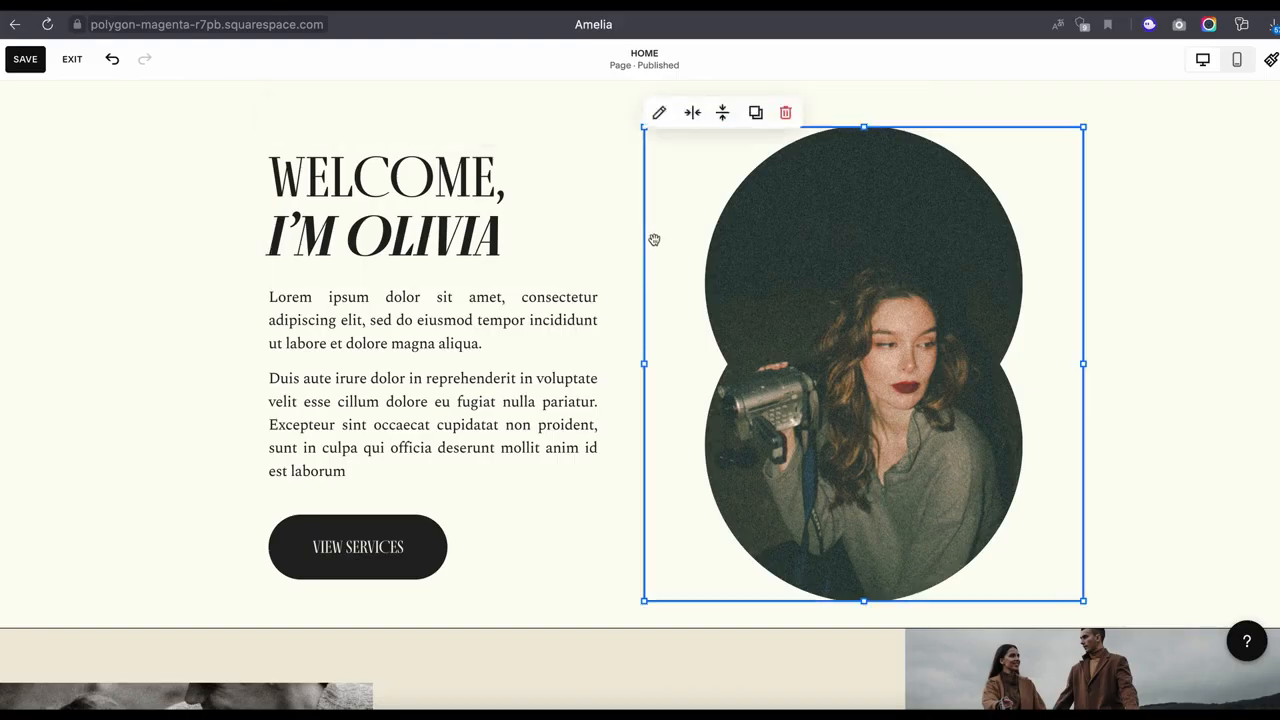
{"action": "left_click", "coordinate": [660, 115]}
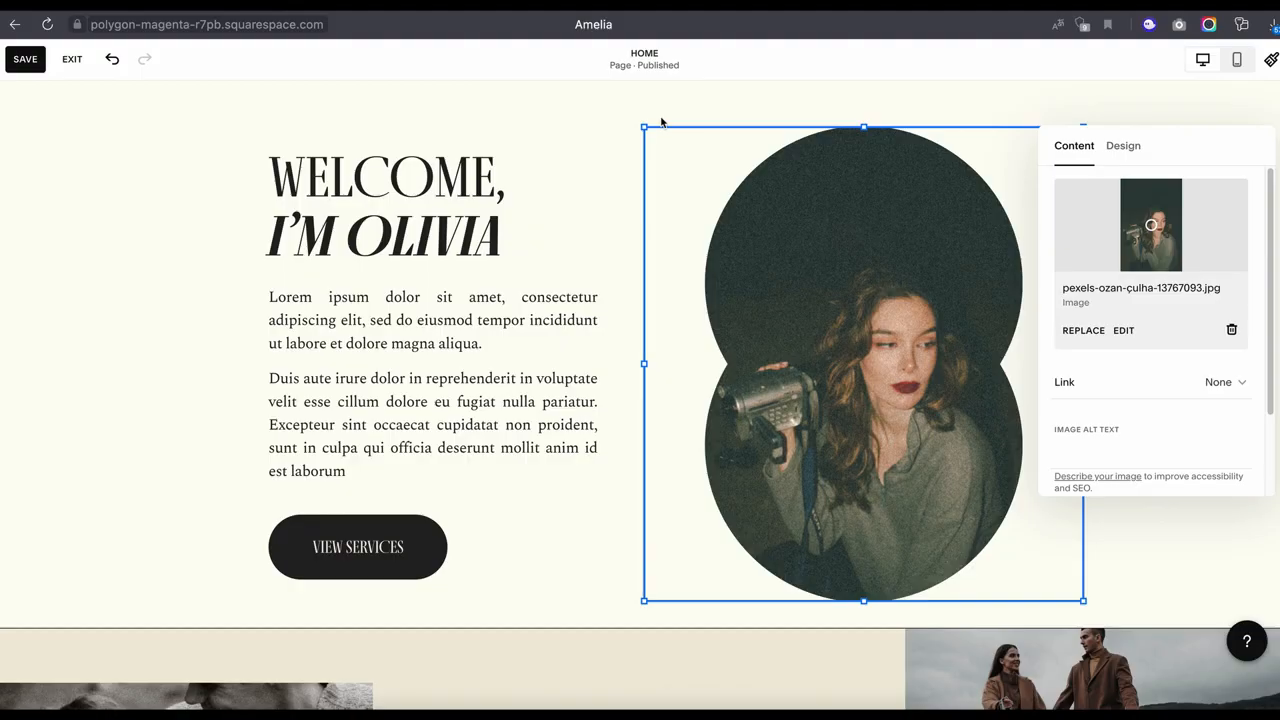
{"action": "left_click", "coordinate": [1089, 329]}
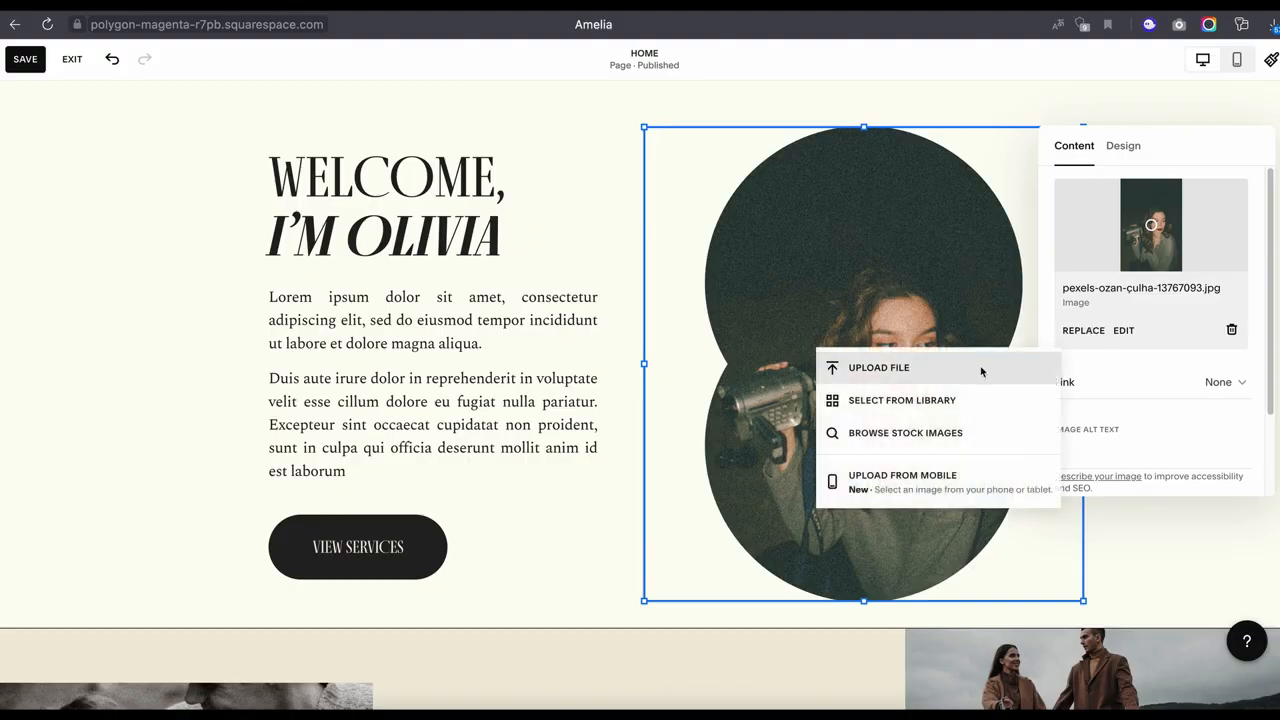
{"action": "left_click", "coordinate": [985, 430]}
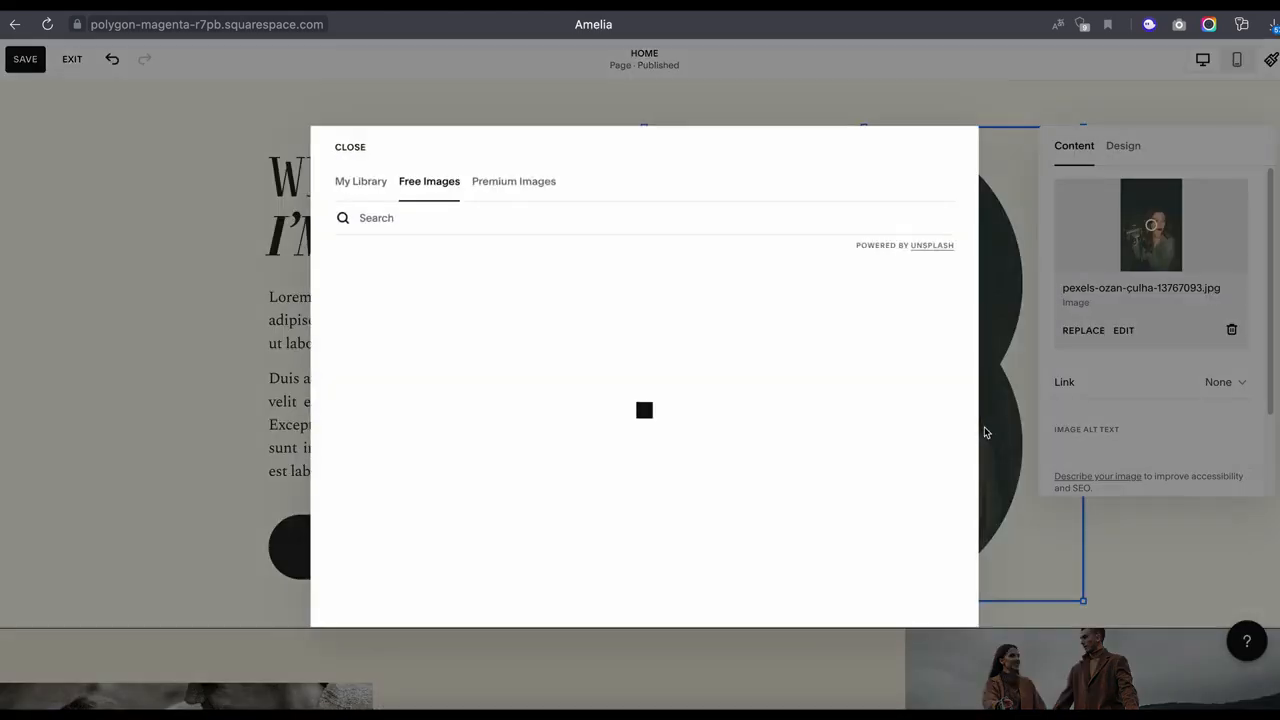
{"action": "left_click", "coordinate": [533, 218]}
{"action": "type", "text": "WOMAN"}
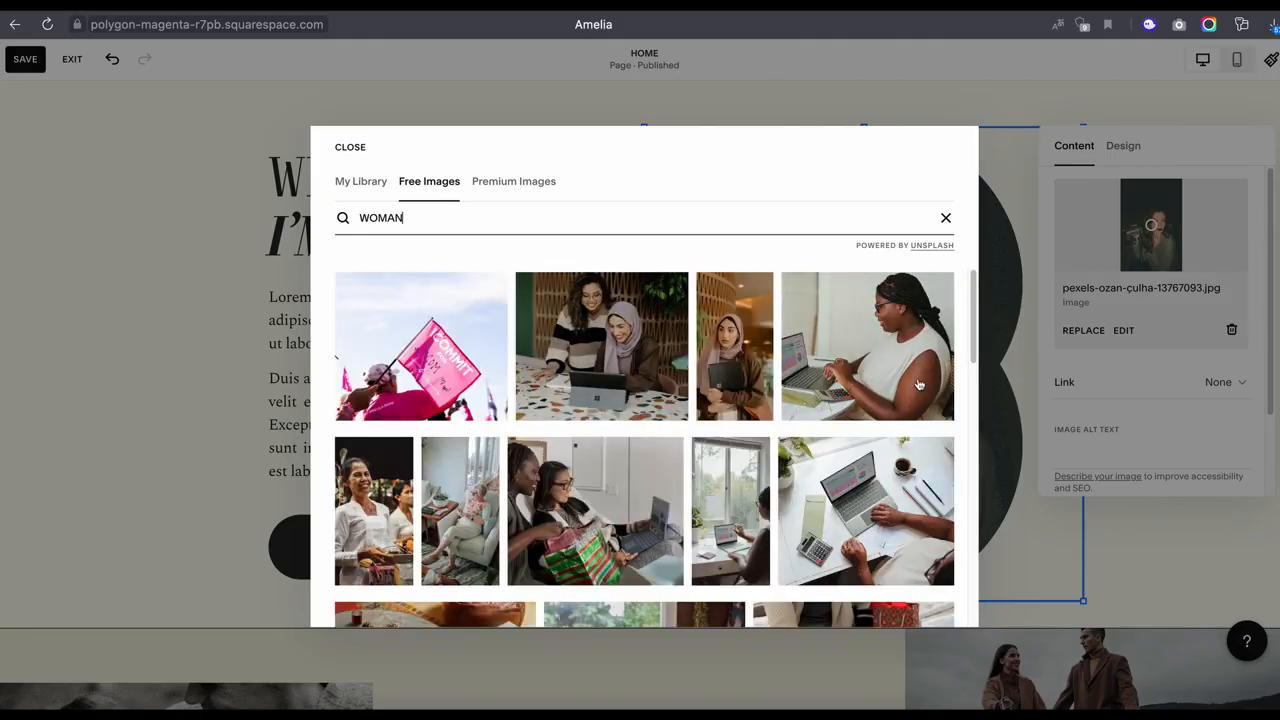
{"action": "left_click", "coordinate": [918, 385]}
{"action": "left_click", "coordinate": [866, 435]}
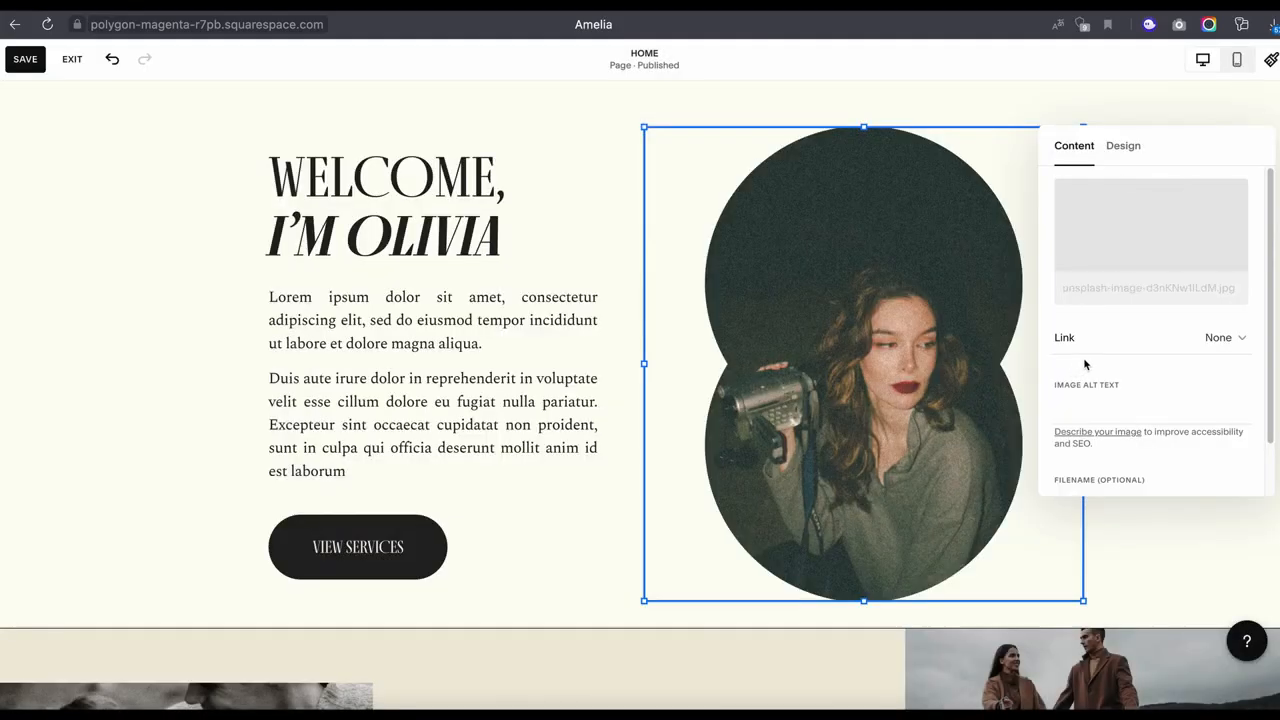
Try the 2:3 oval on the welcome image, choose the 2:3 arch shape instead, and close the image settings.
{"action": "left_click", "coordinate": [1119, 157]}
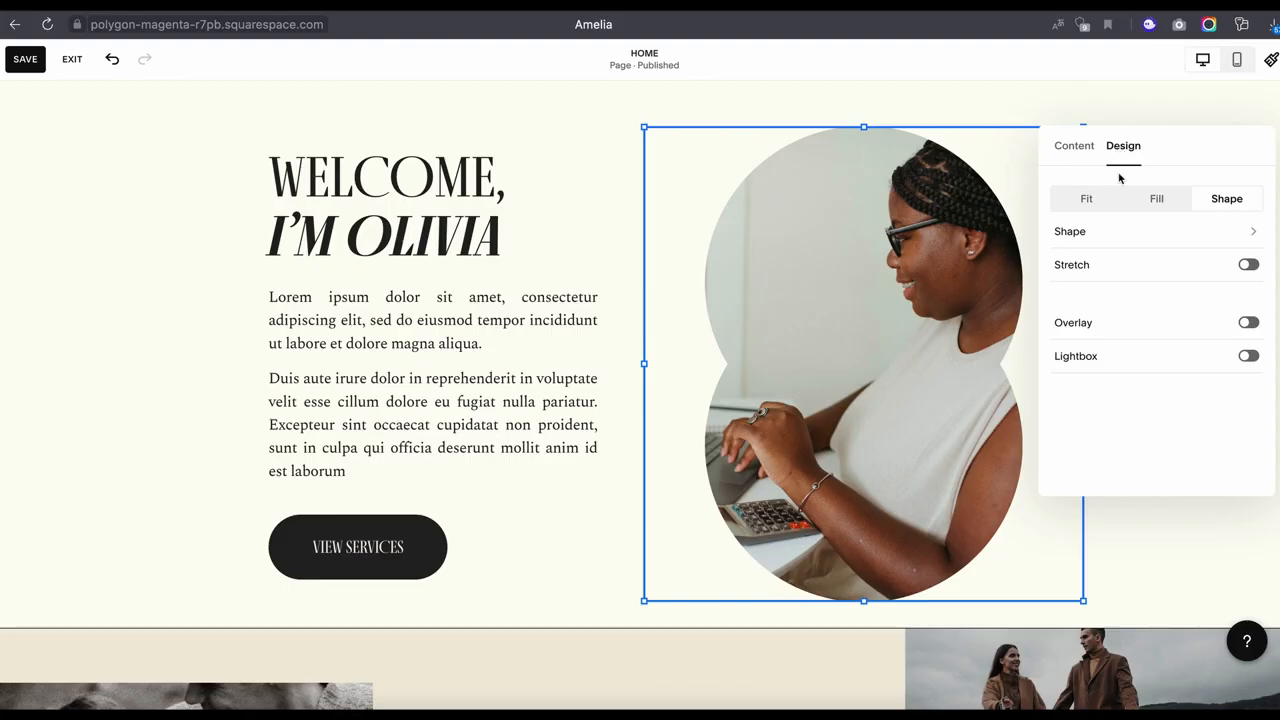
{"action": "left_click", "coordinate": [1120, 235]}
{"action": "left_click", "coordinate": [1084, 245]}
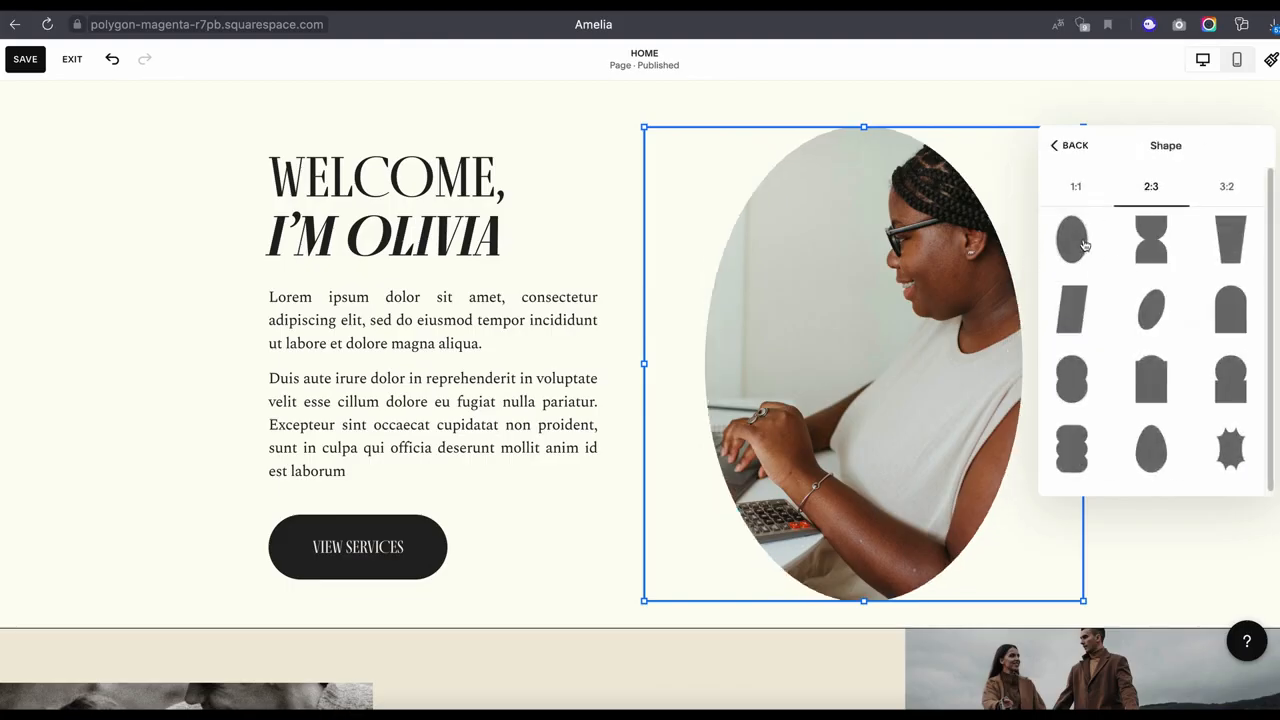
{"action": "left_click", "coordinate": [1220, 312]}
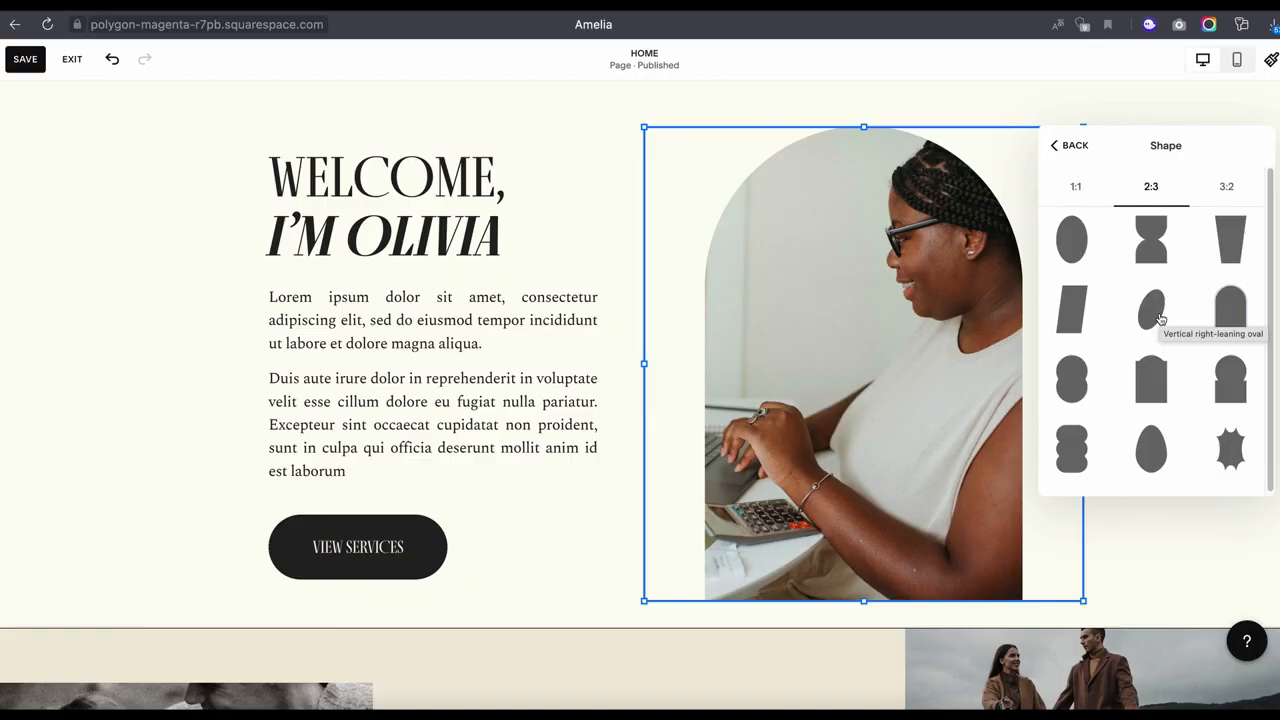
{"action": "left_click", "coordinate": [1115, 116]}
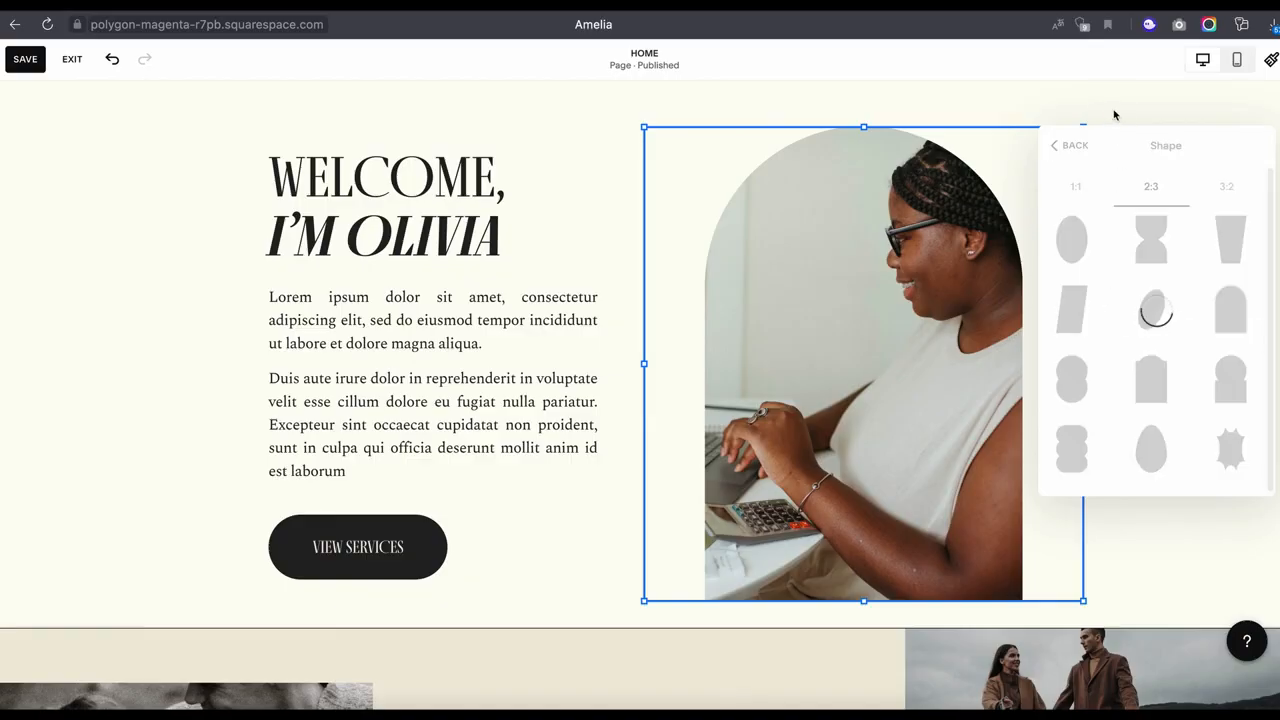
Replace the hero section's background with the free stock image of a bride's bouquet, found by searching for wedding, and save the page.
{"action": "scroll", "coordinate": [1052, 255], "scroll_direction": "up", "scroll_amount": 5}
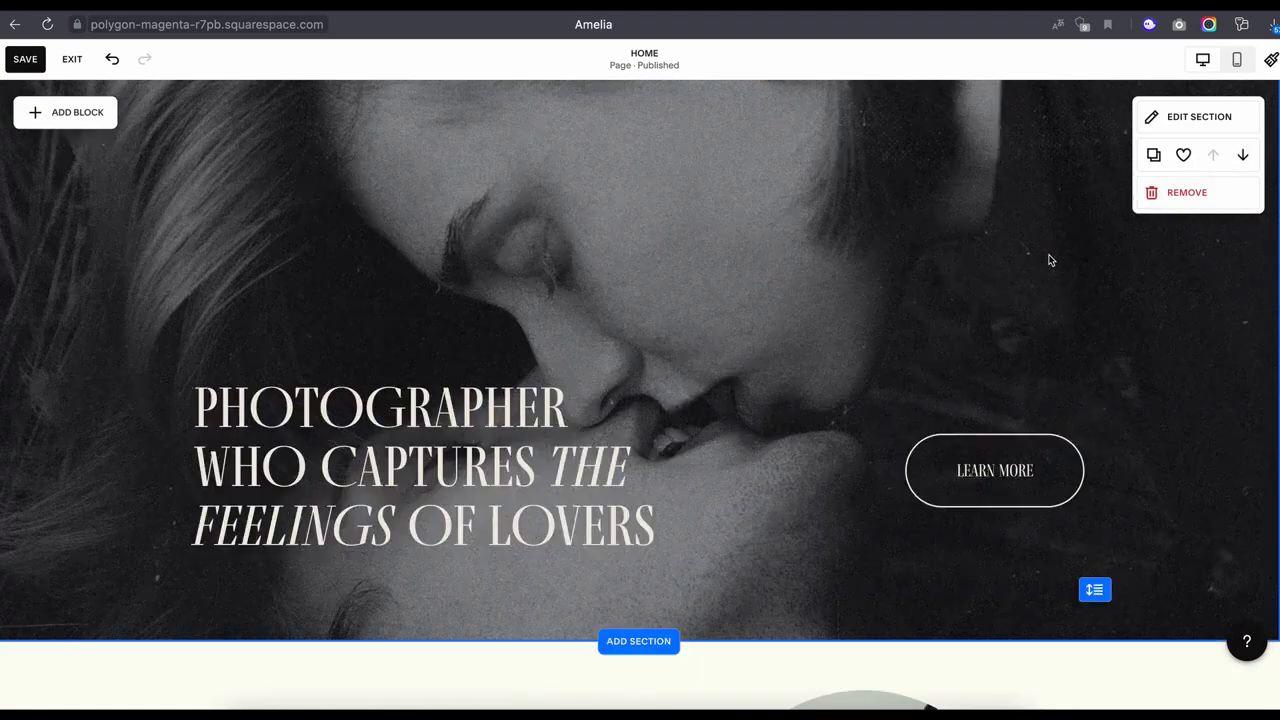
{"action": "scroll", "coordinate": [1050, 258], "scroll_direction": "up", "scroll_amount": 3}
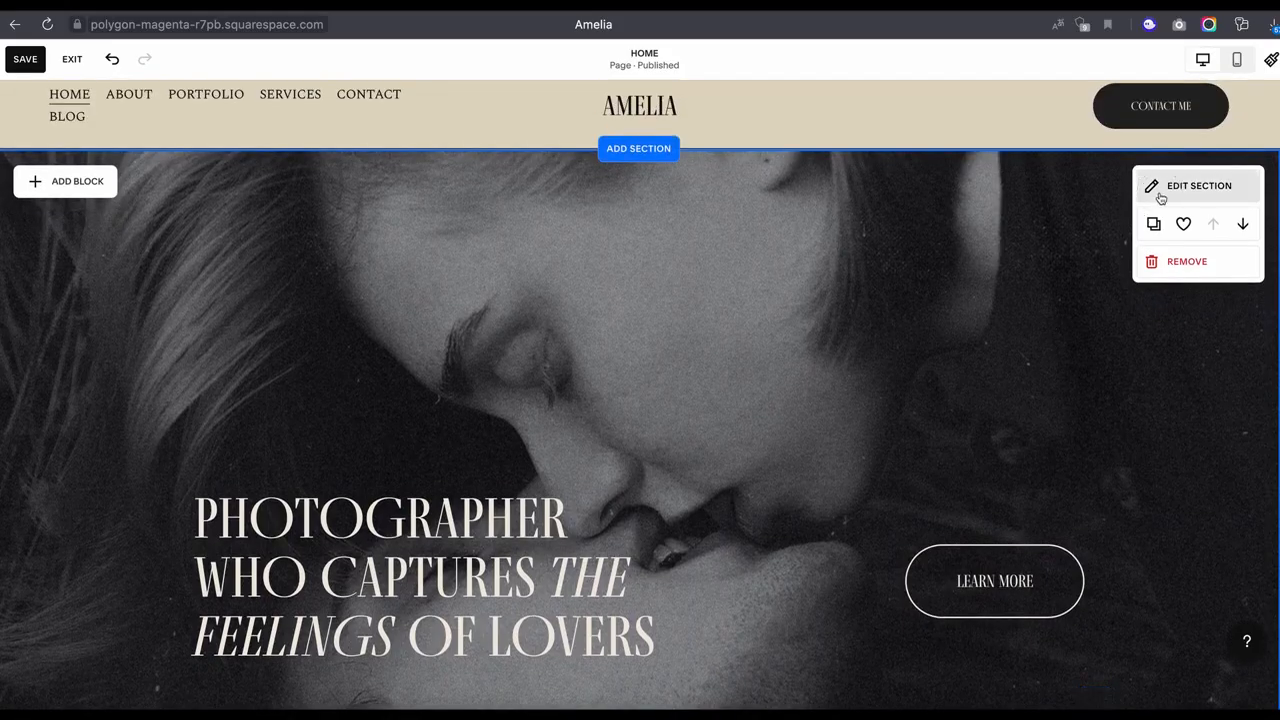
{"action": "left_click", "coordinate": [1160, 186]}
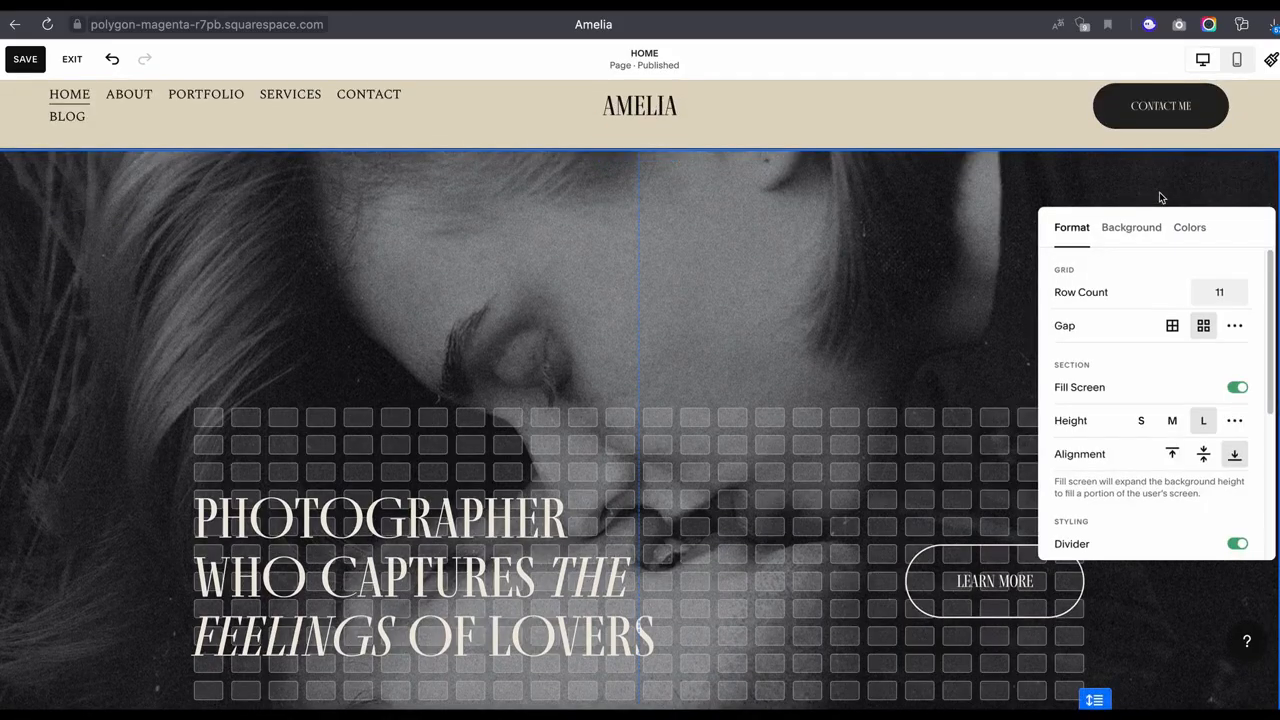
{"action": "left_click", "coordinate": [1131, 228]}
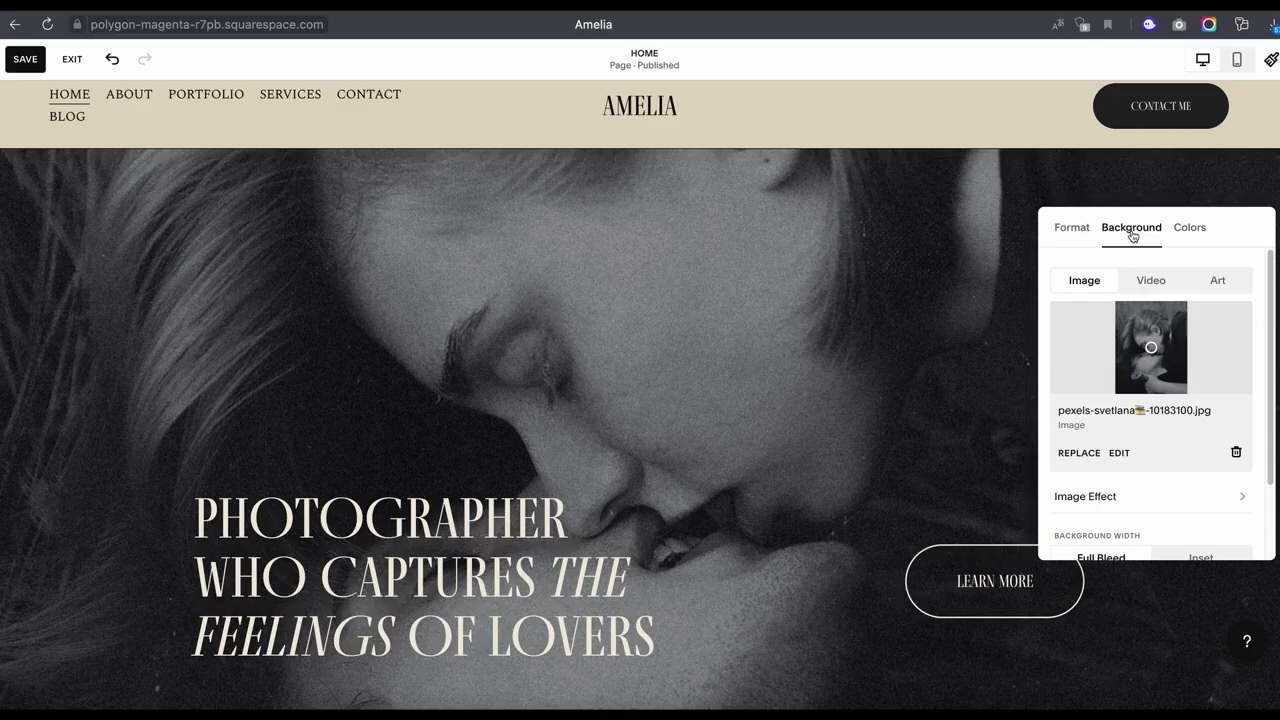
{"action": "left_click", "coordinate": [1088, 451]}
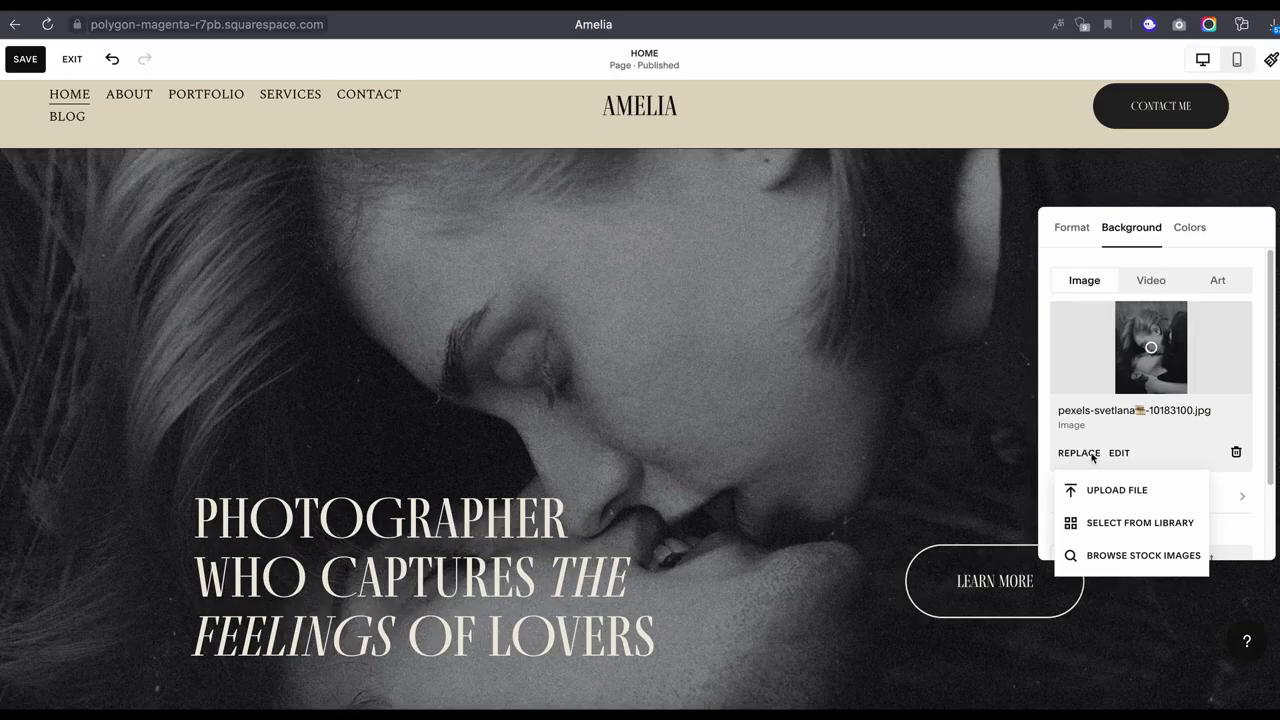
{"action": "left_click", "coordinate": [1132, 553]}
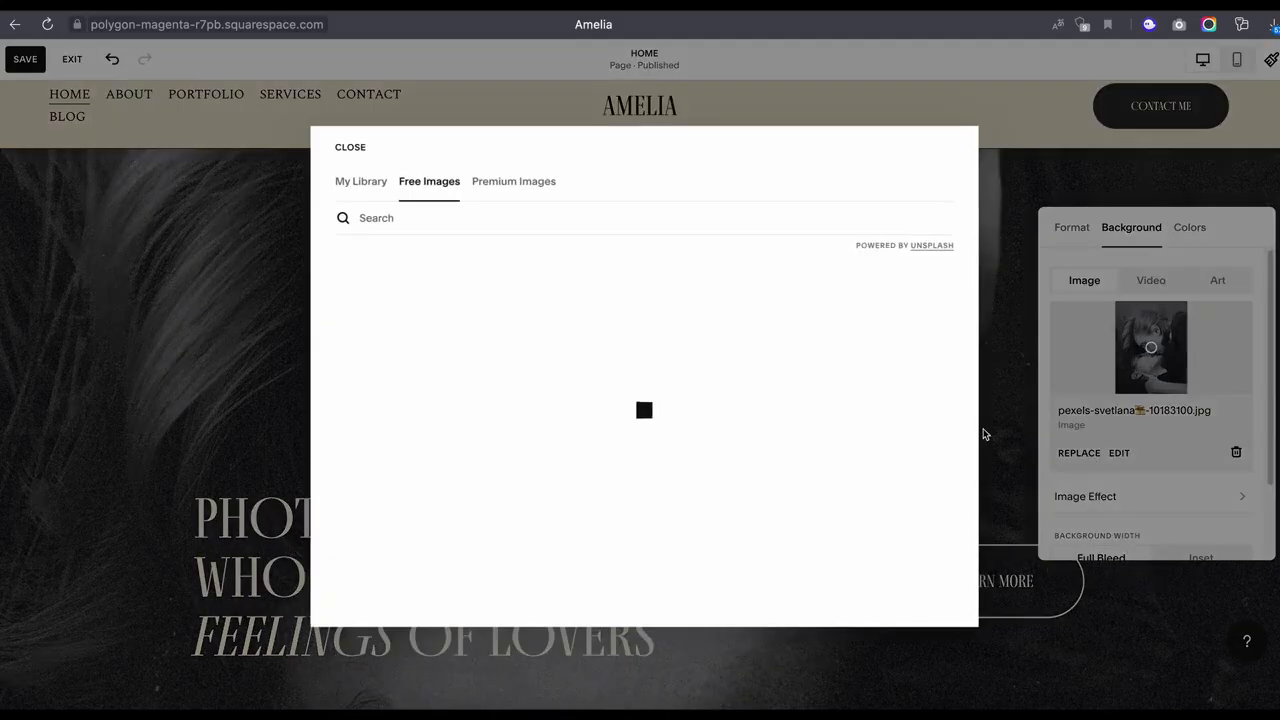
{"action": "type", "text": "edding"}
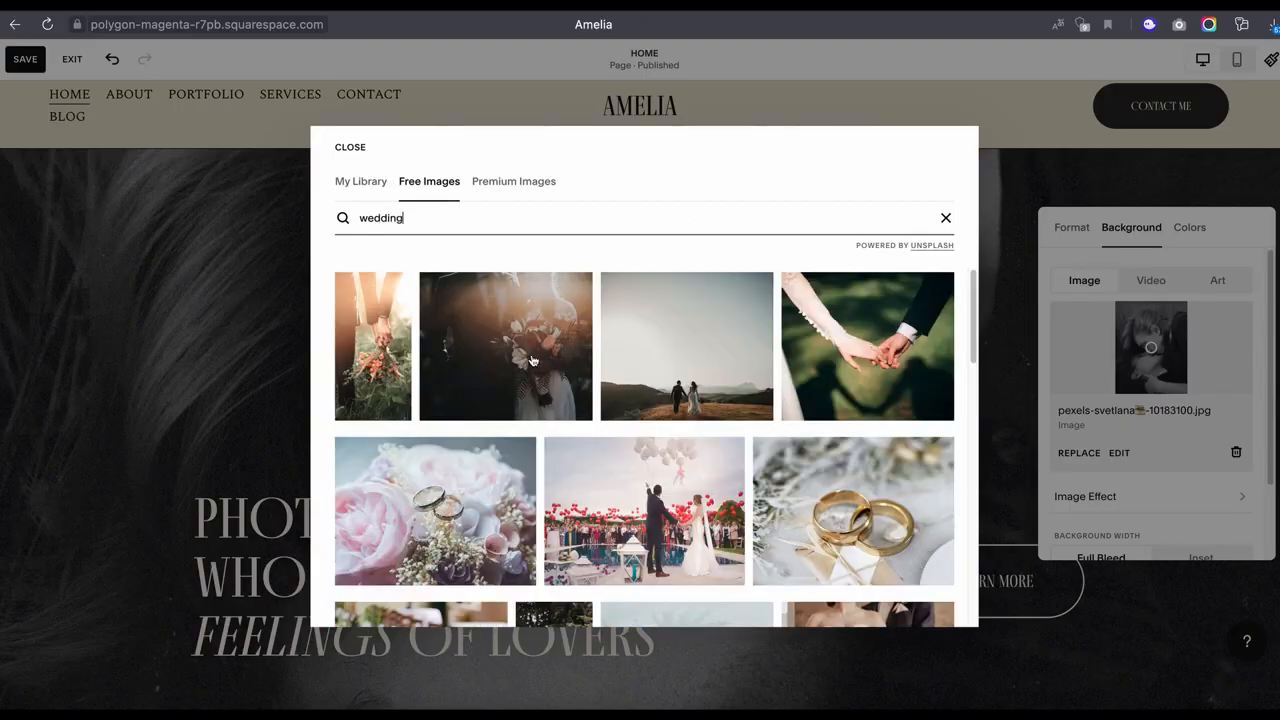
{"action": "left_click", "coordinate": [531, 360]}
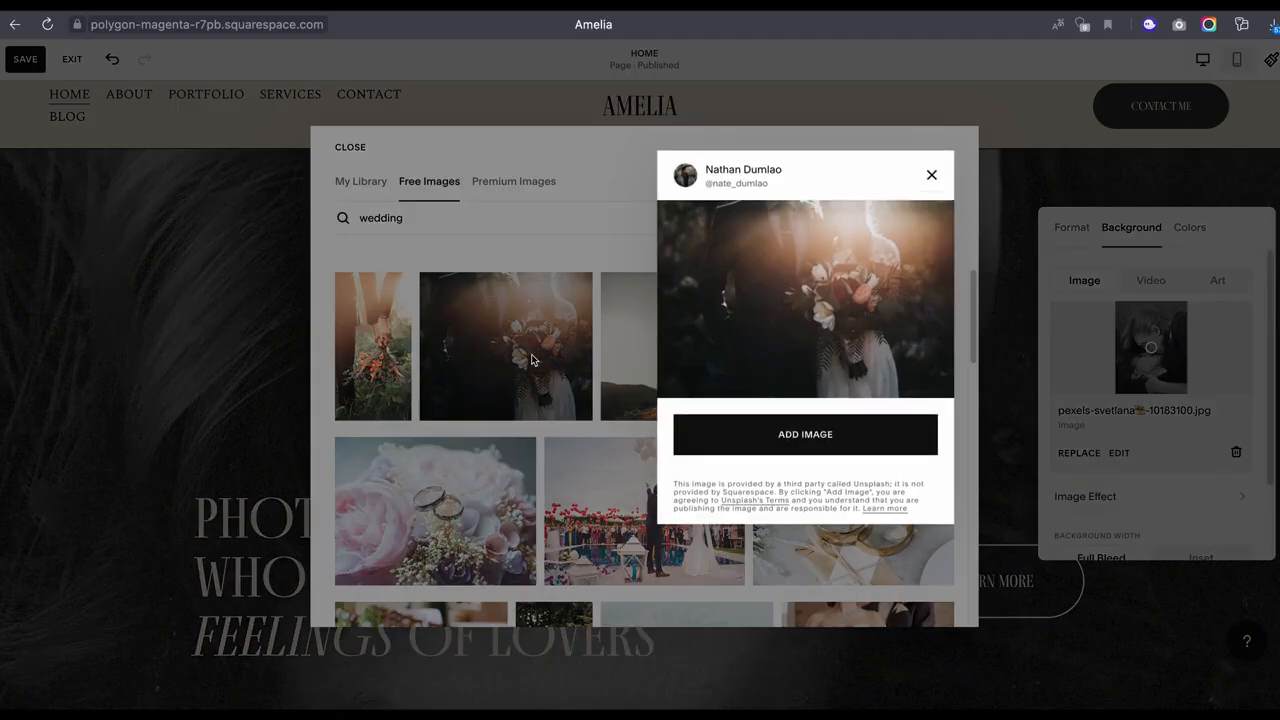
{"action": "left_click", "coordinate": [819, 431]}
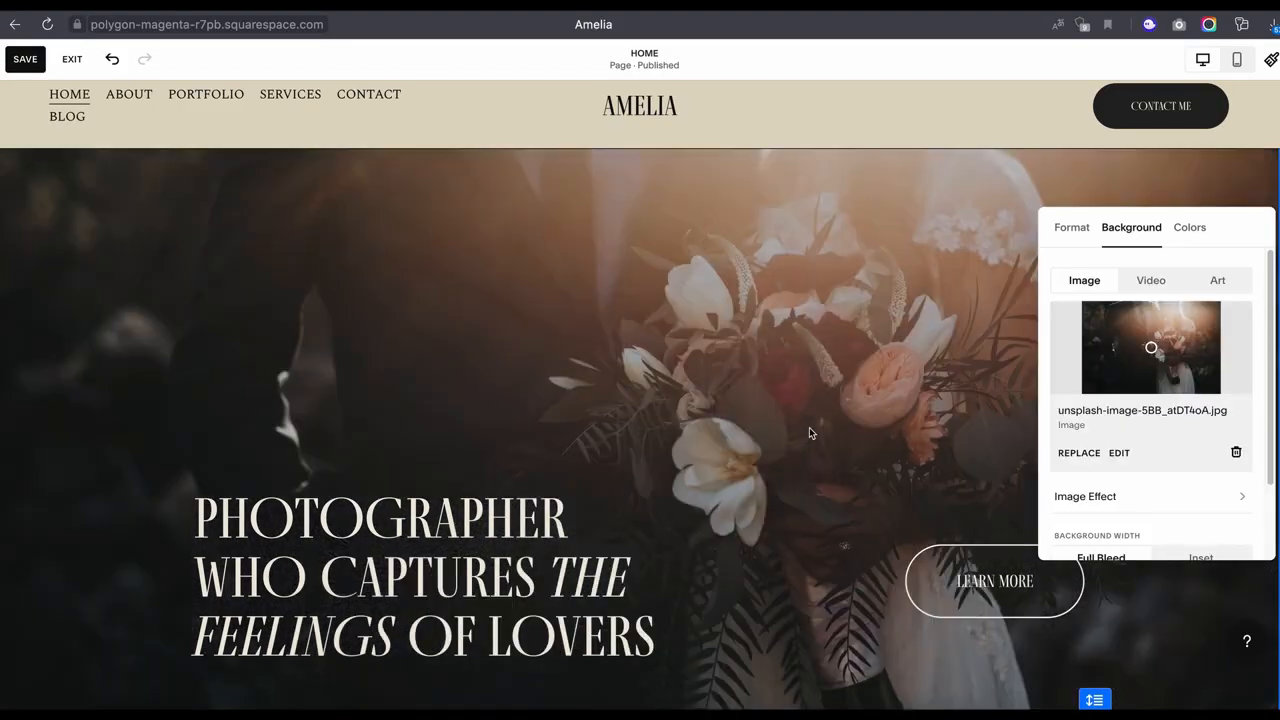
{"action": "left_click", "coordinate": [24, 59]}
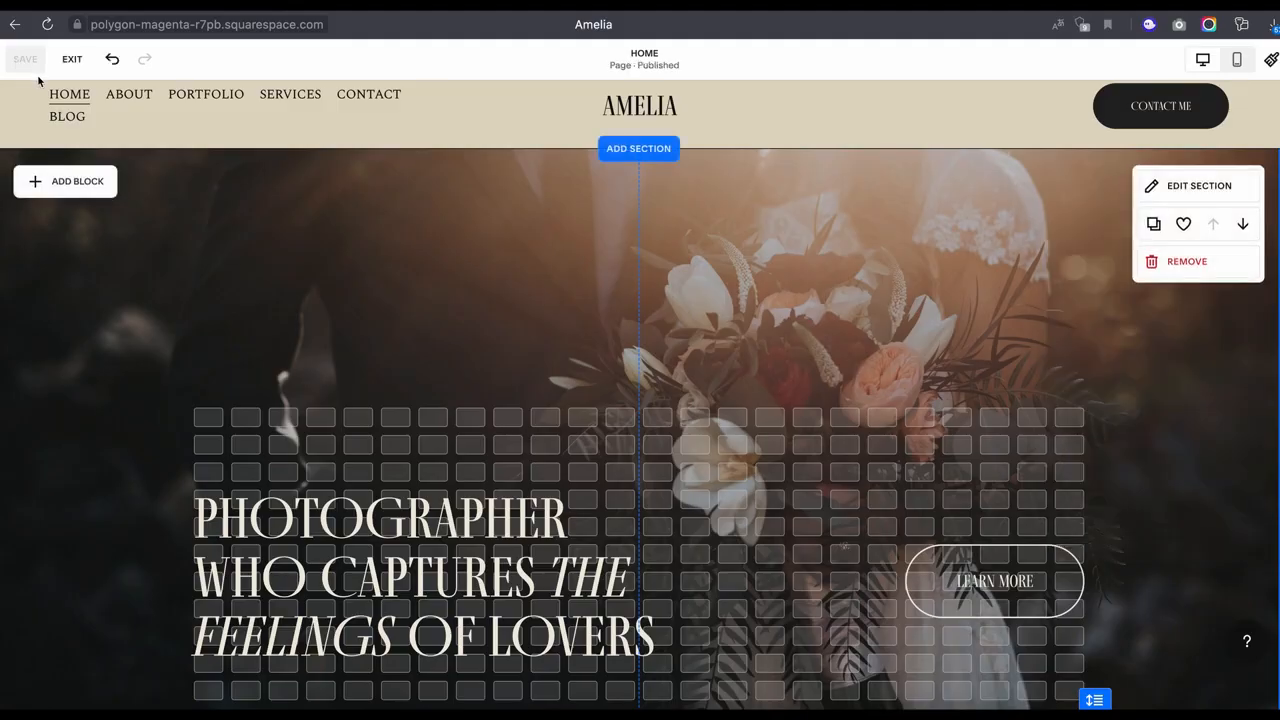
Try linking the Book button in the My Services section to the CONTACT page, check the File link type, and cancel.
{"action": "scroll", "coordinate": [616, 276], "scroll_direction": "down", "scroll_amount": 5}
{"action": "scroll", "coordinate": [616, 284], "scroll_direction": "down", "scroll_amount": 20}
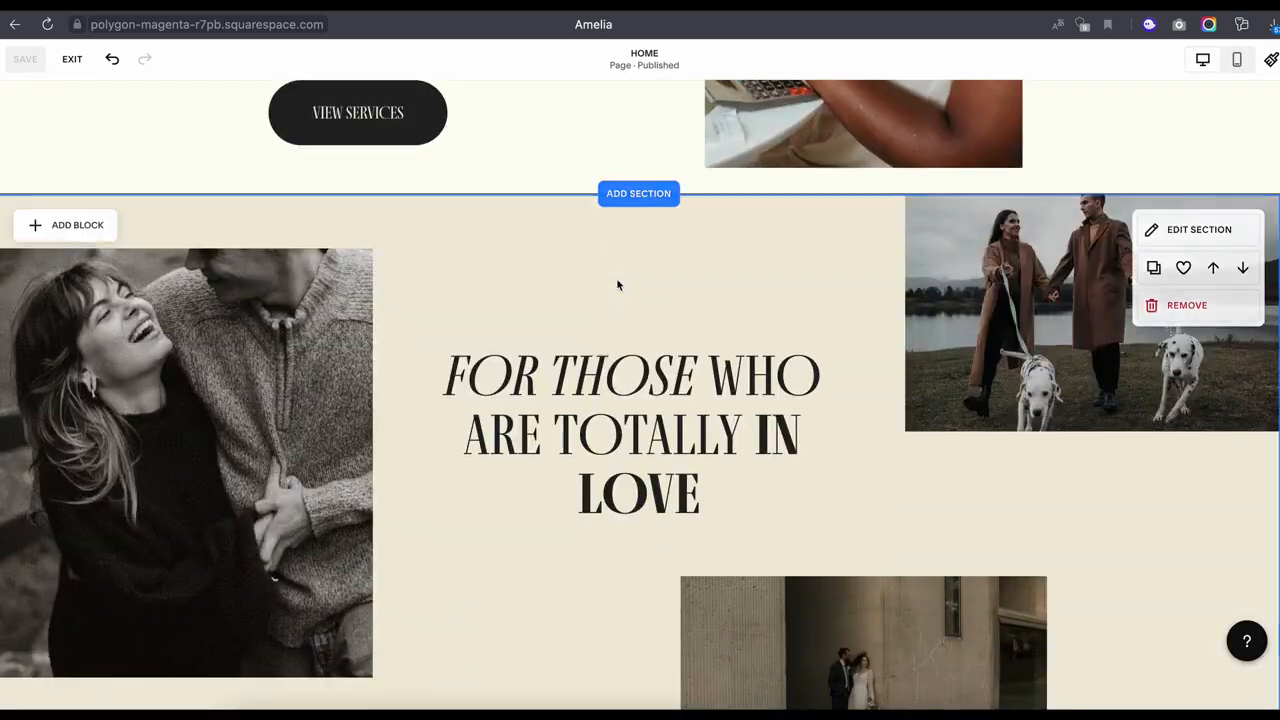
{"action": "scroll", "coordinate": [617, 280], "scroll_direction": "down", "scroll_amount": 3}
{"action": "scroll", "coordinate": [617, 280], "scroll_direction": "up", "scroll_amount": 15}
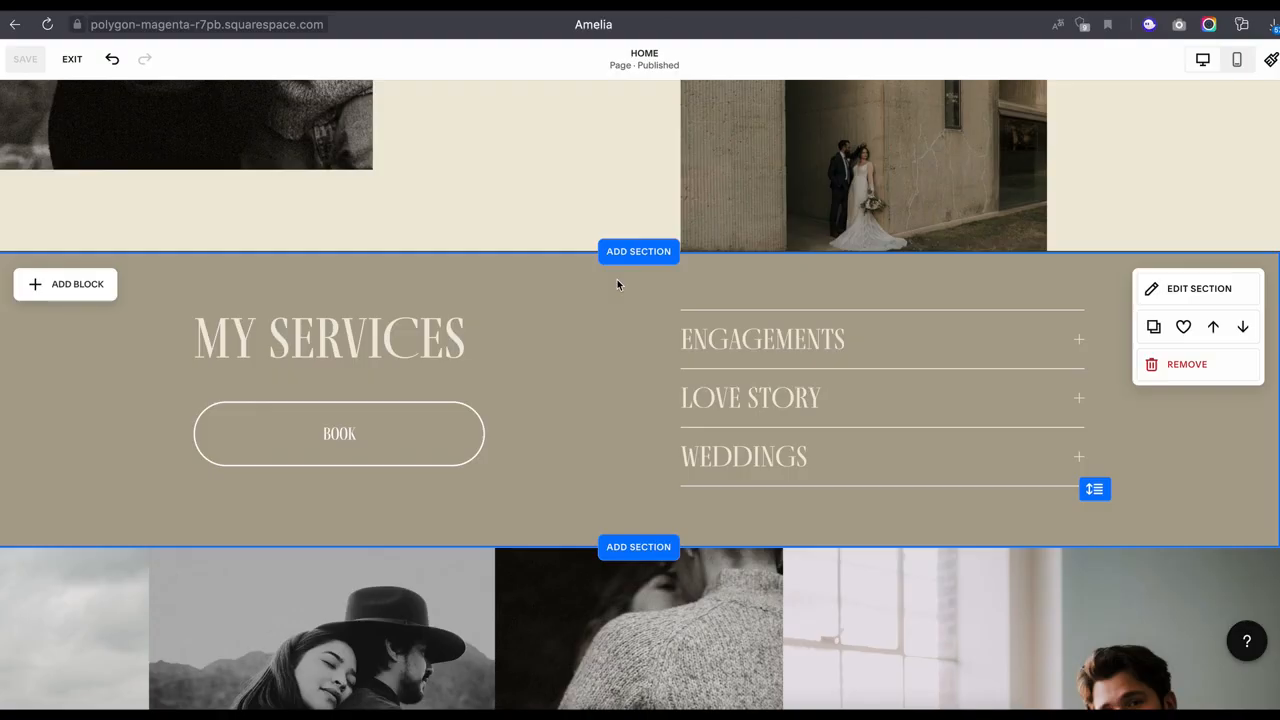
{"action": "left_click", "coordinate": [452, 420]}
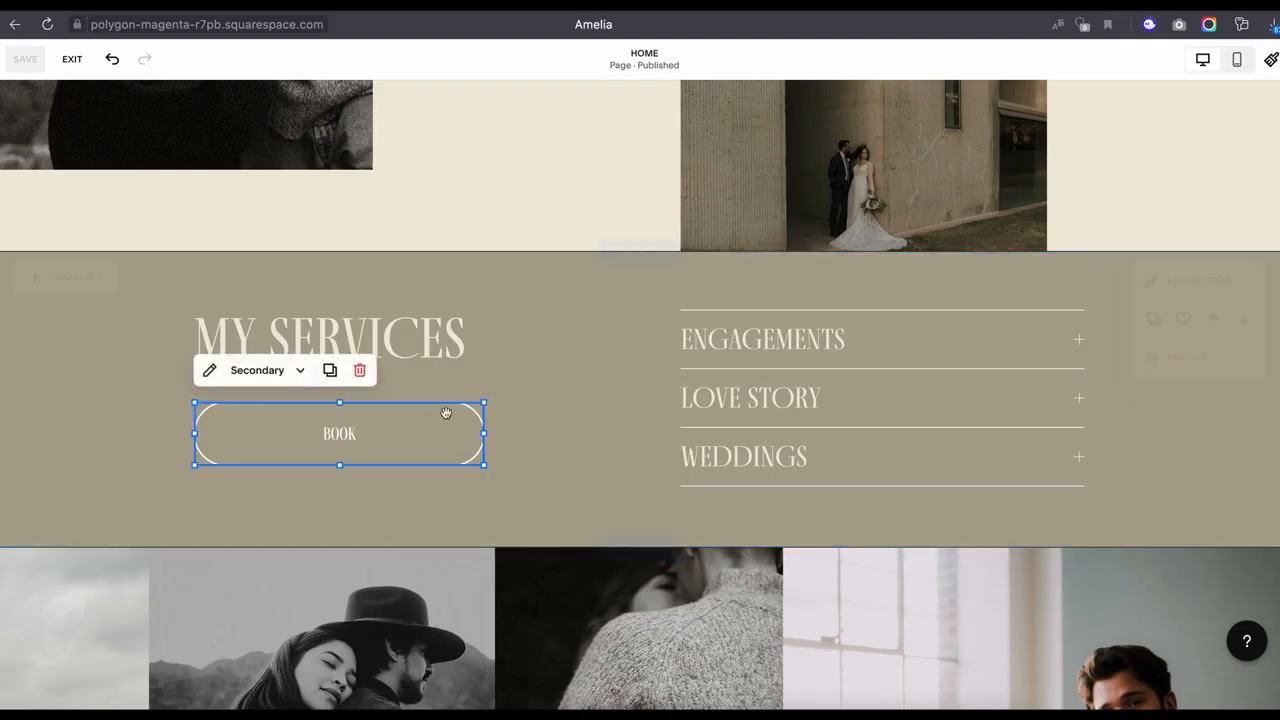
{"action": "left_click", "coordinate": [209, 370]}
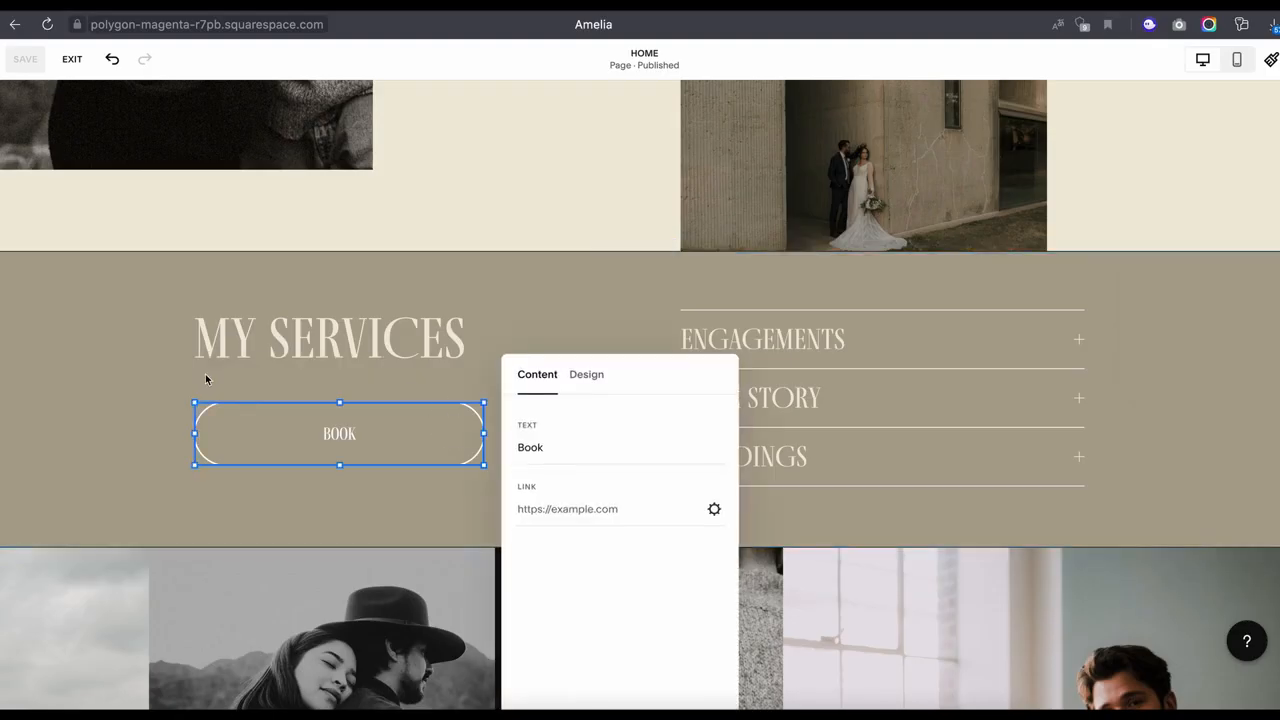
{"action": "left_click", "coordinate": [714, 511]}
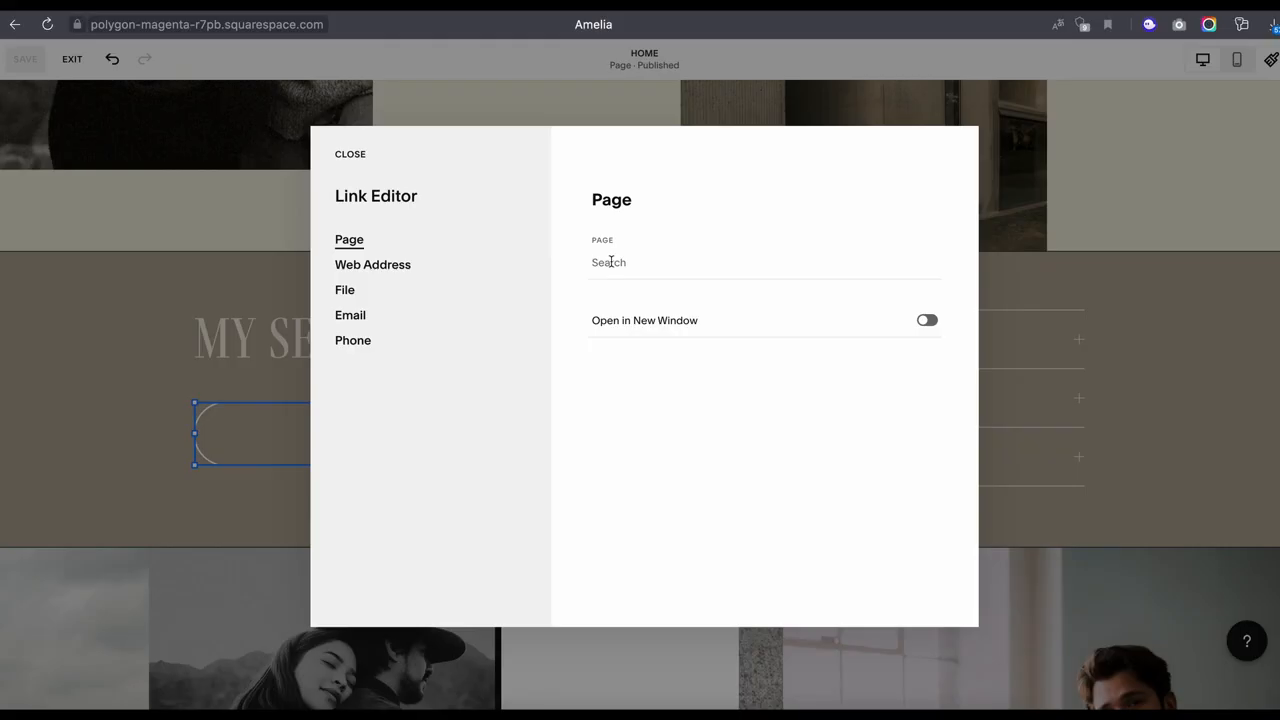
{"action": "left_click", "coordinate": [786, 255]}
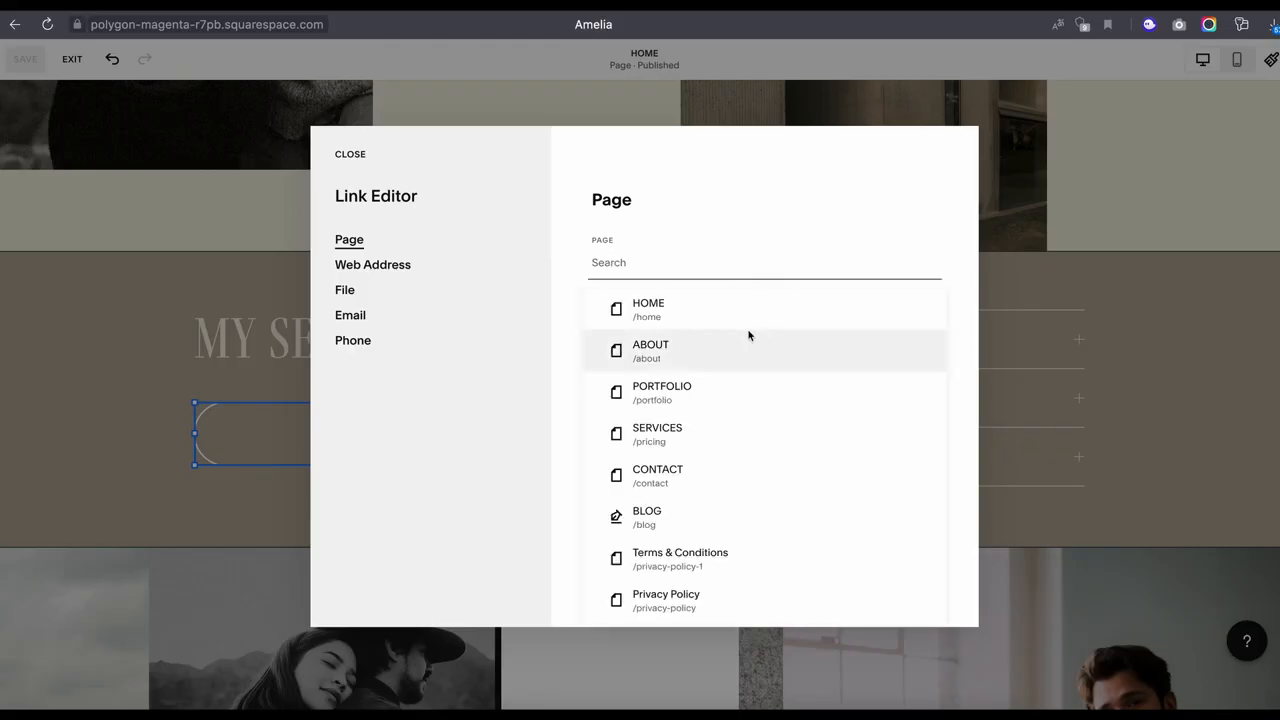
{"action": "left_click", "coordinate": [729, 468]}
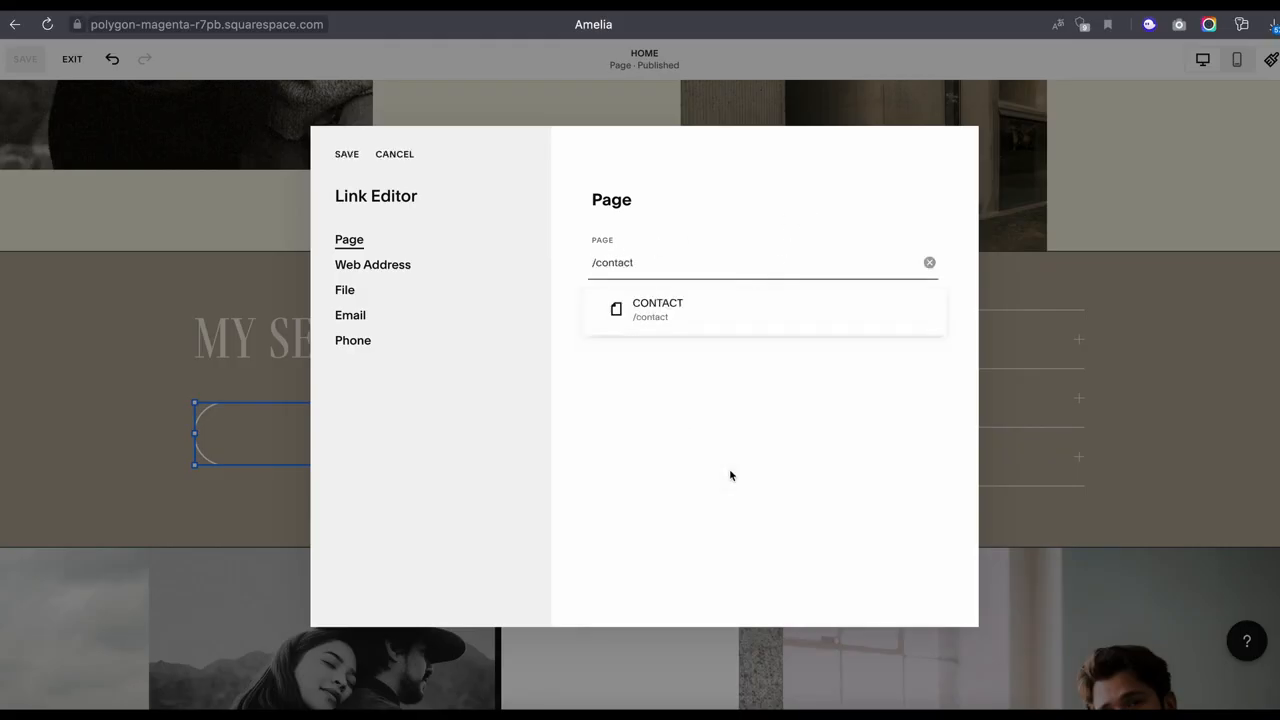
{"action": "left_click", "coordinate": [437, 274]}
{"action": "left_click", "coordinate": [374, 289]}
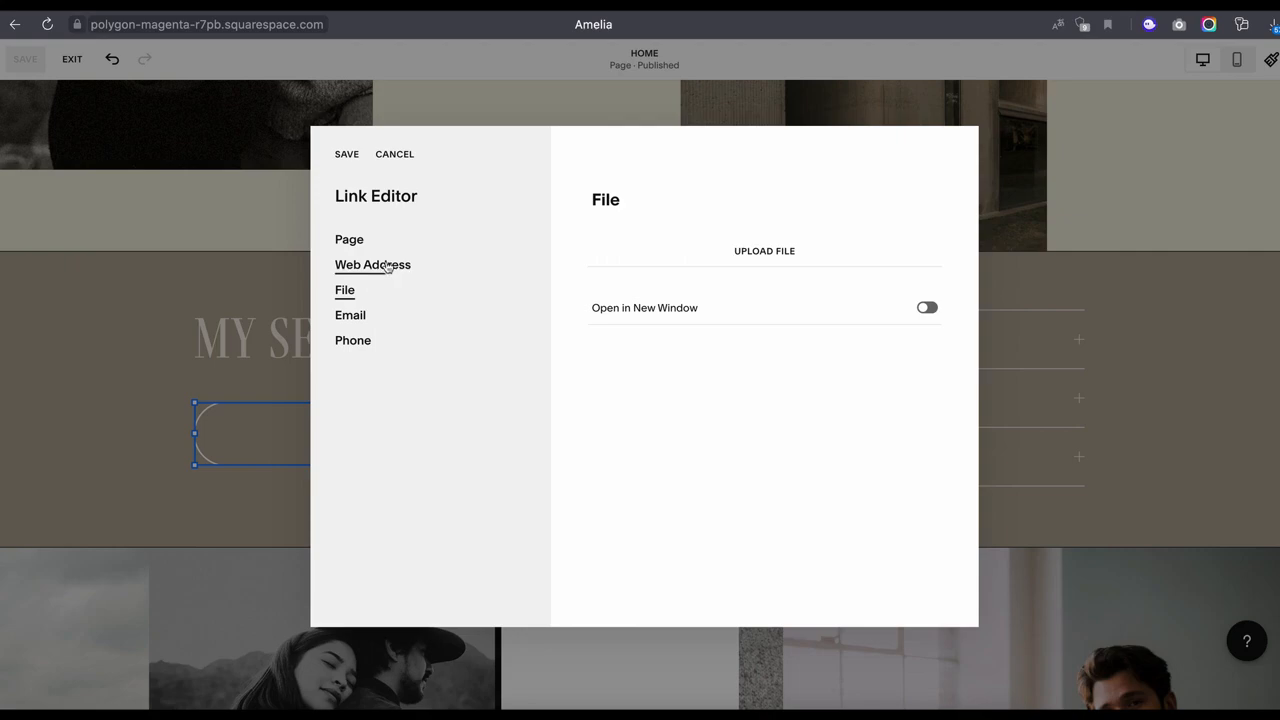
{"action": "left_click", "coordinate": [395, 155]}
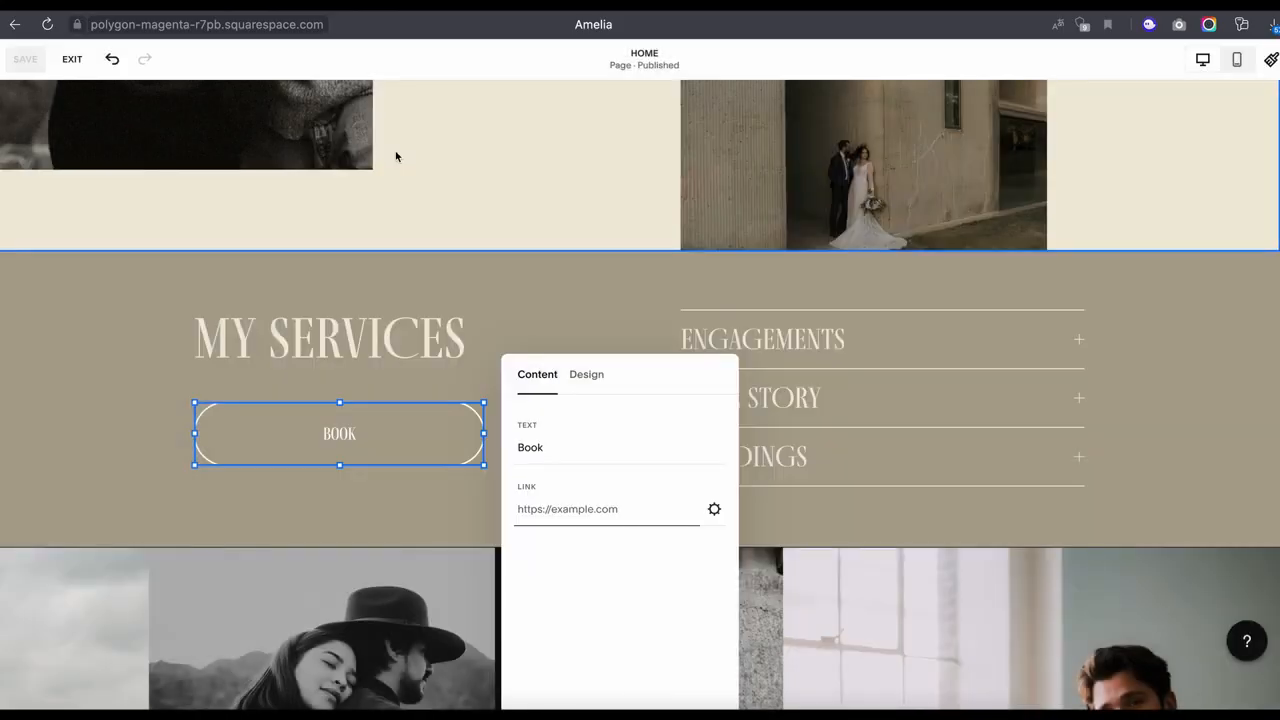
{"action": "left_click", "coordinate": [578, 304]}
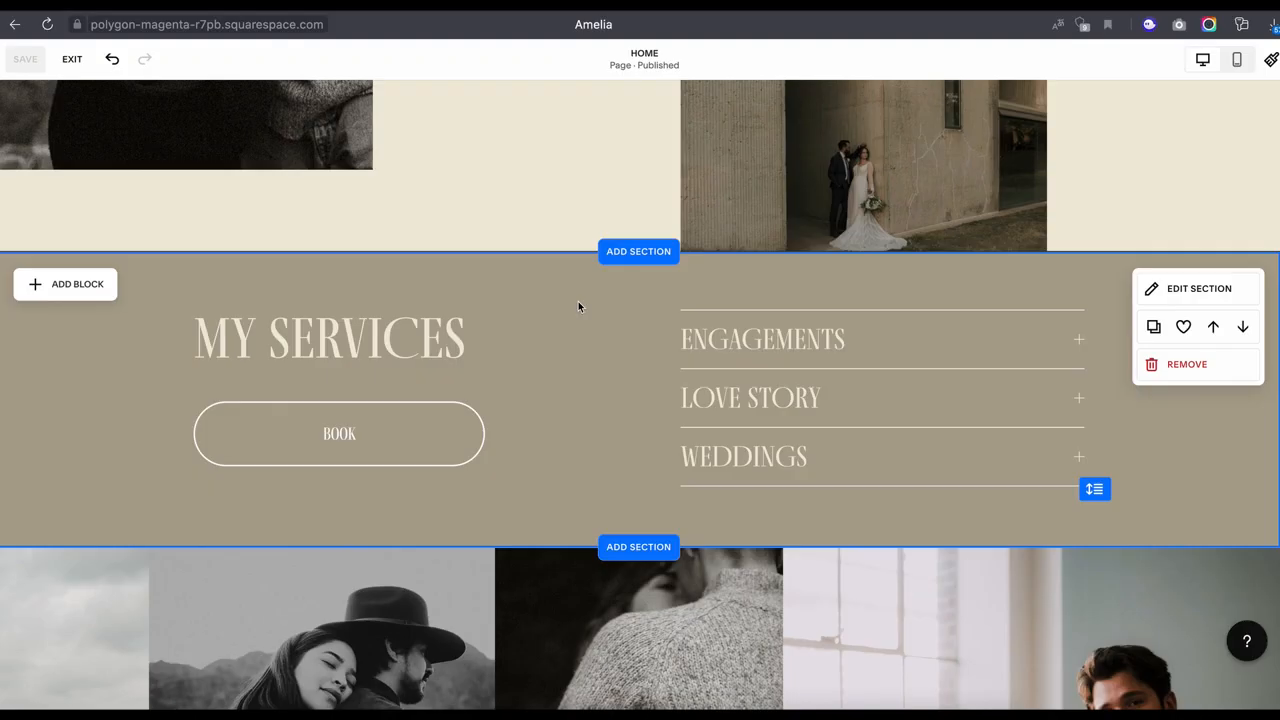
Open the site-wide color styles and examine which color theme each section of the home page uses.
{"action": "left_click", "coordinate": [1272, 62]}
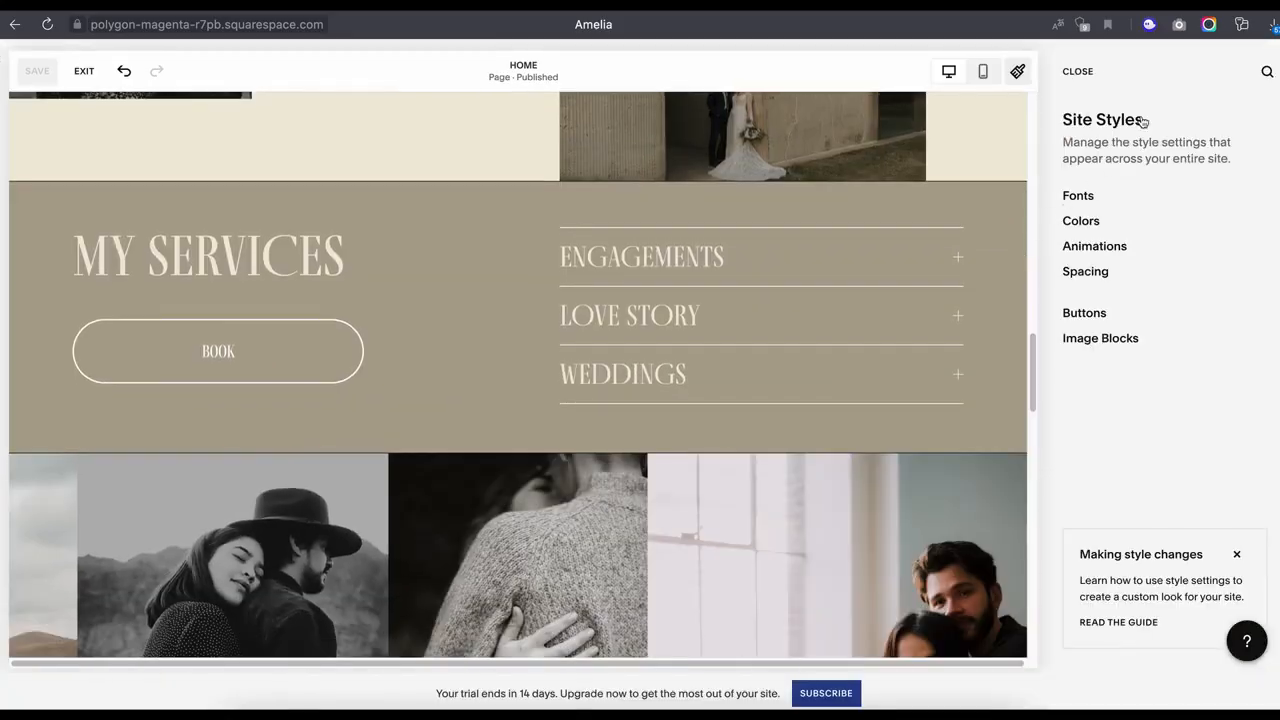
{"action": "scroll", "coordinate": [926, 240], "scroll_direction": "up", "scroll_amount": 15}
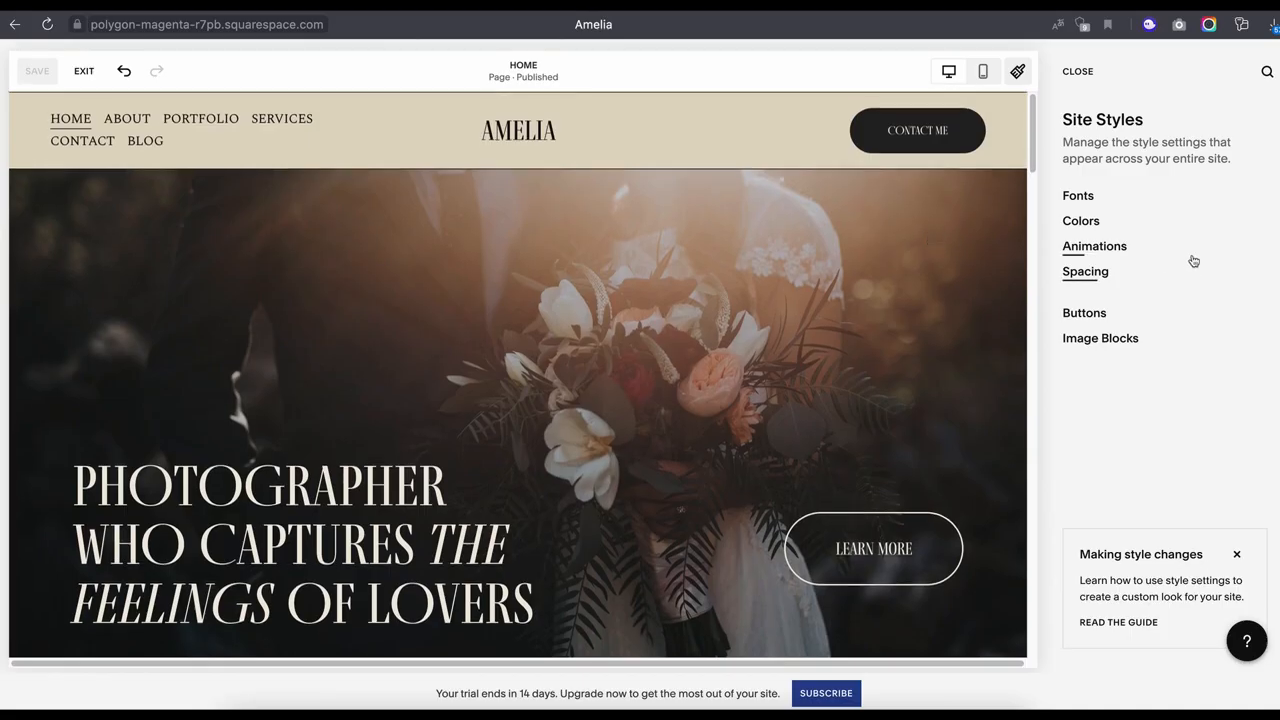
{"action": "left_click", "coordinate": [1111, 224]}
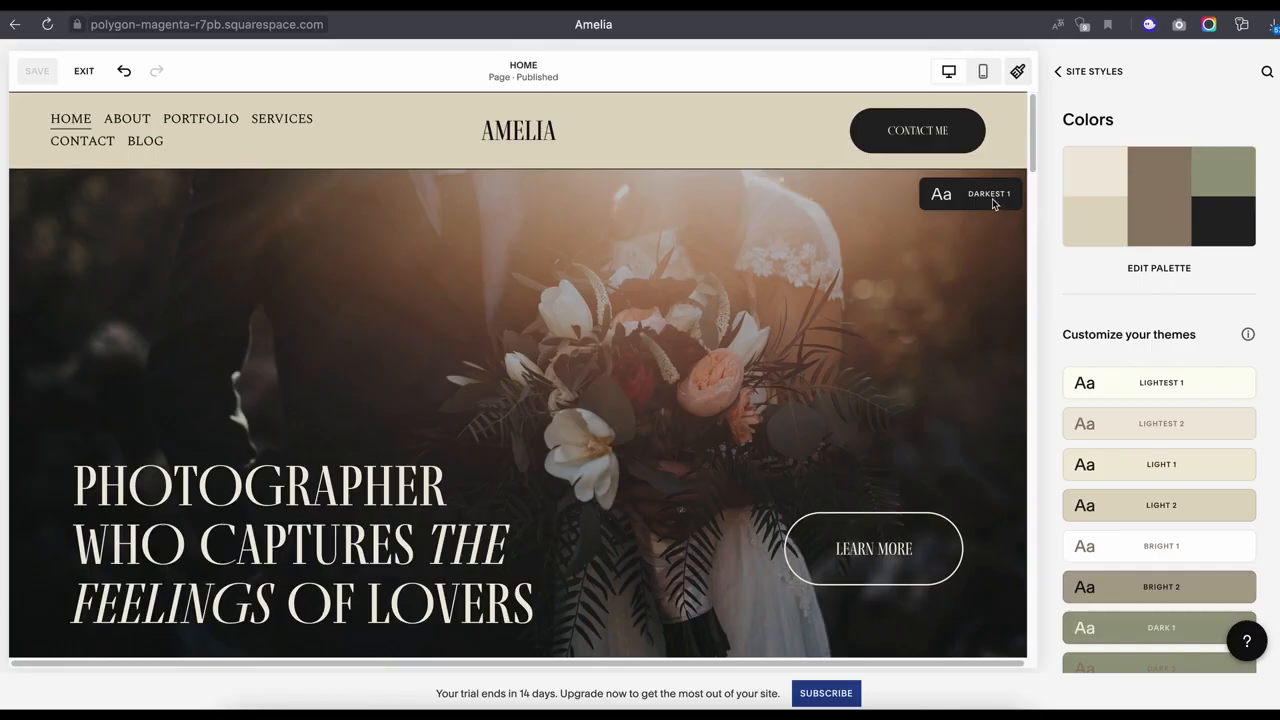
{"action": "scroll", "coordinate": [993, 200], "scroll_direction": "down", "scroll_amount": 5}
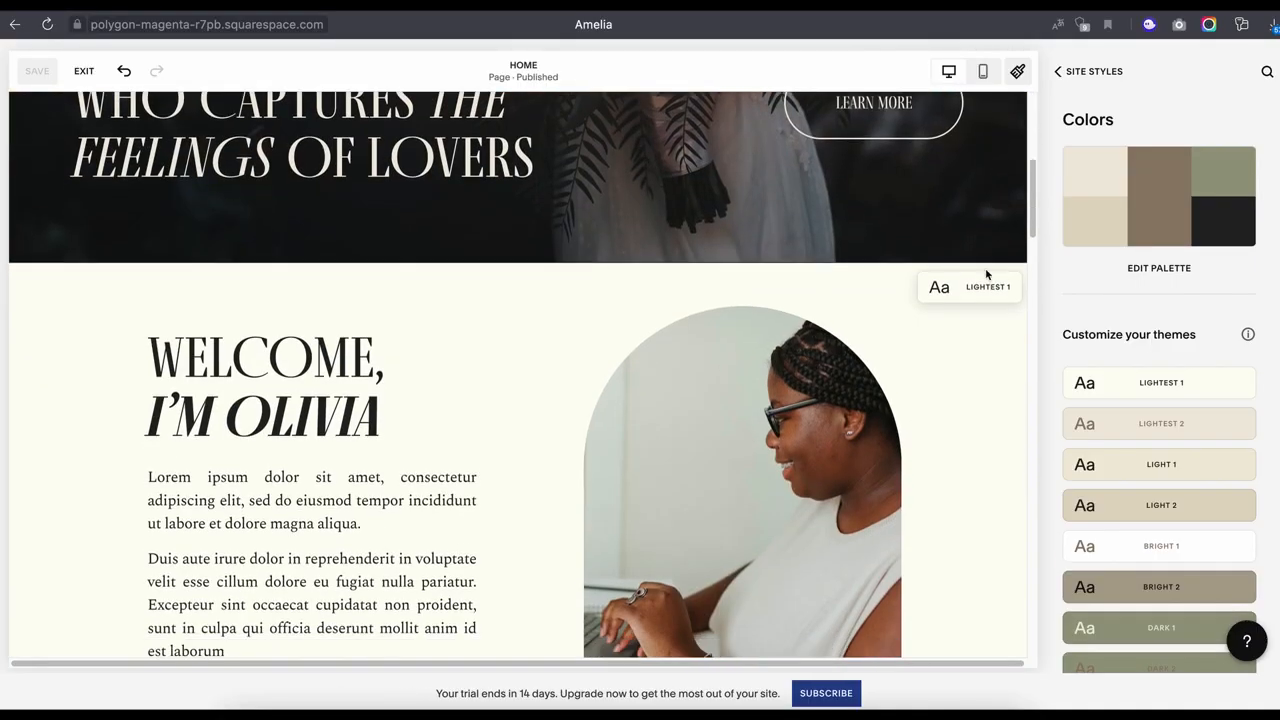
{"action": "scroll", "coordinate": [992, 270], "scroll_direction": "down", "scroll_amount": 7}
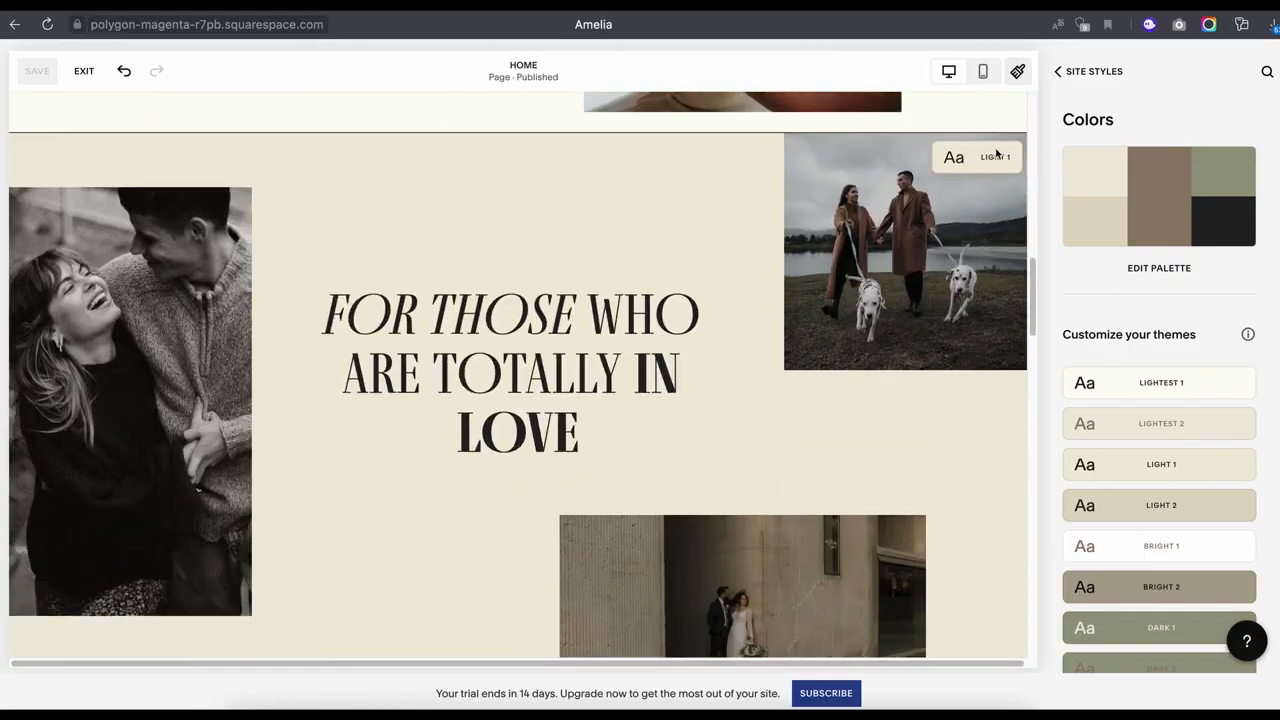
{"action": "scroll", "coordinate": [986, 230], "scroll_direction": "down", "scroll_amount": 8}
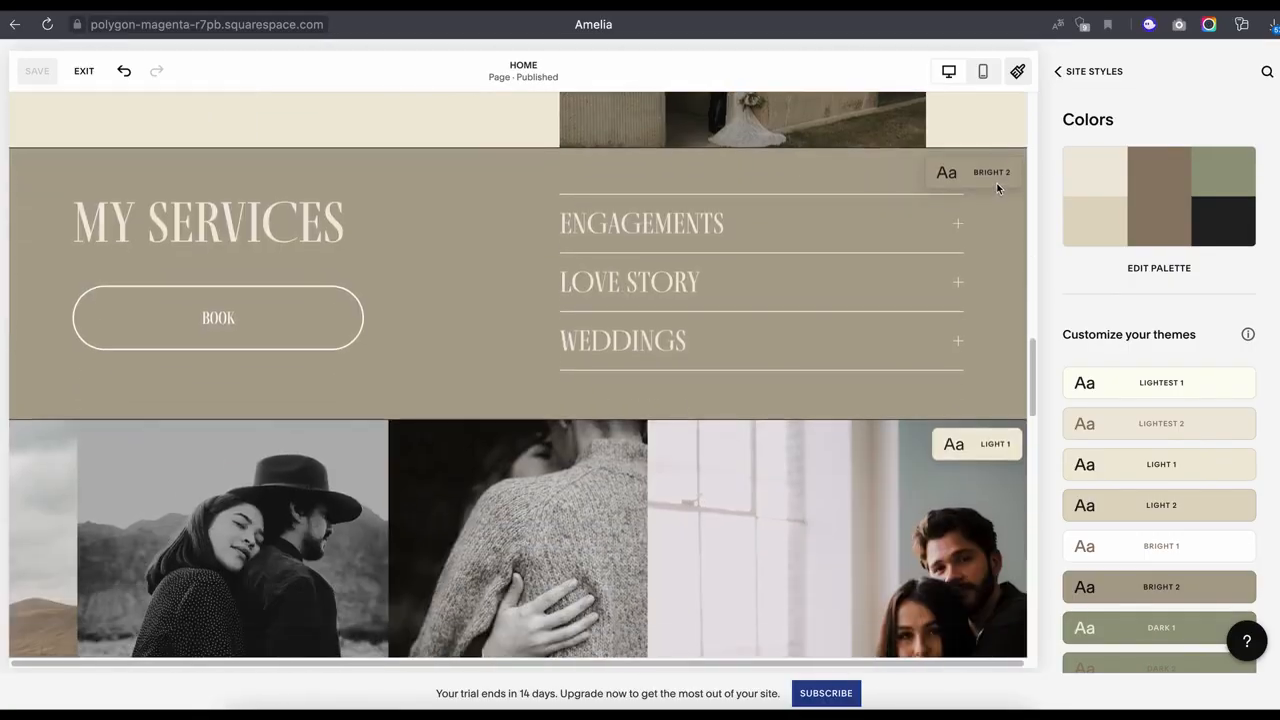
{"action": "scroll", "coordinate": [998, 240], "scroll_direction": "down", "scroll_amount": 2}
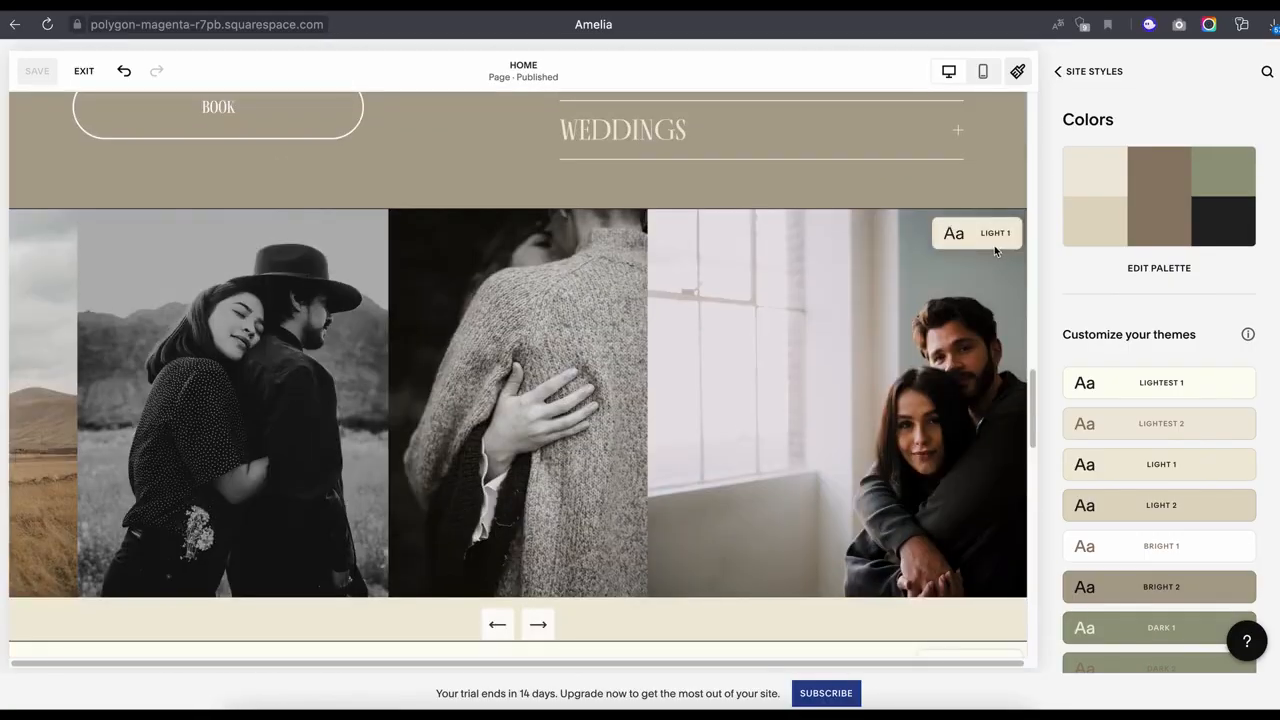
{"action": "scroll", "coordinate": [994, 245], "scroll_direction": "up", "scroll_amount": 20}
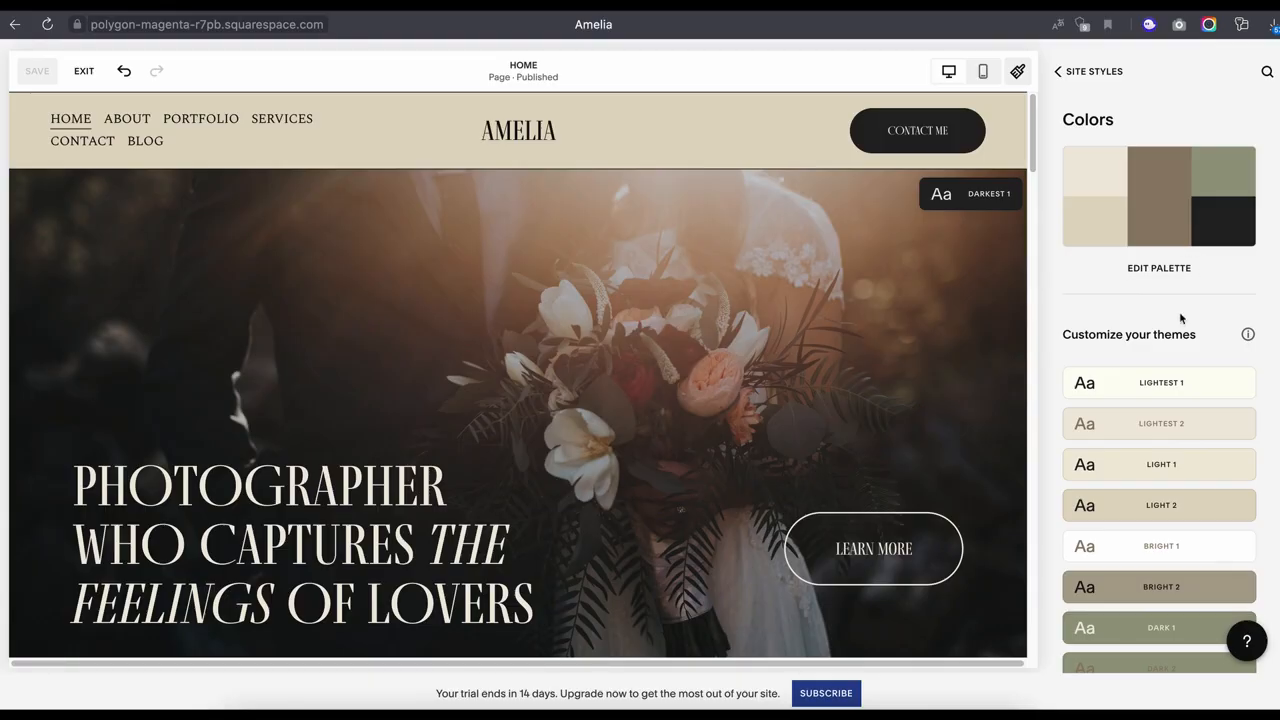
{"action": "scroll", "coordinate": [1180, 320], "scroll_direction": "down", "scroll_amount": 1}
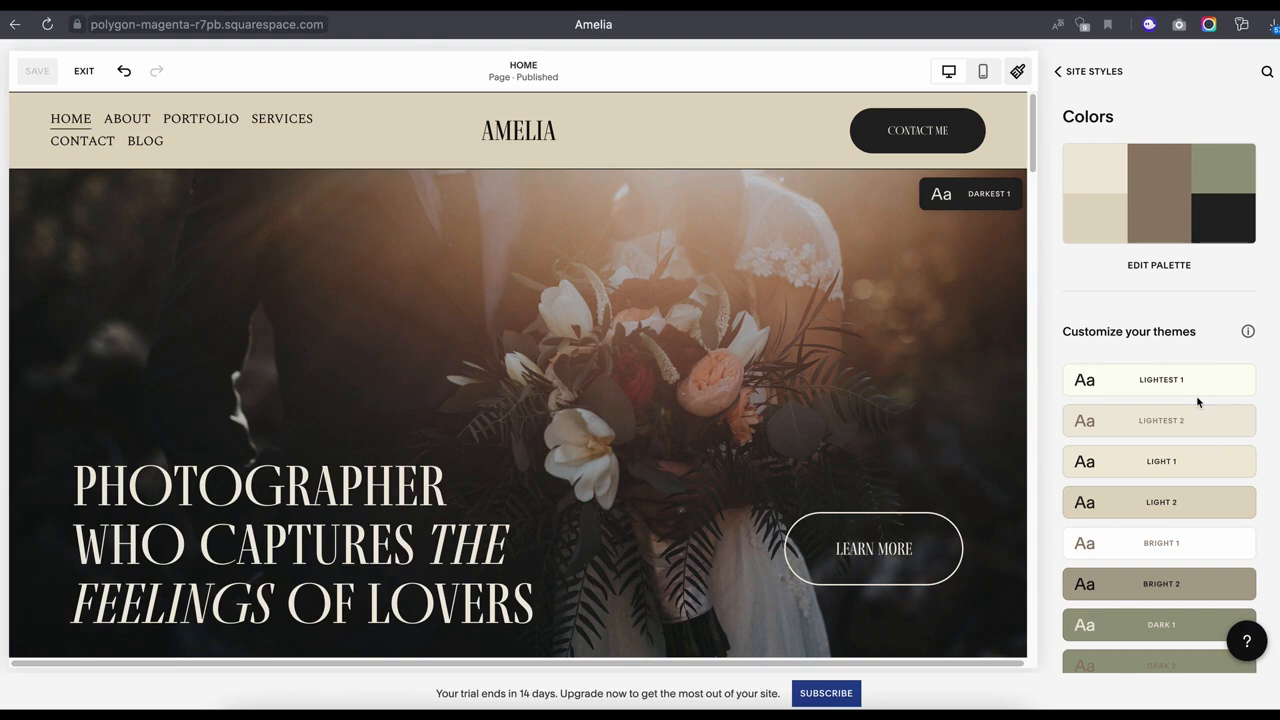
Change the site palette's third color to a dark reddish brown and its first color to a darker tan, and check the page.
{"action": "left_click", "coordinate": [1166, 268]}
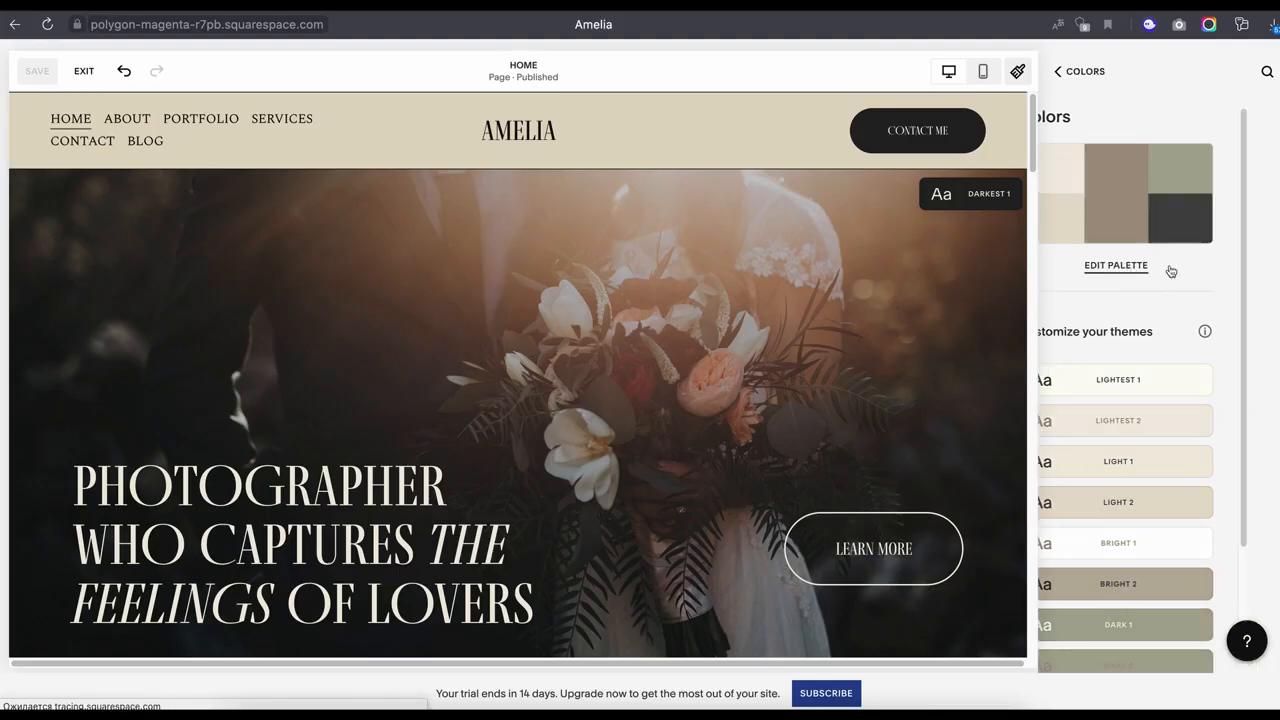
{"action": "left_click", "coordinate": [1073, 370]}
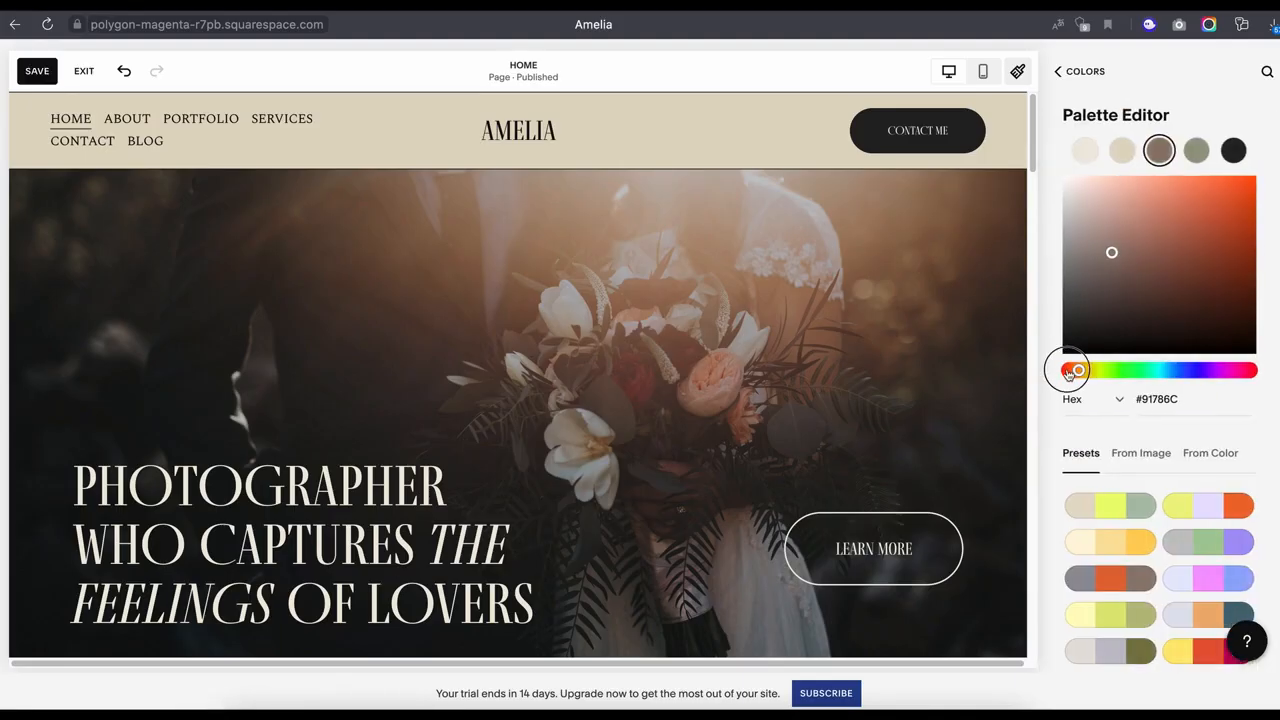
{"action": "left_click", "coordinate": [1128, 286]}
{"action": "left_click", "coordinate": [1122, 153]}
{"action": "left_click", "coordinate": [1085, 74]}
{"action": "left_click", "coordinate": [1148, 271]}
{"action": "left_click", "coordinate": [1085, 151]}
{"action": "left_click", "coordinate": [1085, 200]}
{"action": "left_click", "coordinate": [1077, 74]}
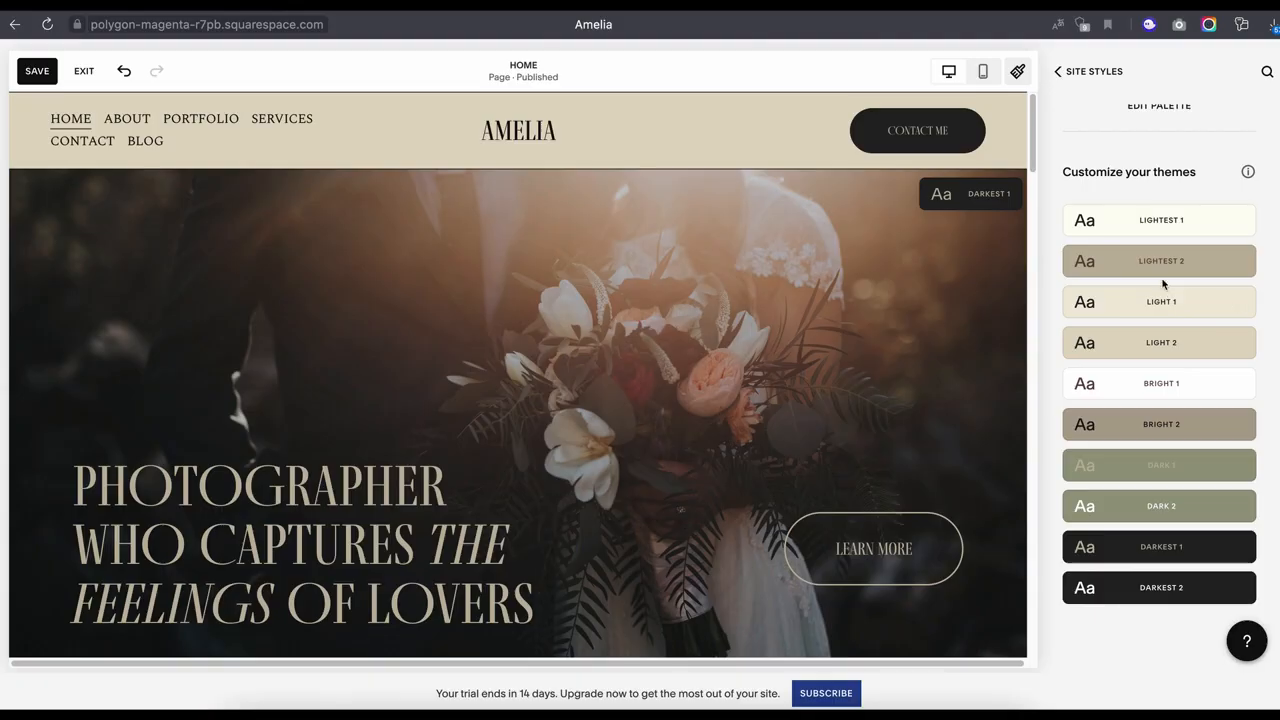
{"action": "scroll", "coordinate": [920, 310], "scroll_direction": "down", "scroll_amount": 8}
{"action": "scroll", "coordinate": [921, 316], "scroll_direction": "up", "scroll_amount": 1}
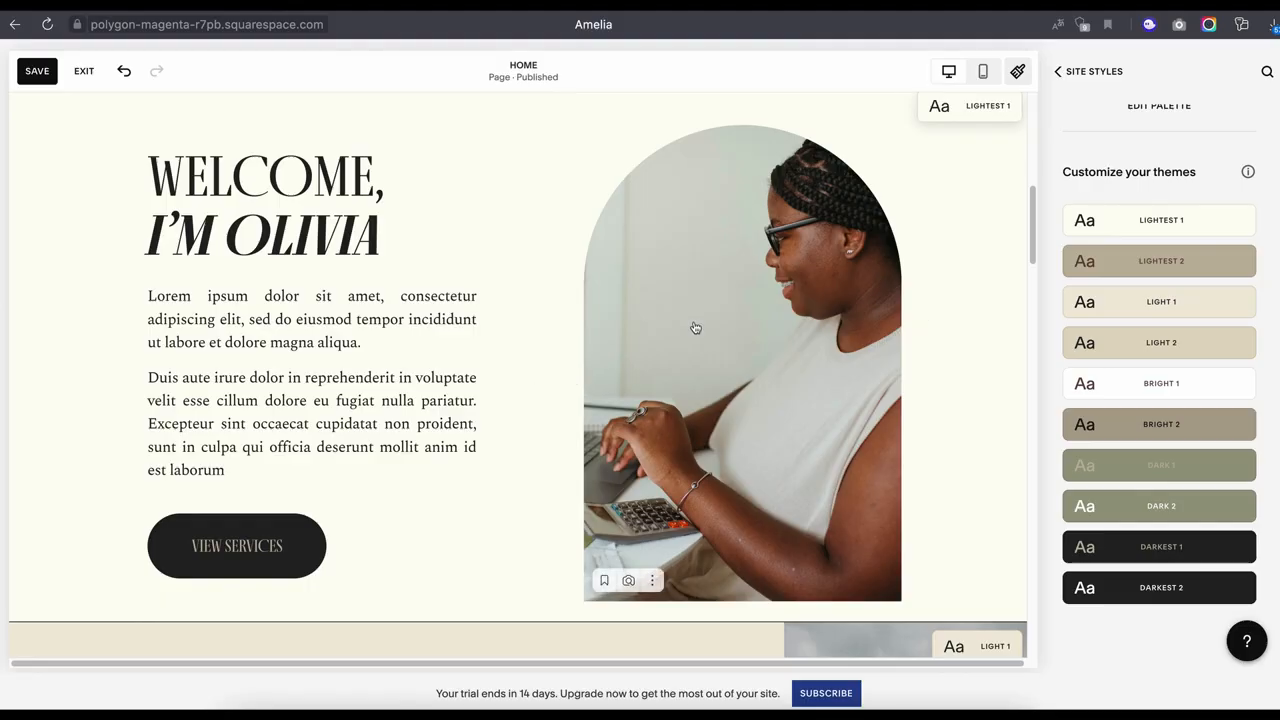
Set the primary button background in the Lightest 1 theme to the palette's dark reddish brown, using the View Services button.
{"action": "left_click", "coordinate": [1027, 75]}
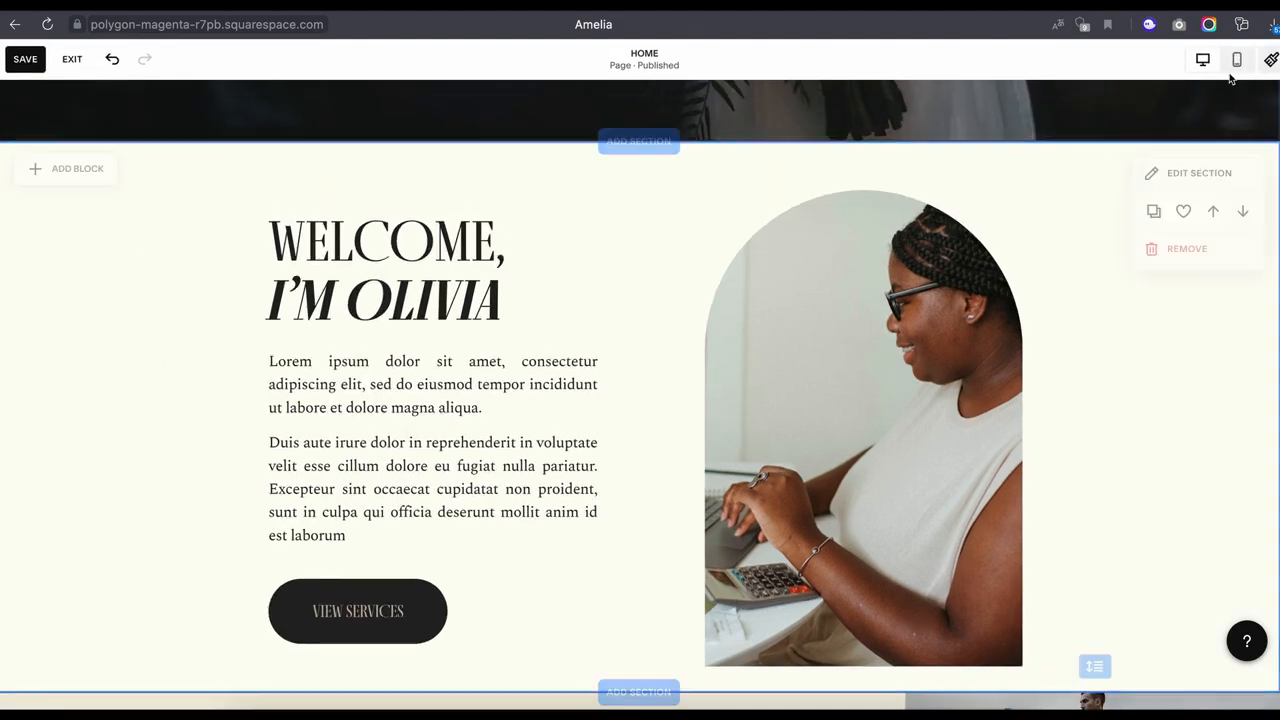
{"action": "left_click", "coordinate": [1271, 59]}
{"action": "left_click", "coordinate": [1089, 221]}
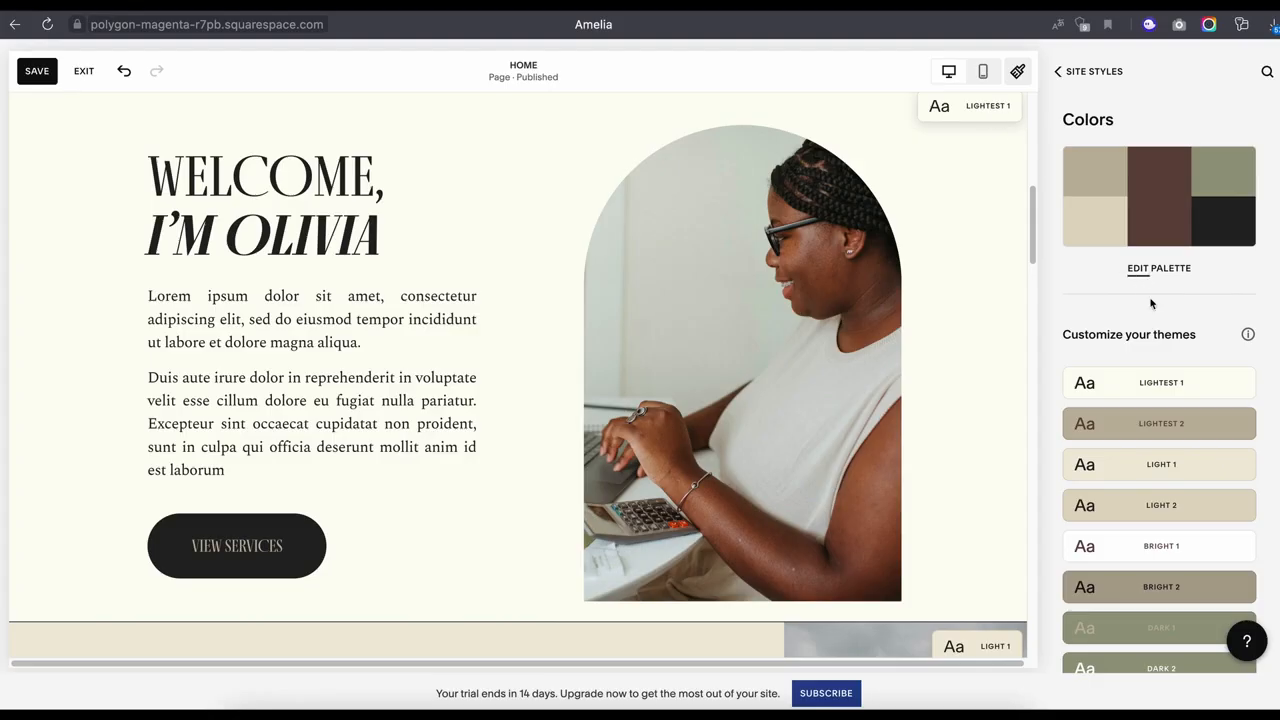
{"action": "left_click", "coordinate": [1237, 384]}
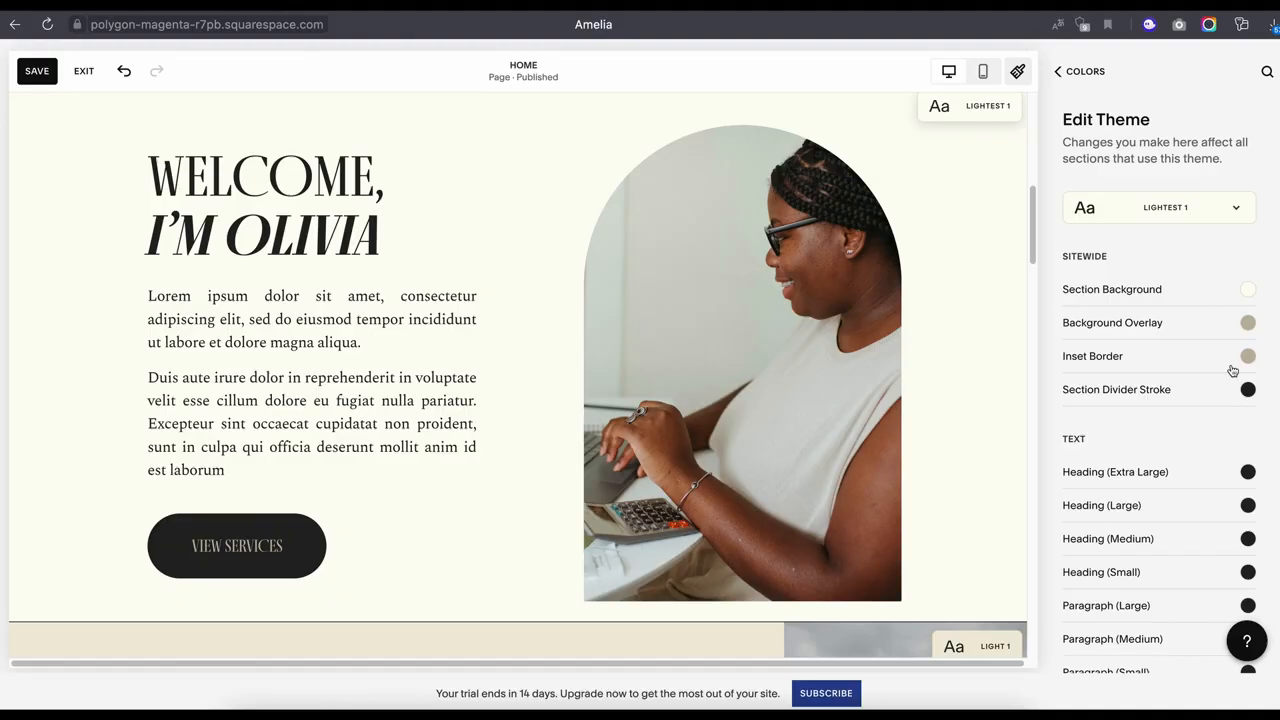
{"action": "left_click", "coordinate": [299, 536]}
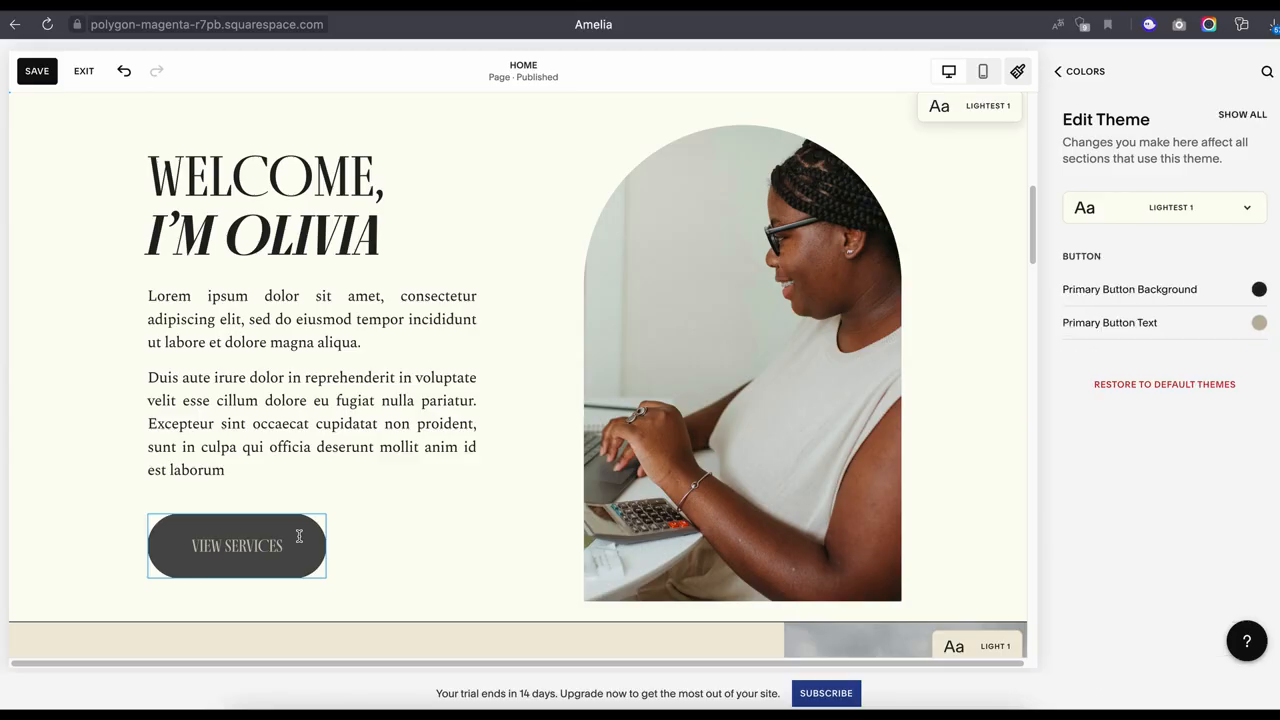
{"action": "left_click", "coordinate": [1259, 289]}
{"action": "left_click", "coordinate": [1172, 258]}
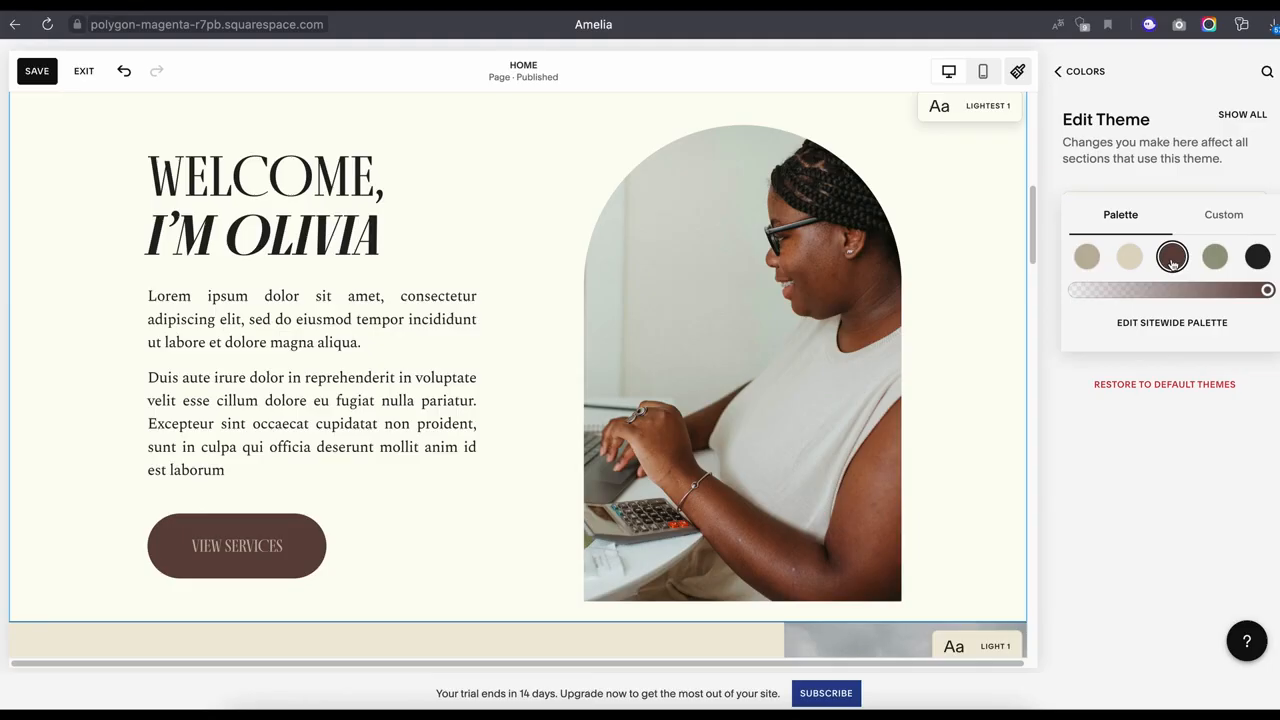
Set the Lightest 1 theme's primary button text to the palette's light beige.
{"action": "left_click", "coordinate": [1190, 402]}
{"action": "left_click", "coordinate": [1257, 324]}
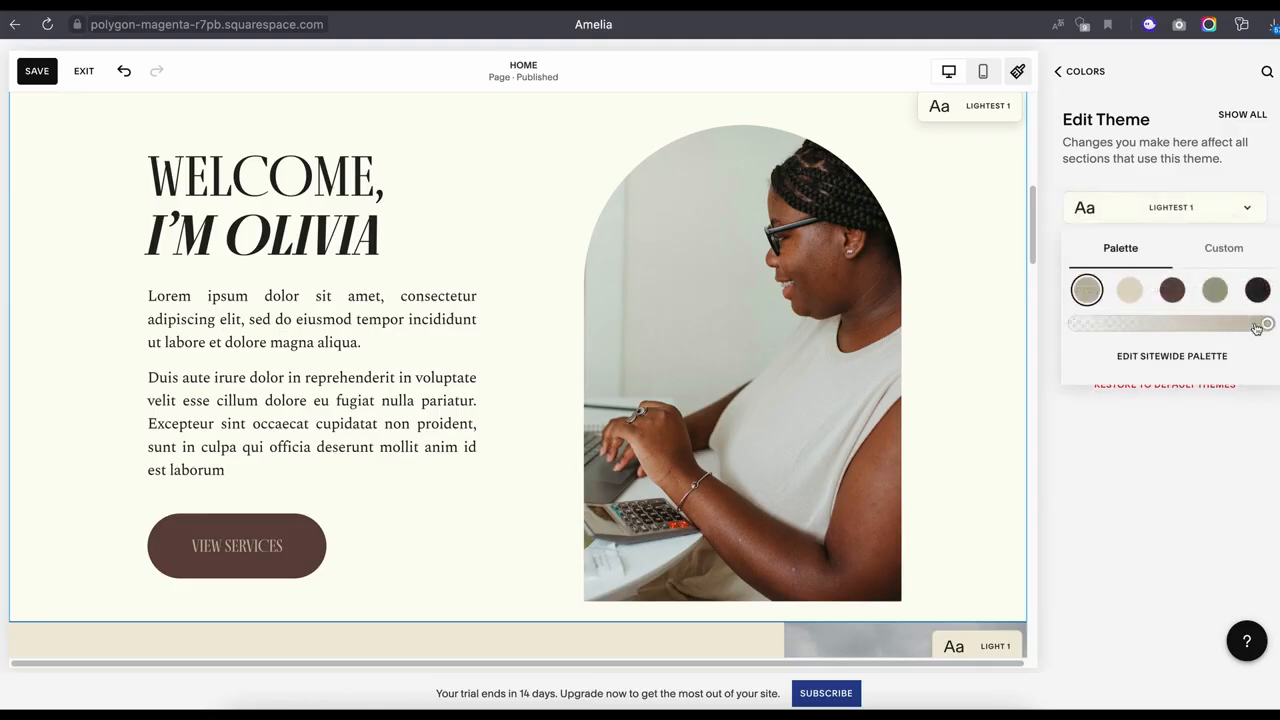
{"action": "left_click", "coordinate": [1129, 292]}
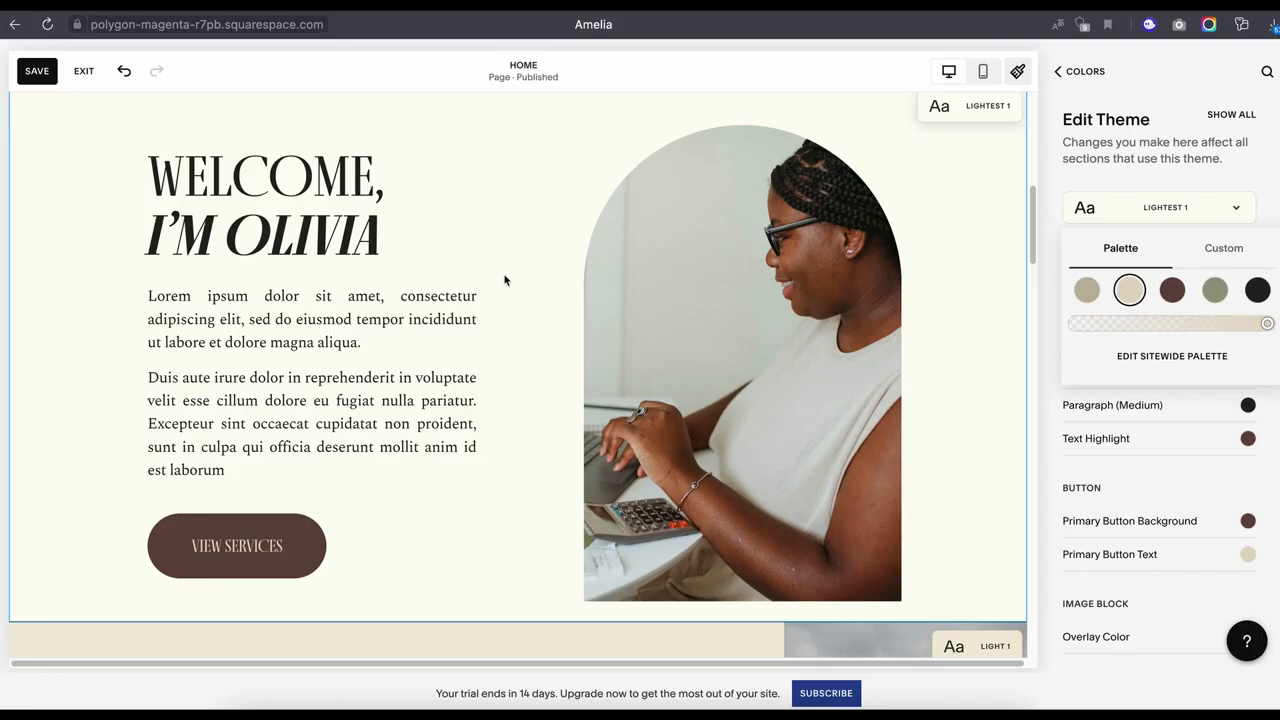
Set the Lightest 1 theme's Heading (Extra Large) color to the palette's dark reddish brown and check the remaining sections.
{"action": "left_click", "coordinate": [327, 188]}
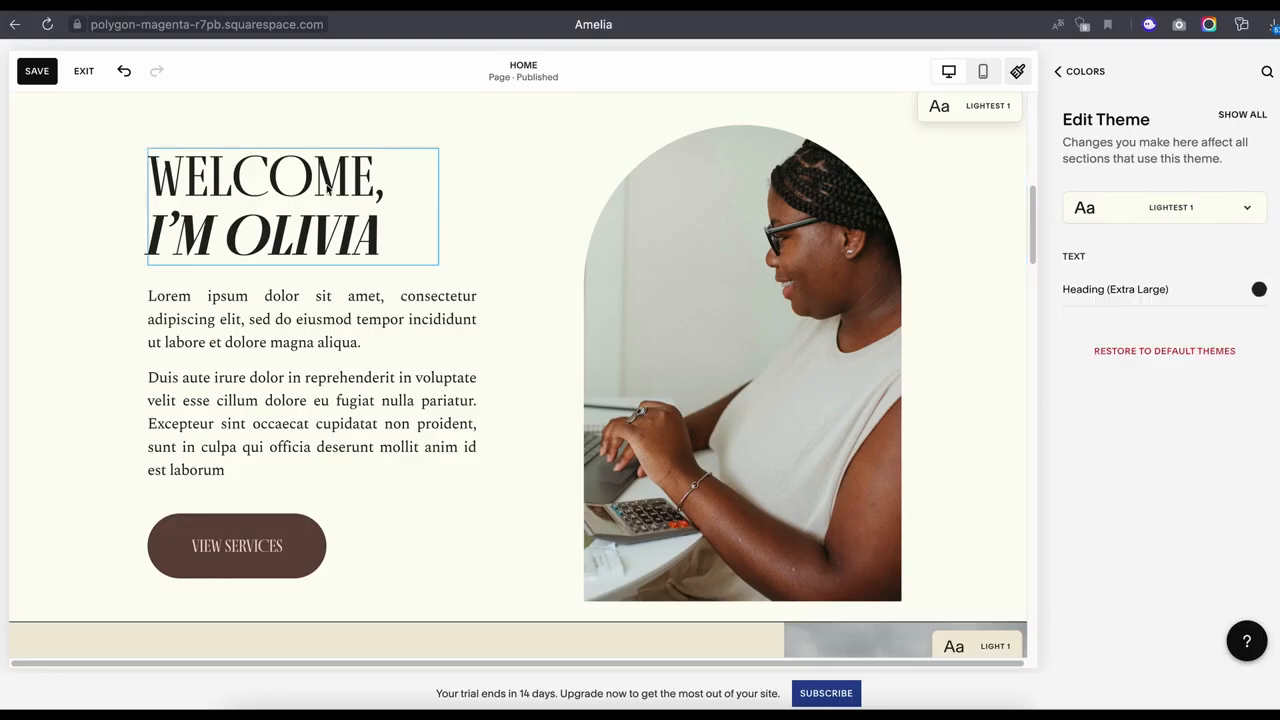
{"action": "left_click", "coordinate": [1257, 289]}
{"action": "left_click", "coordinate": [1172, 259]}
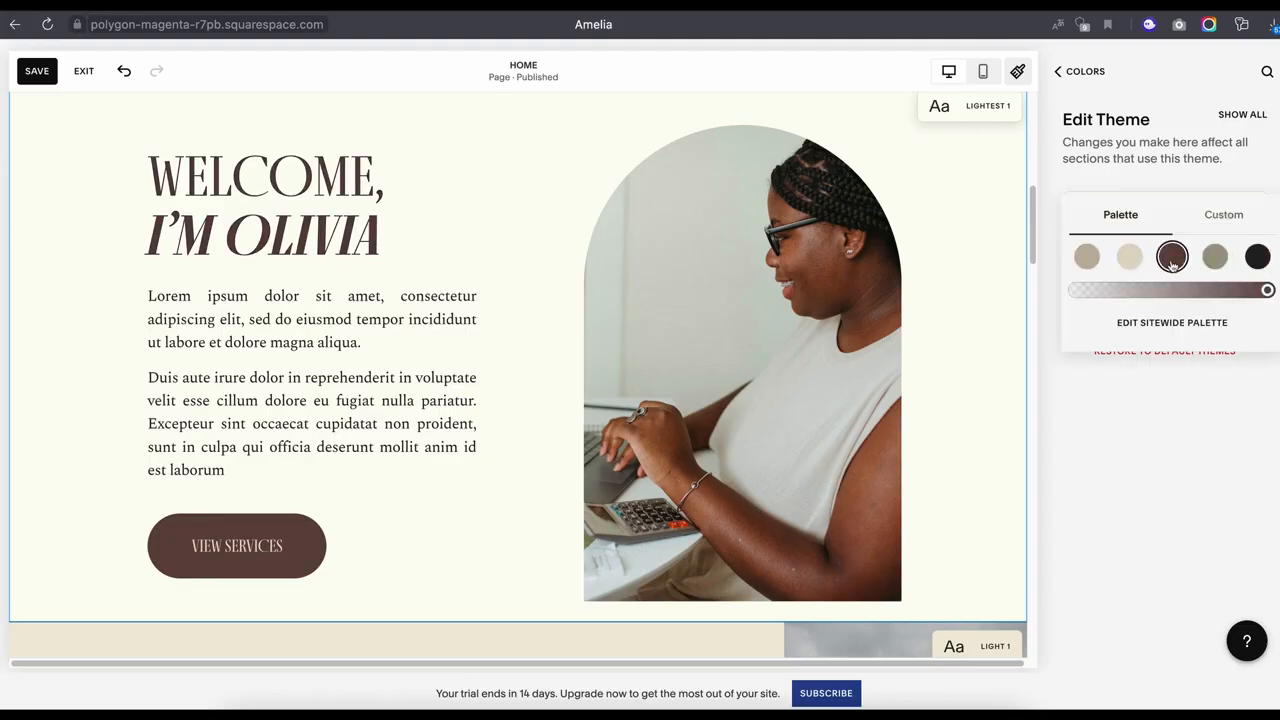
{"action": "scroll", "coordinate": [953, 289], "scroll_direction": "down", "scroll_amount": 5}
{"action": "scroll", "coordinate": [923, 291], "scroll_direction": "down", "scroll_amount": 10}
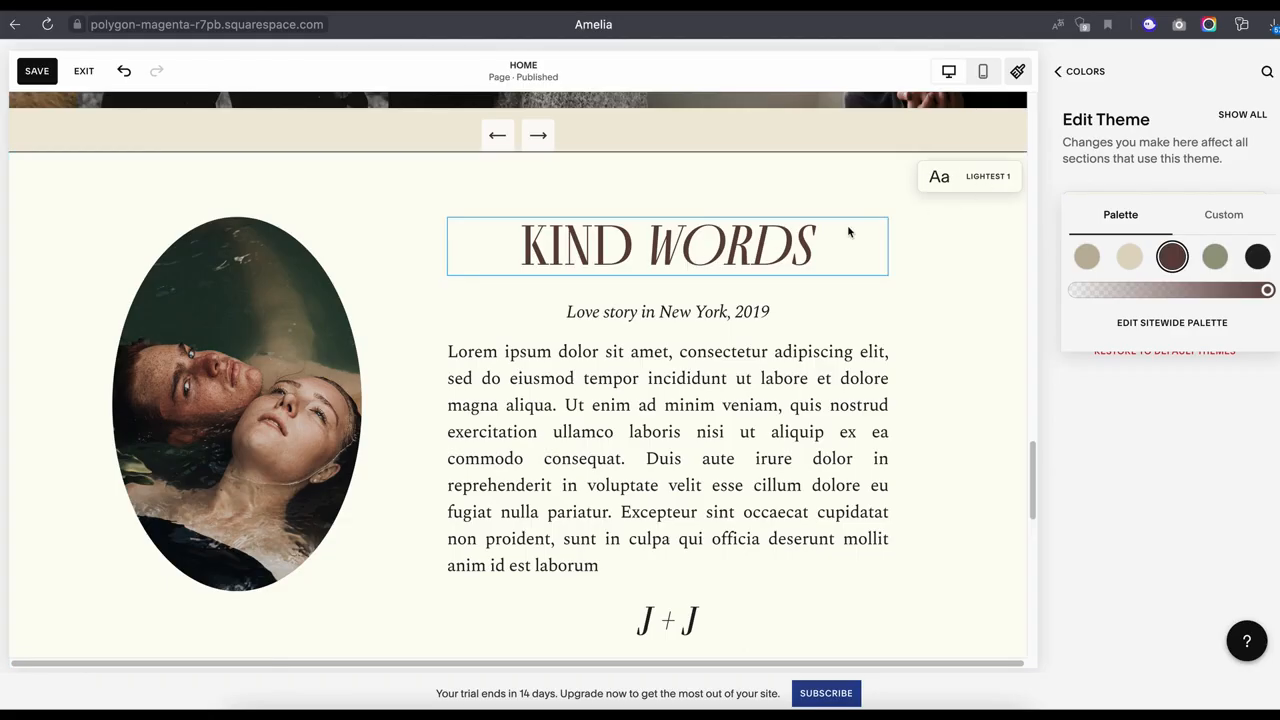
{"action": "scroll", "coordinate": [848, 232], "scroll_direction": "down", "scroll_amount": 2}
{"action": "scroll", "coordinate": [848, 232], "scroll_direction": "down", "scroll_amount": 5}
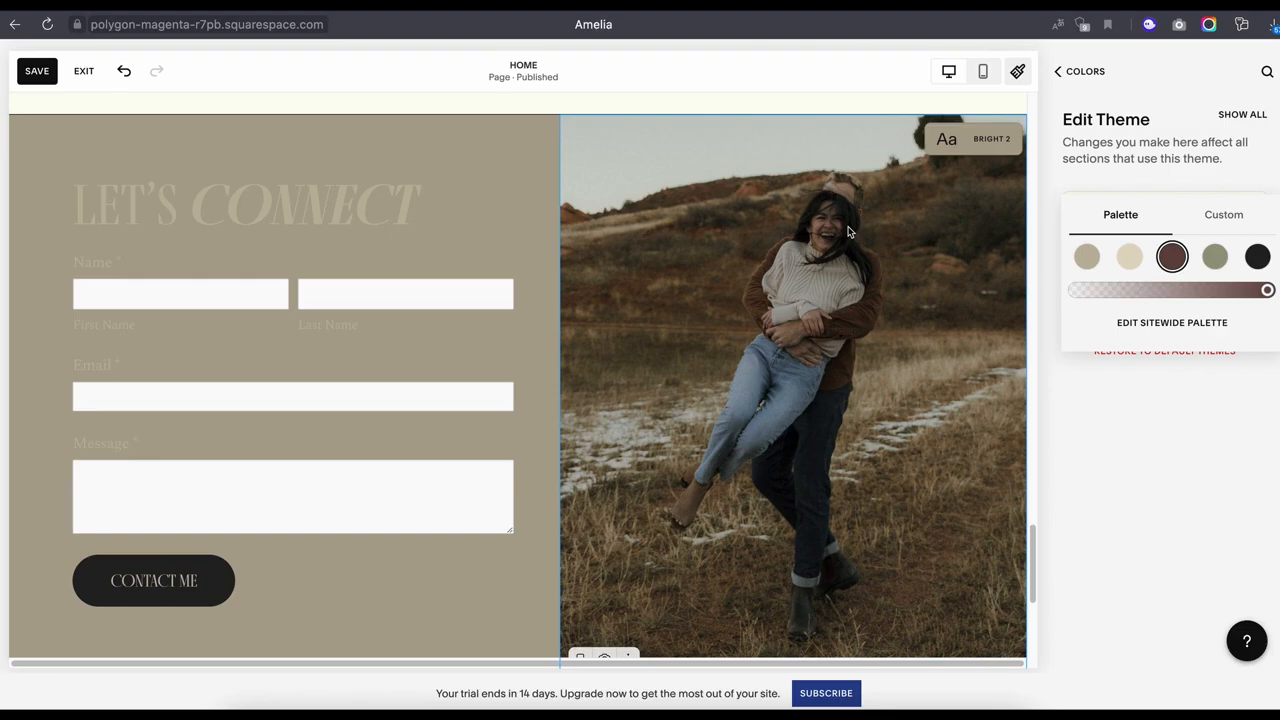
{"action": "scroll", "coordinate": [848, 232], "scroll_direction": "up", "scroll_amount": 10}
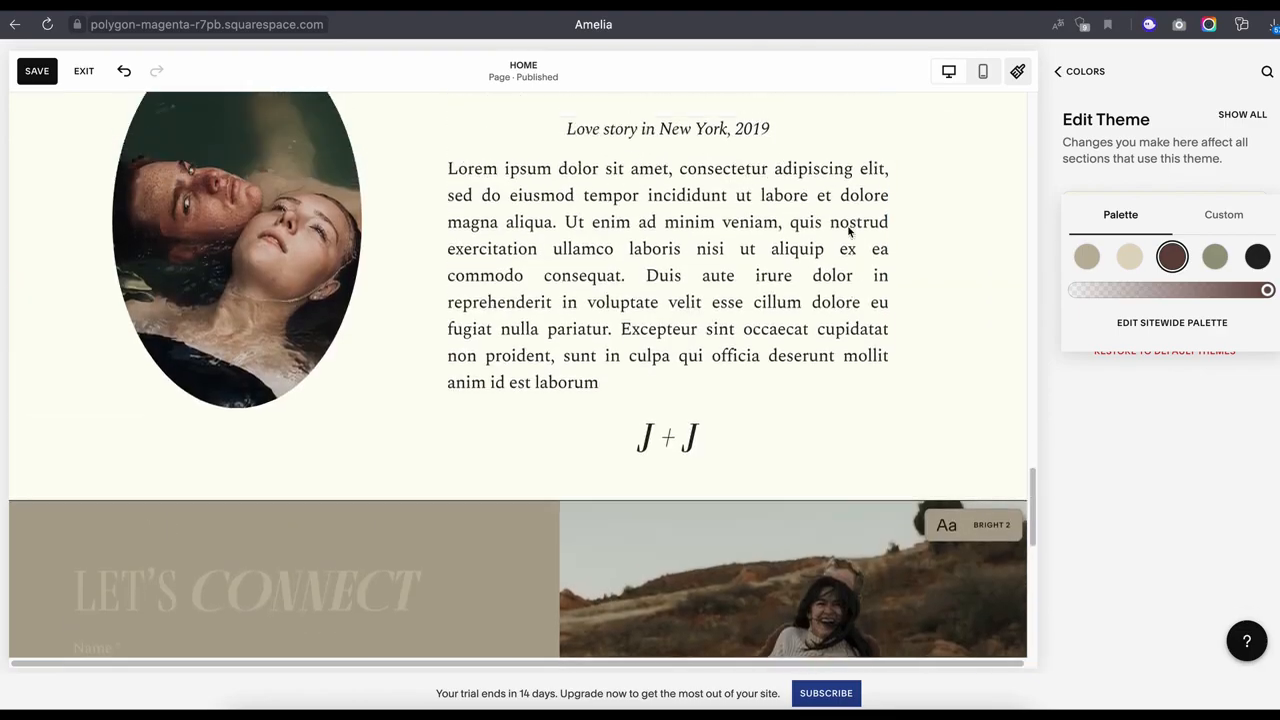
Review the recolored home page sections from the testimonial up to the header and hero banner.
{"action": "scroll", "coordinate": [848, 232], "scroll_direction": "up", "scroll_amount": 15}
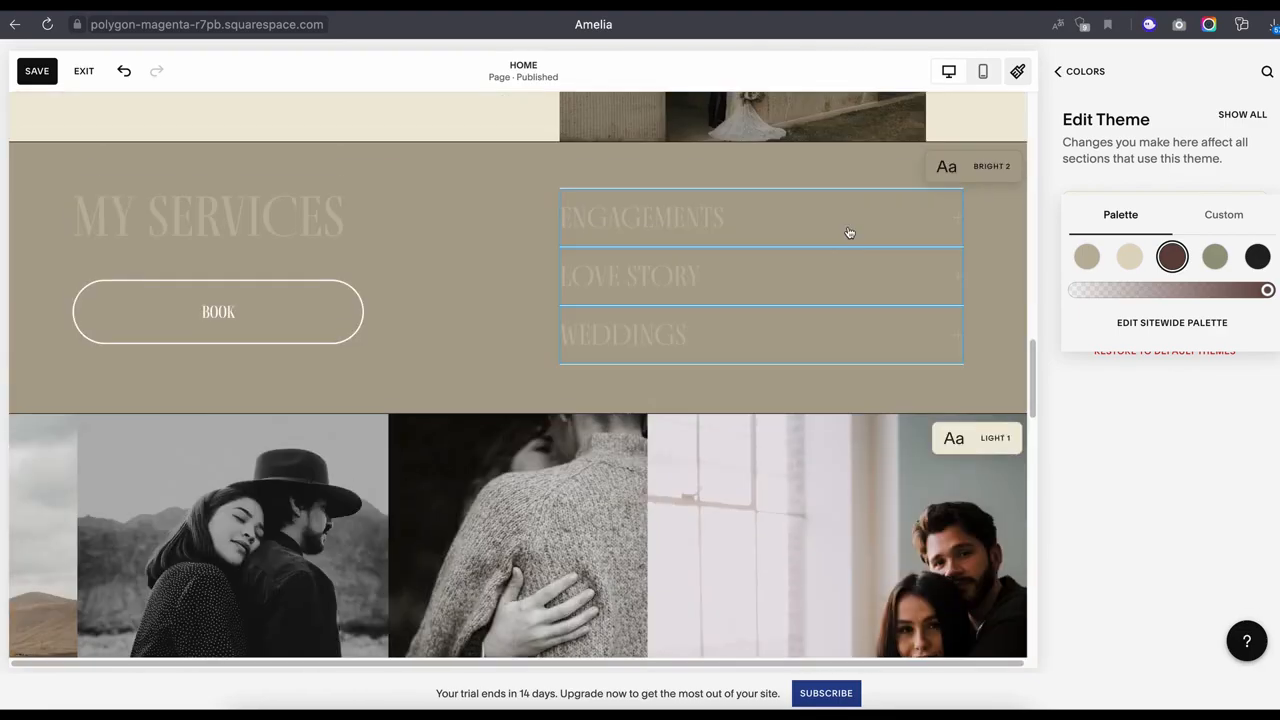
{"action": "scroll", "coordinate": [848, 232], "scroll_direction": "up", "scroll_amount": 3}
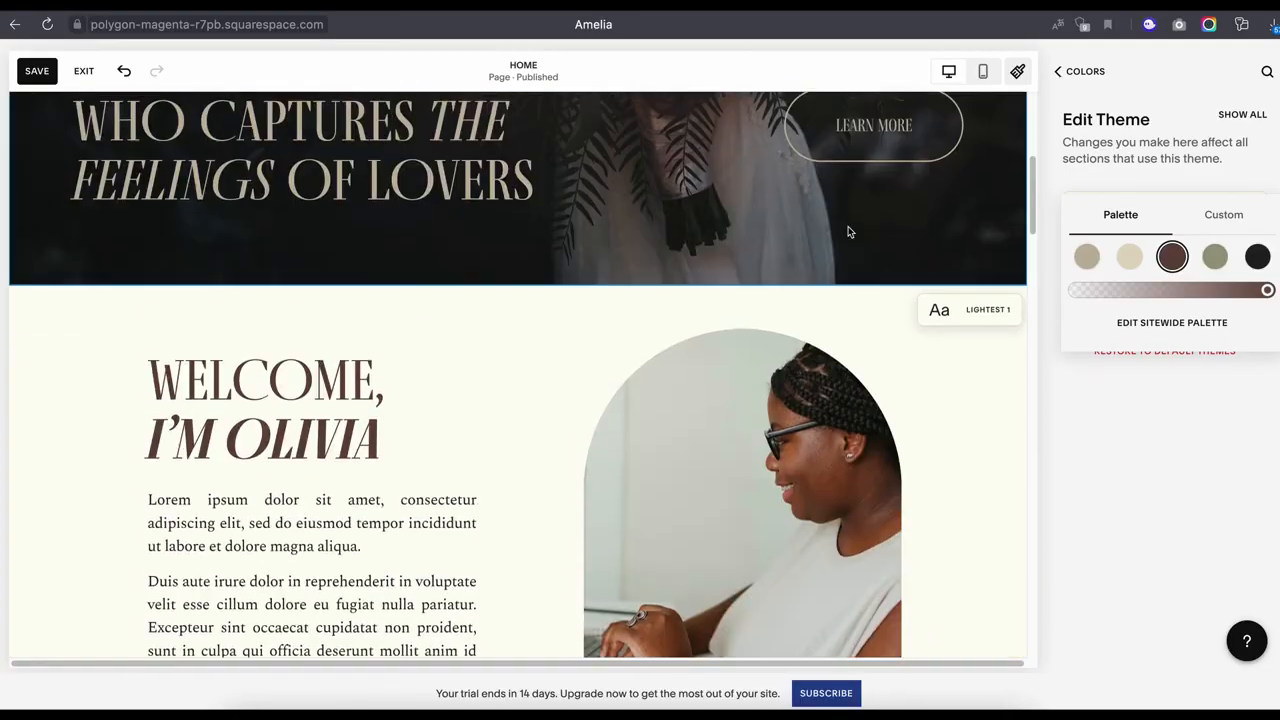
{"action": "scroll", "coordinate": [848, 232], "scroll_direction": "up", "scroll_amount": 5}
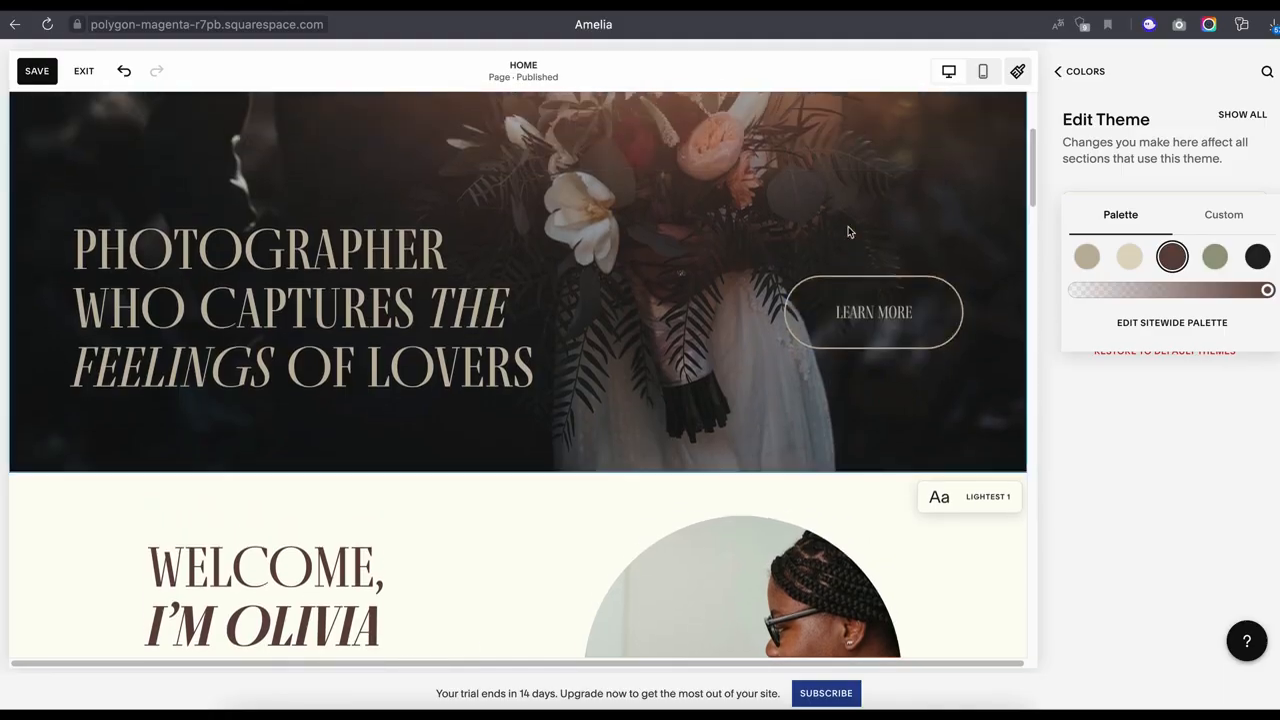
{"action": "scroll", "coordinate": [848, 232], "scroll_direction": "up", "scroll_amount": 2}
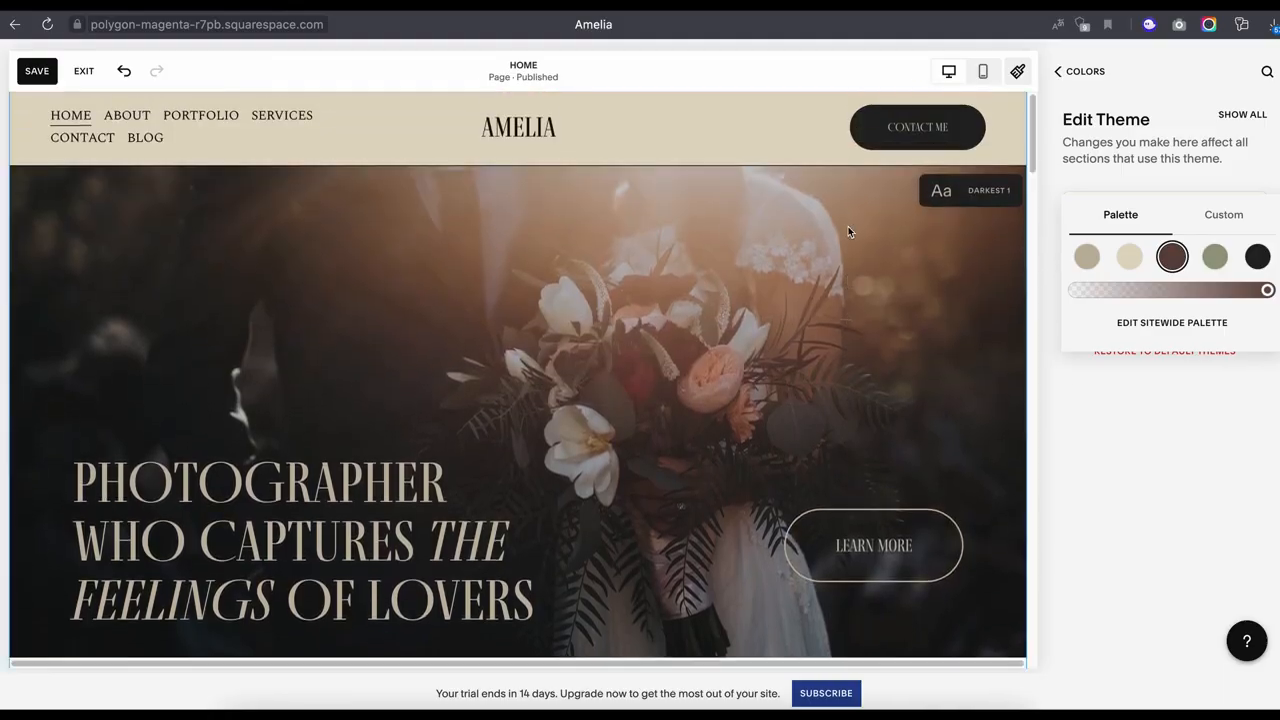
{"action": "scroll", "coordinate": [848, 232], "scroll_direction": "down", "scroll_amount": 2}
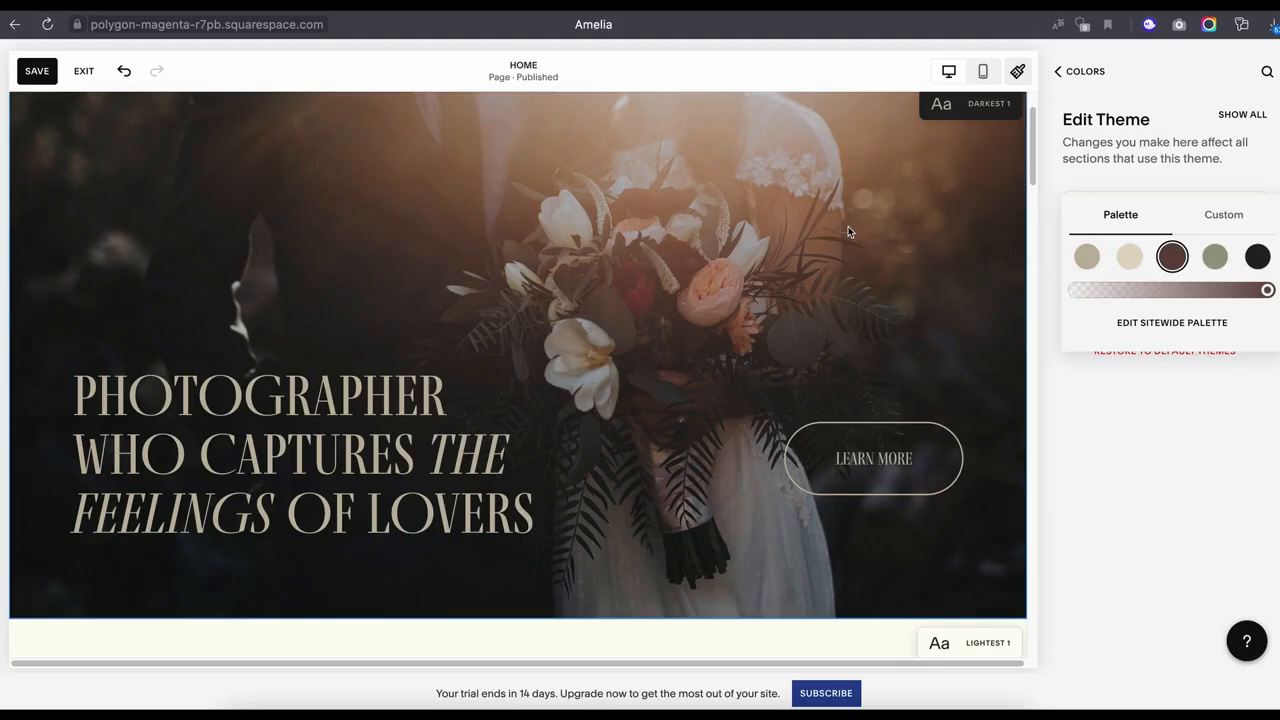
{"action": "scroll", "coordinate": [848, 232], "scroll_direction": "down", "scroll_amount": 1}
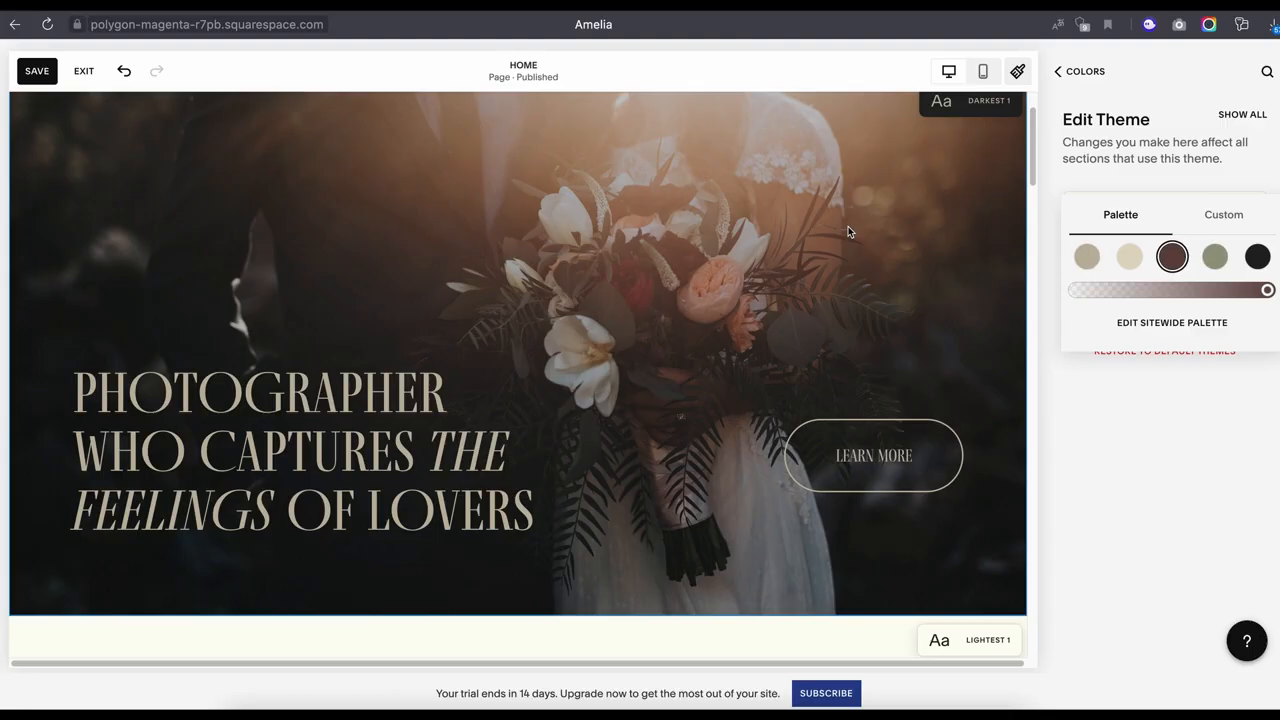
{"action": "scroll", "coordinate": [827, 250], "scroll_direction": "down", "scroll_amount": 2}
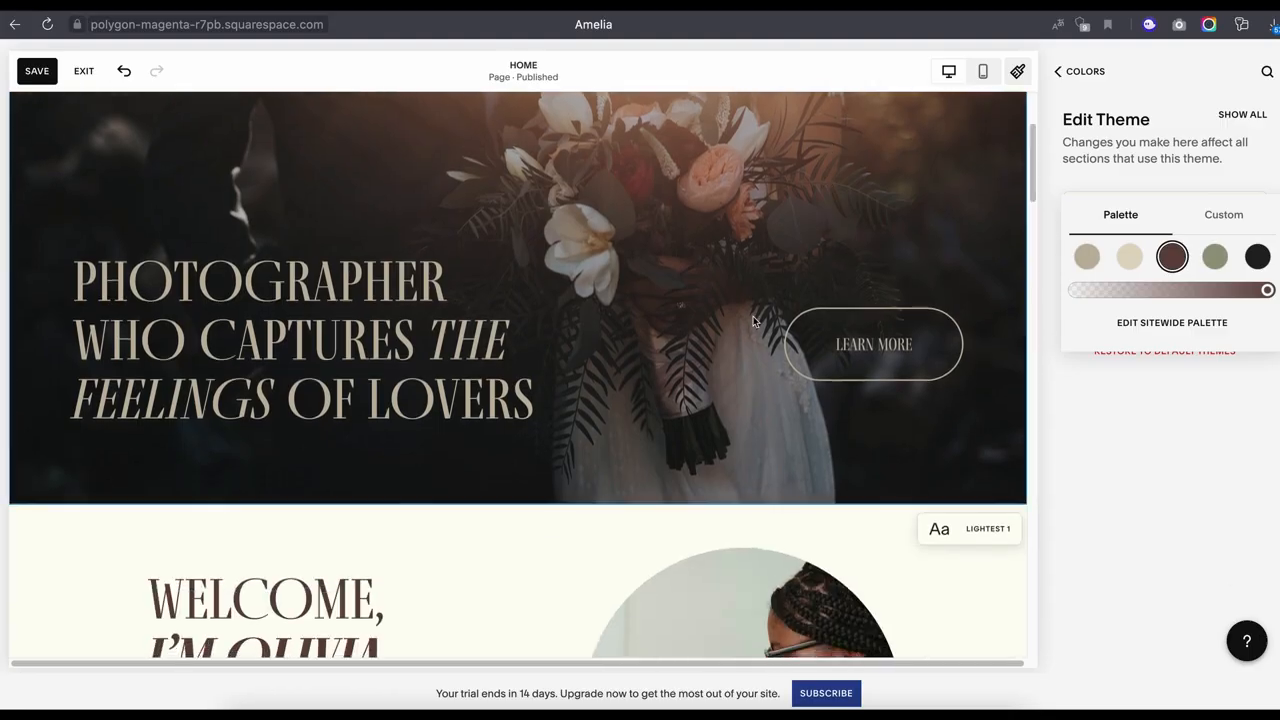
Add the "Subscribe to our newsletter" section with three images from the Forms layouts directly below the hero banner.
{"action": "left_click", "coordinate": [545, 497]}
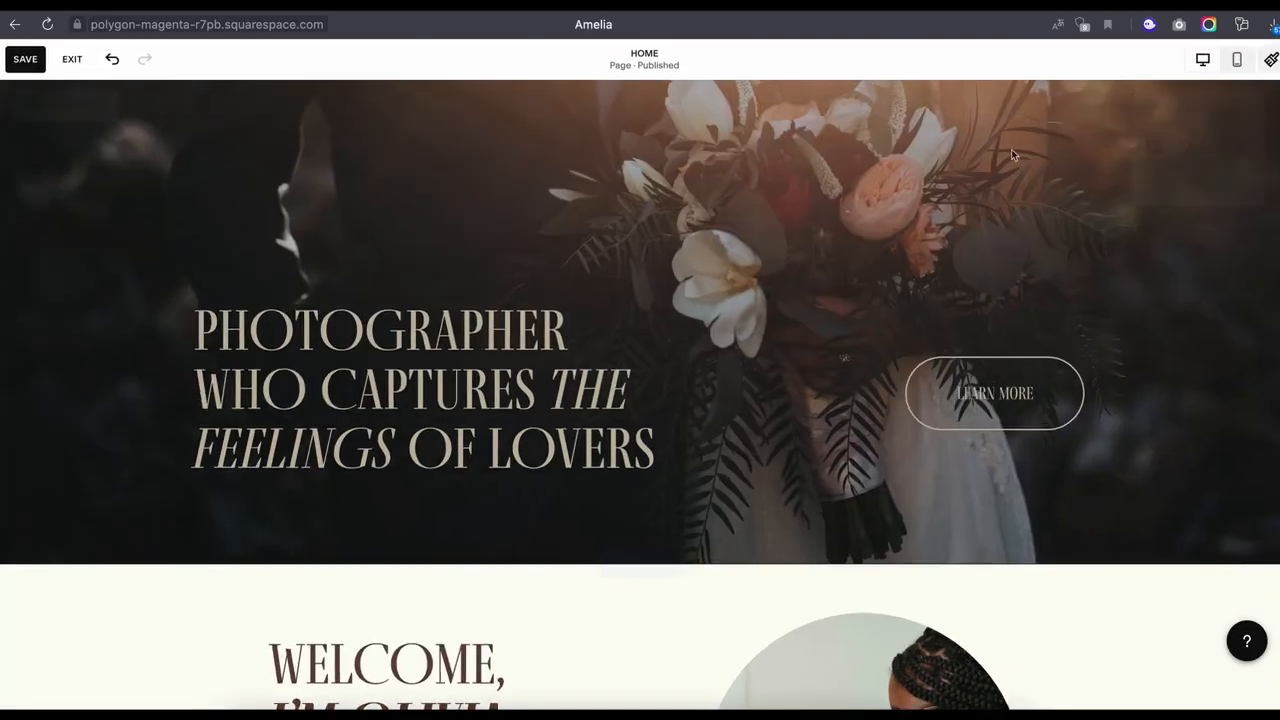
{"action": "left_click", "coordinate": [667, 567]}
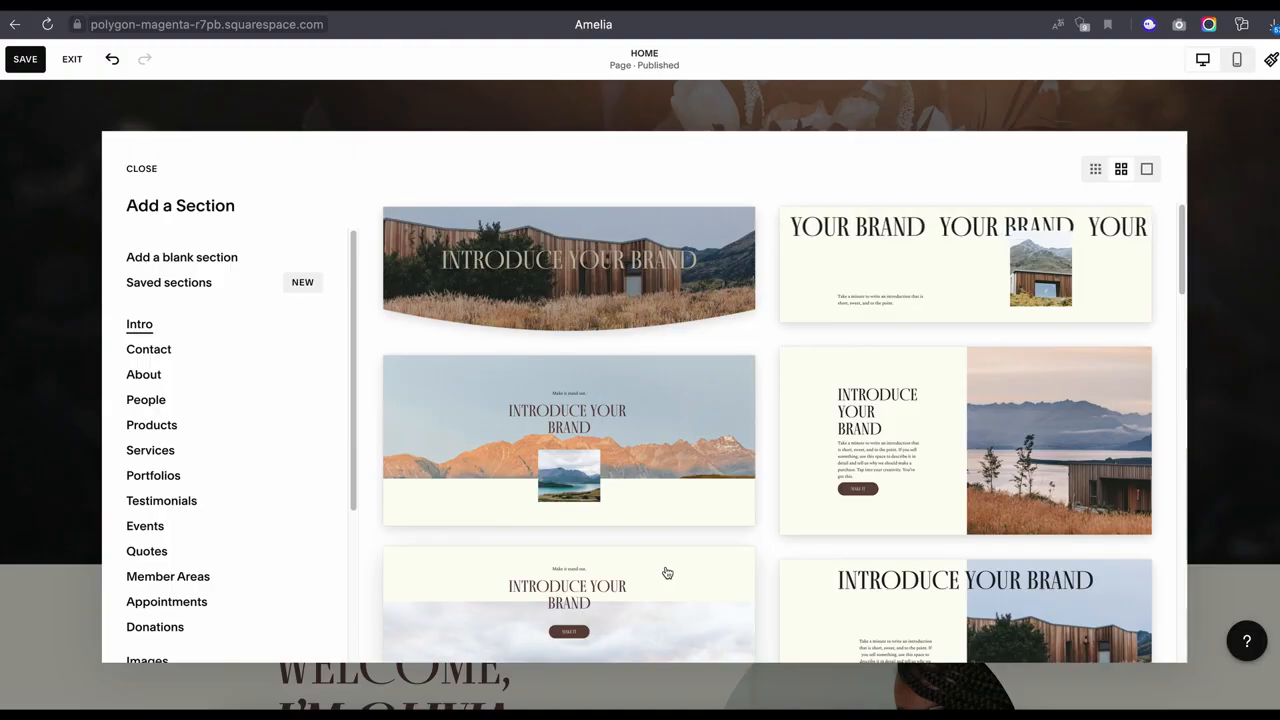
{"action": "scroll", "coordinate": [231, 497], "scroll_direction": "down", "scroll_amount": 5}
{"action": "left_click", "coordinate": [144, 507]}
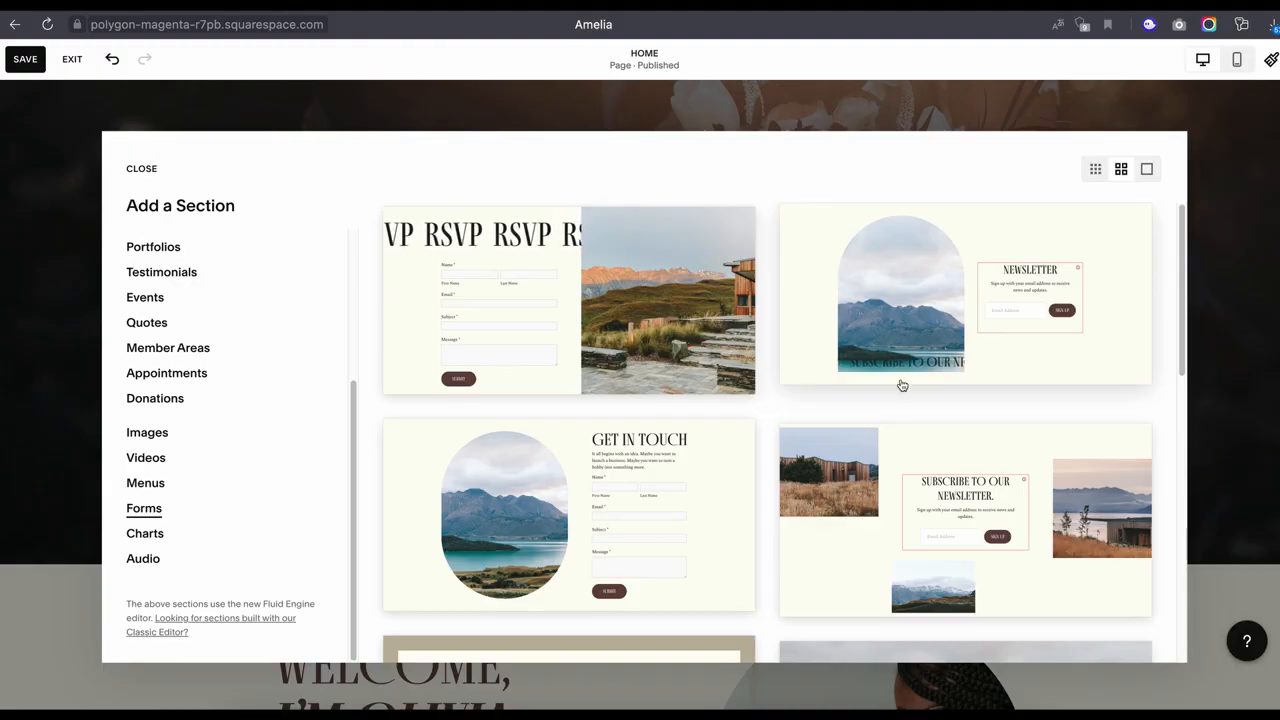
{"action": "scroll", "coordinate": [1002, 409], "scroll_direction": "down", "scroll_amount": 1}
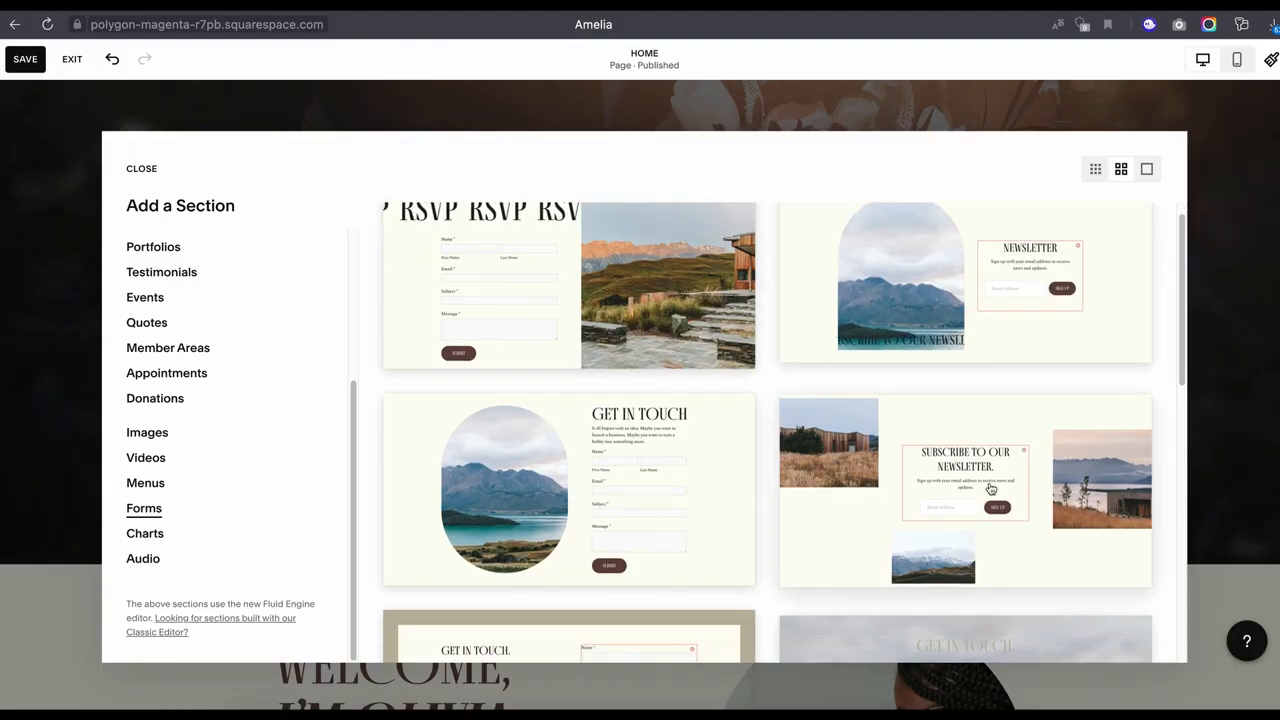
{"action": "left_click", "coordinate": [990, 488]}
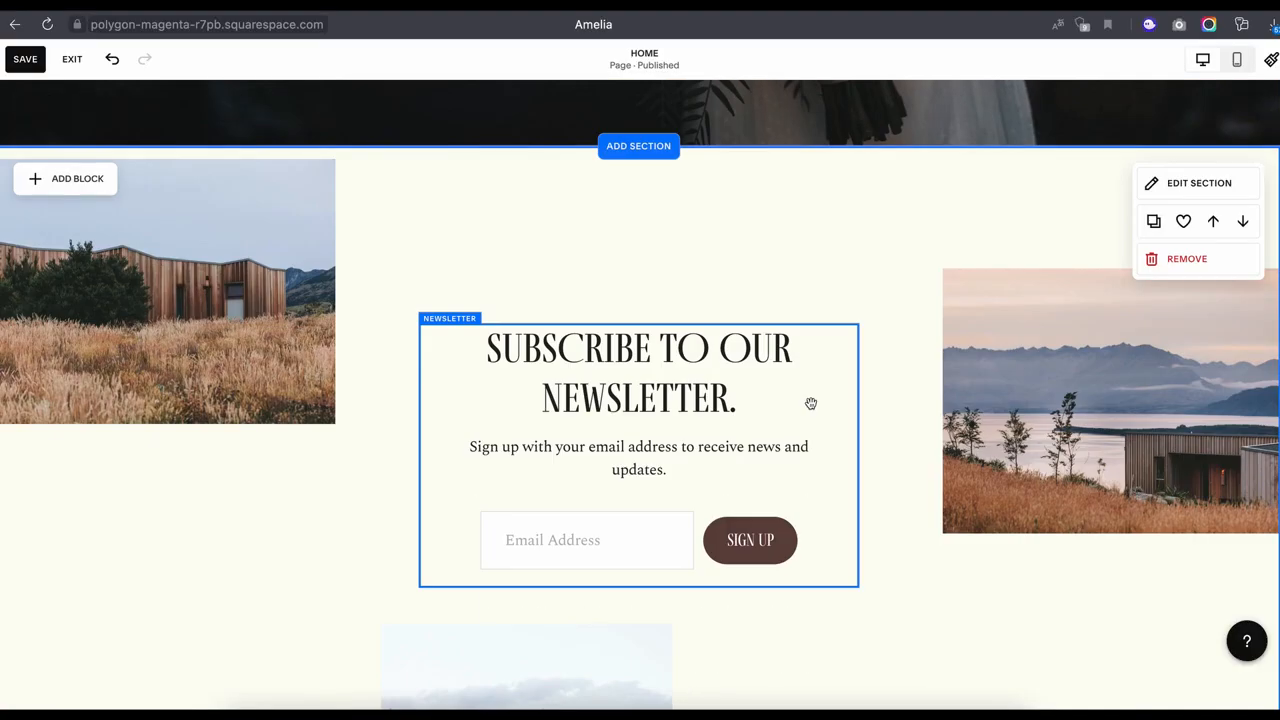
Try requiring a name field in the newsletter block's content settings and switch the requirement back off.
{"action": "left_click", "coordinate": [757, 395]}
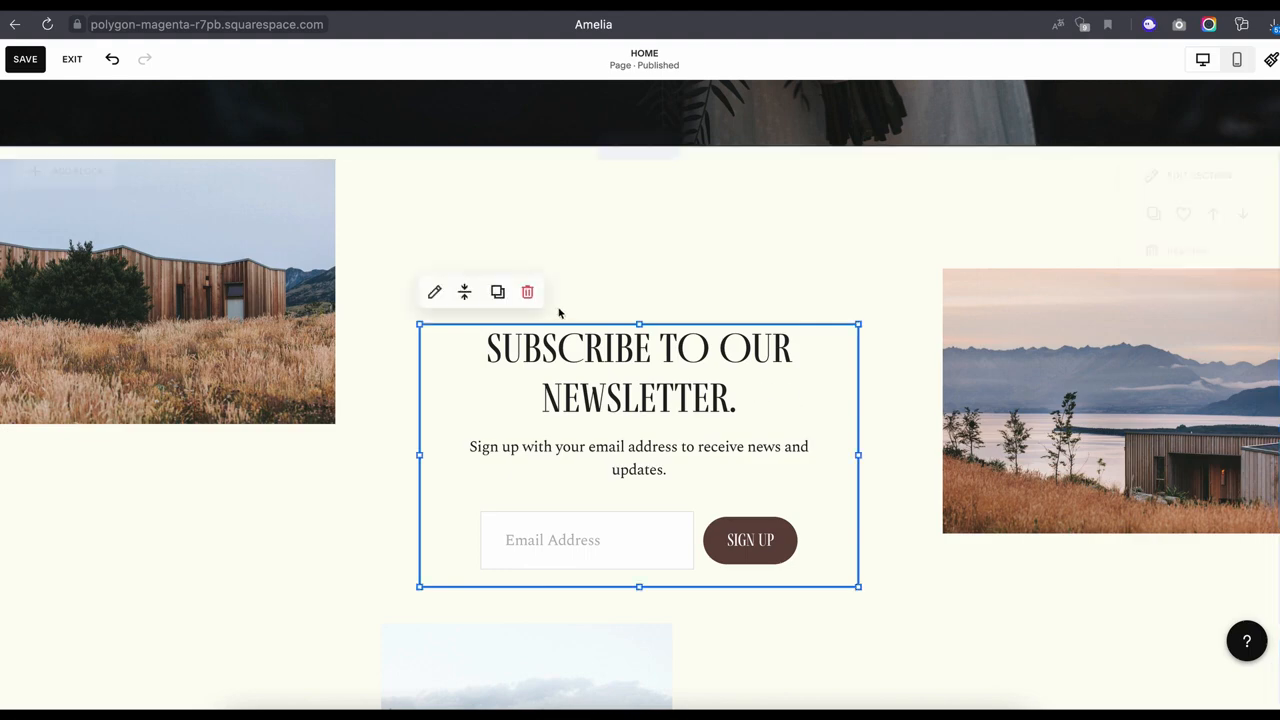
{"action": "left_click", "coordinate": [434, 291]}
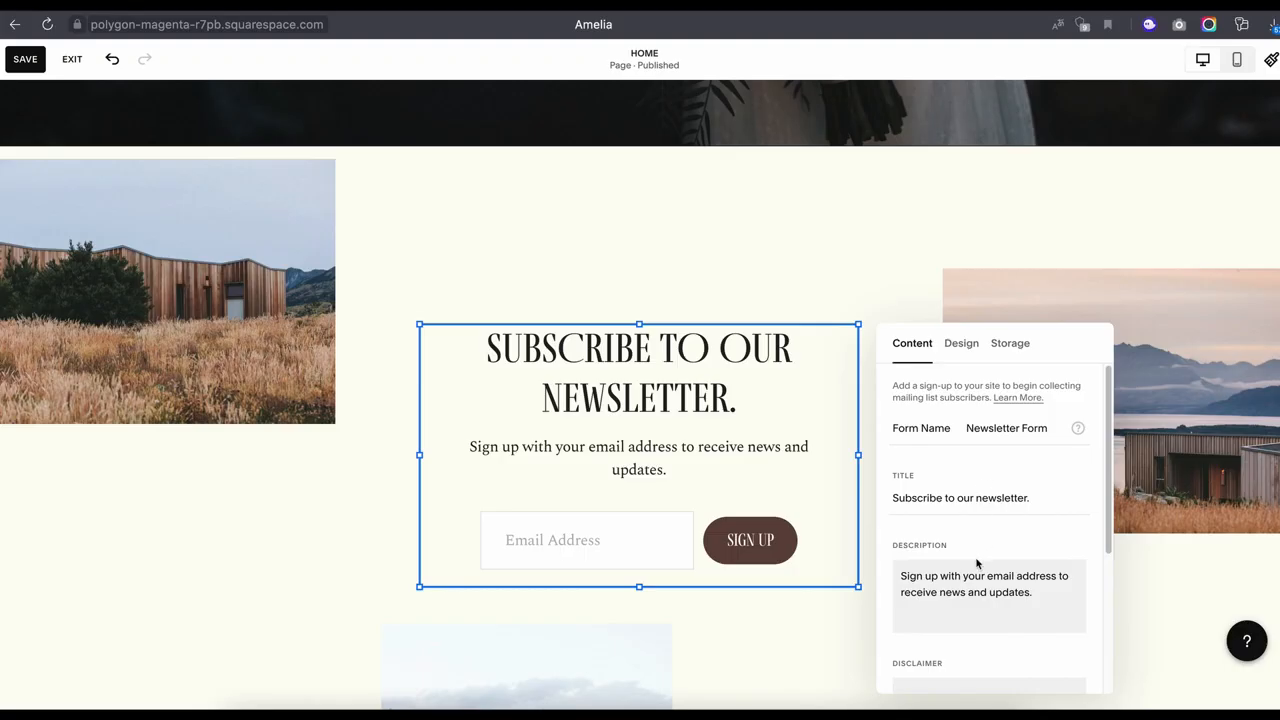
{"action": "scroll", "coordinate": [977, 566], "scroll_direction": "down", "scroll_amount": 5}
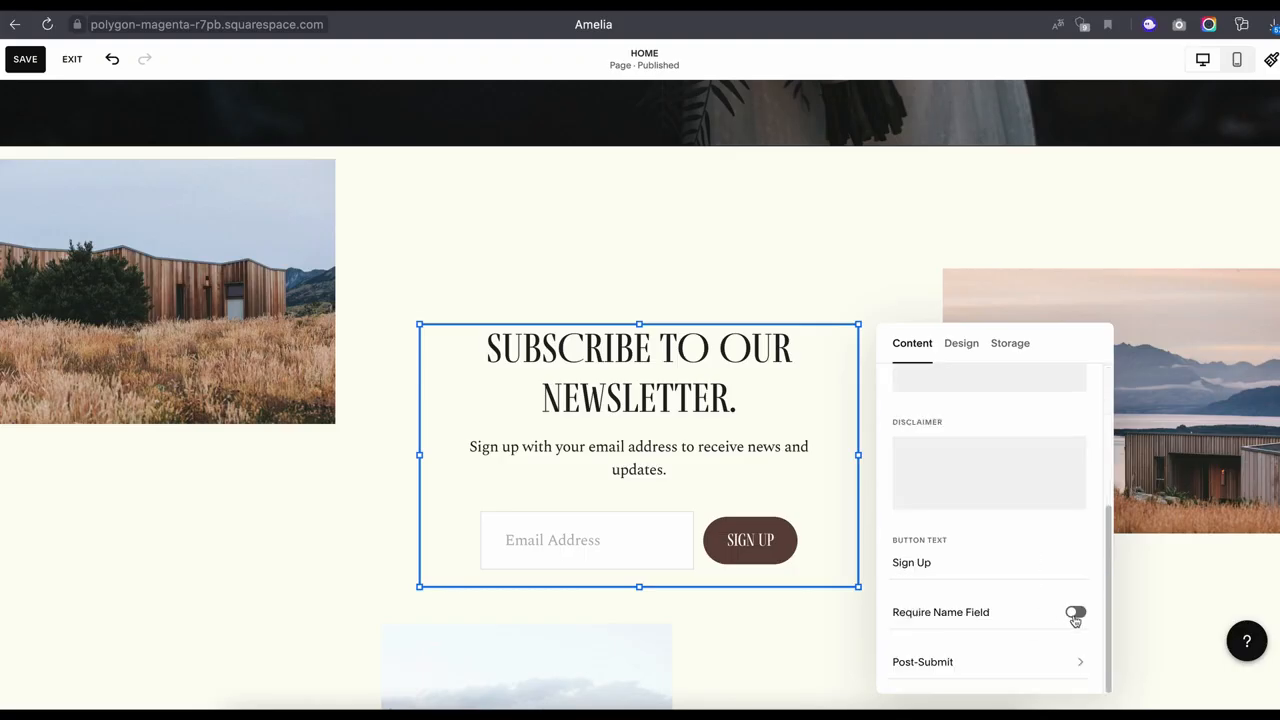
{"action": "left_click", "coordinate": [1076, 615]}
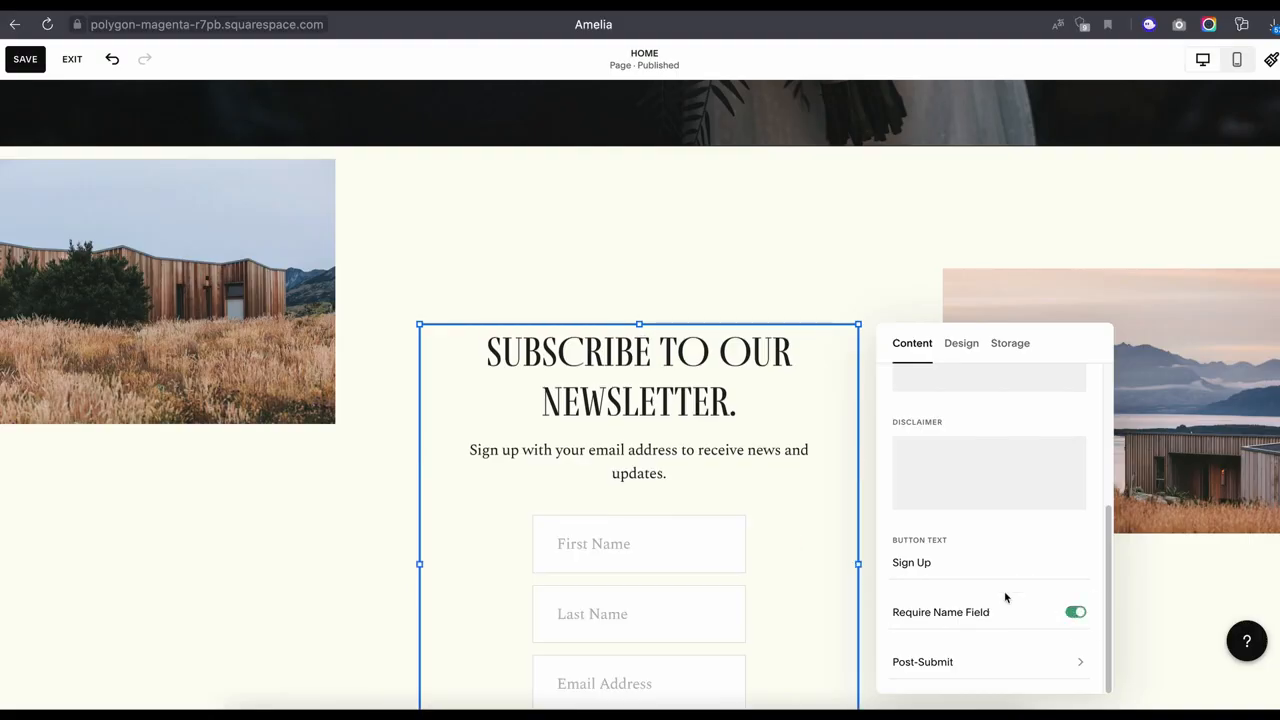
{"action": "scroll", "coordinate": [757, 475], "scroll_direction": "down", "scroll_amount": 2}
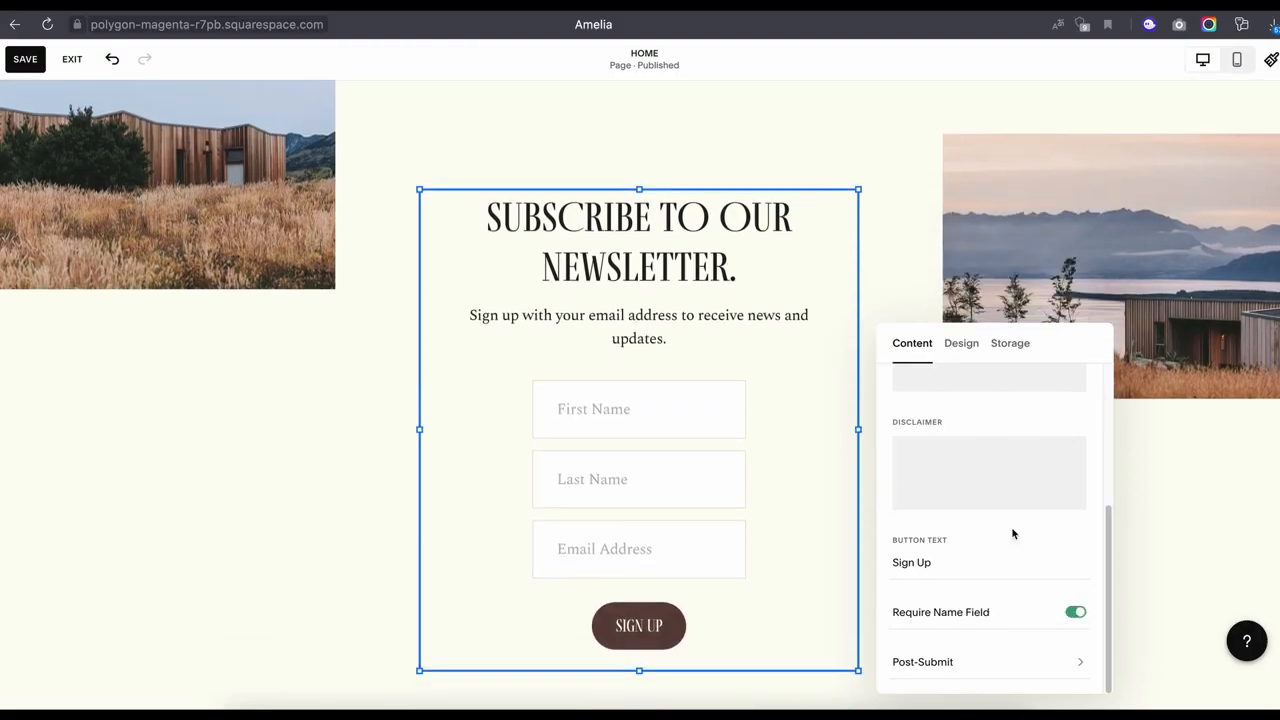
{"action": "left_click", "coordinate": [1070, 614]}
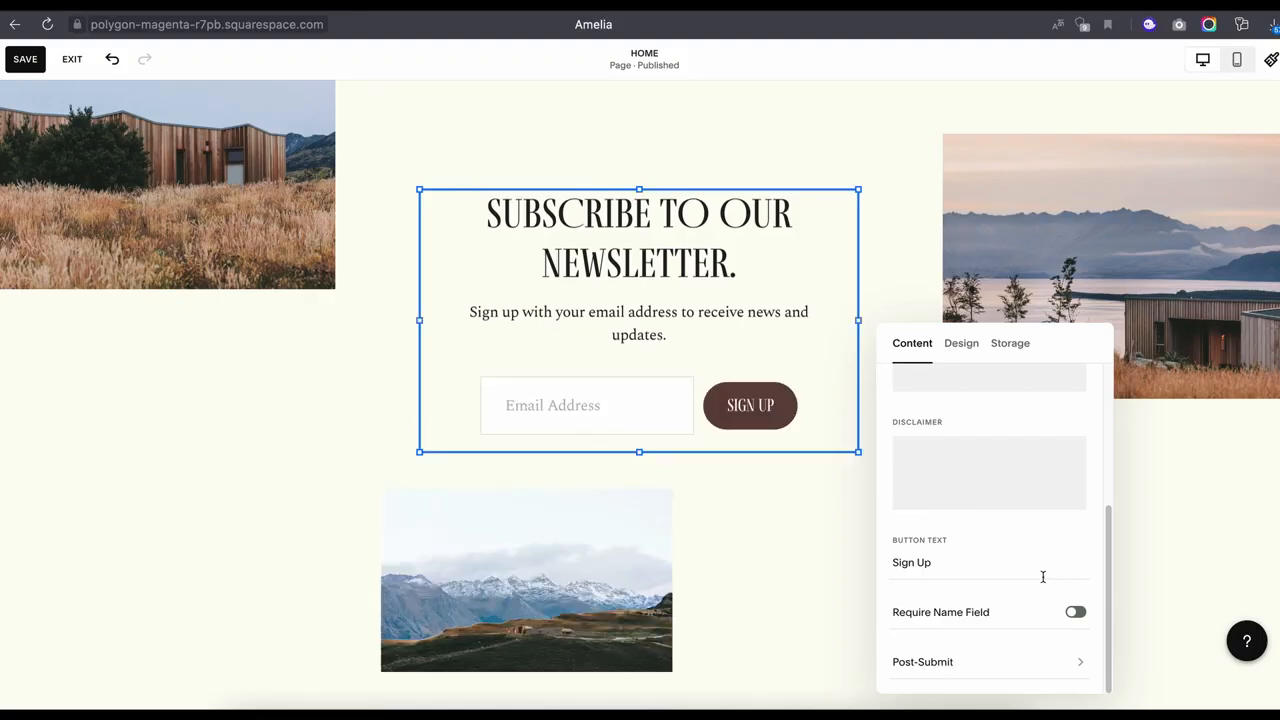
Examine the newsletter block's storage settings, including its other storage options.
{"action": "left_click", "coordinate": [1026, 351]}
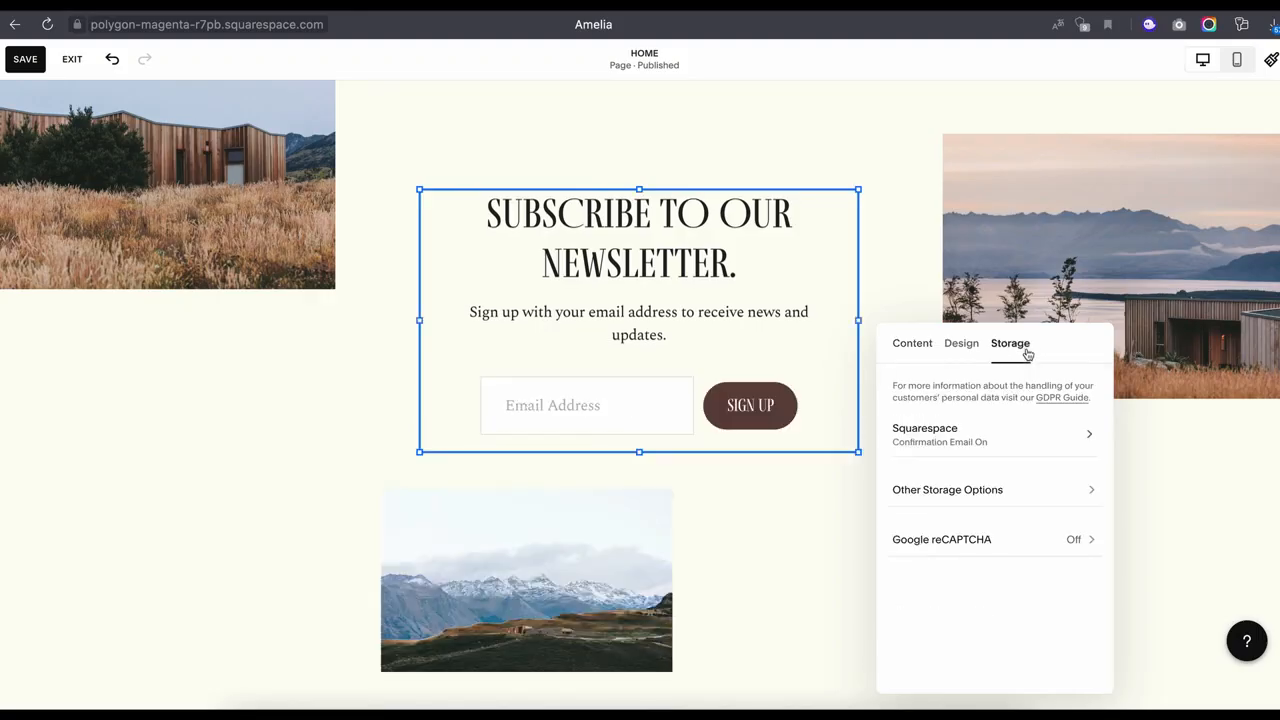
{"action": "left_click", "coordinate": [991, 490]}
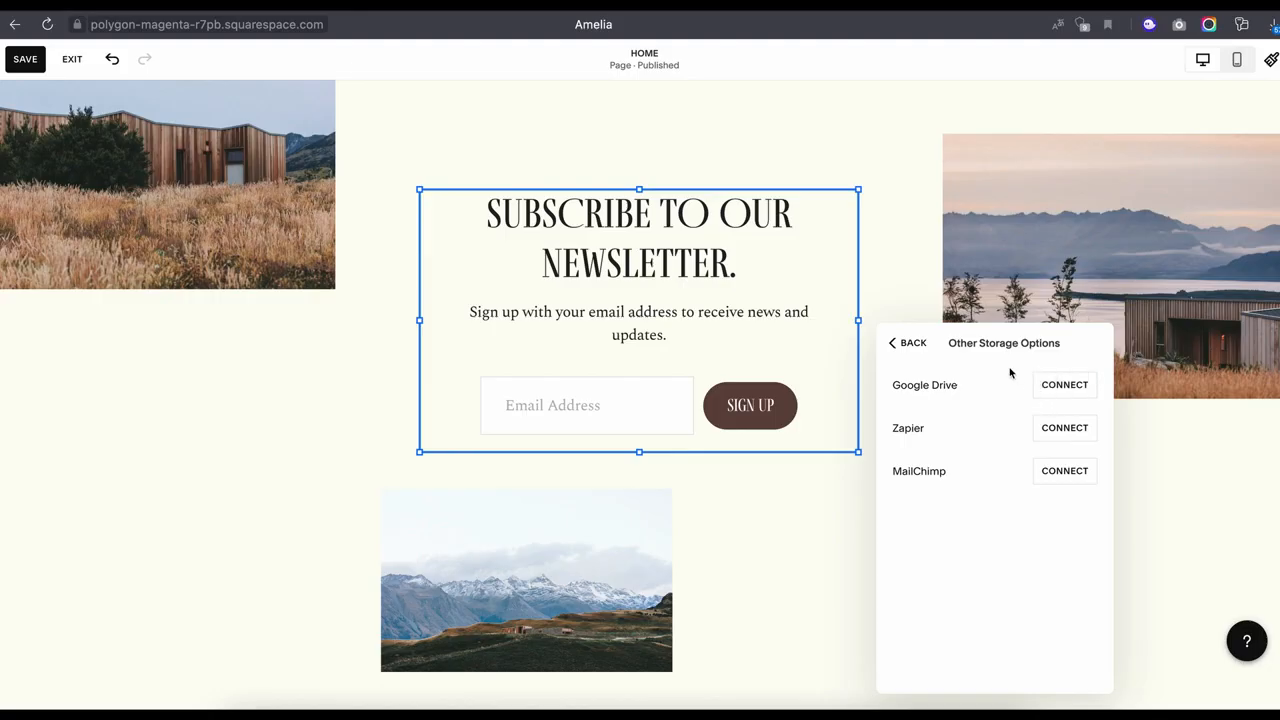
{"action": "left_click", "coordinate": [910, 343]}
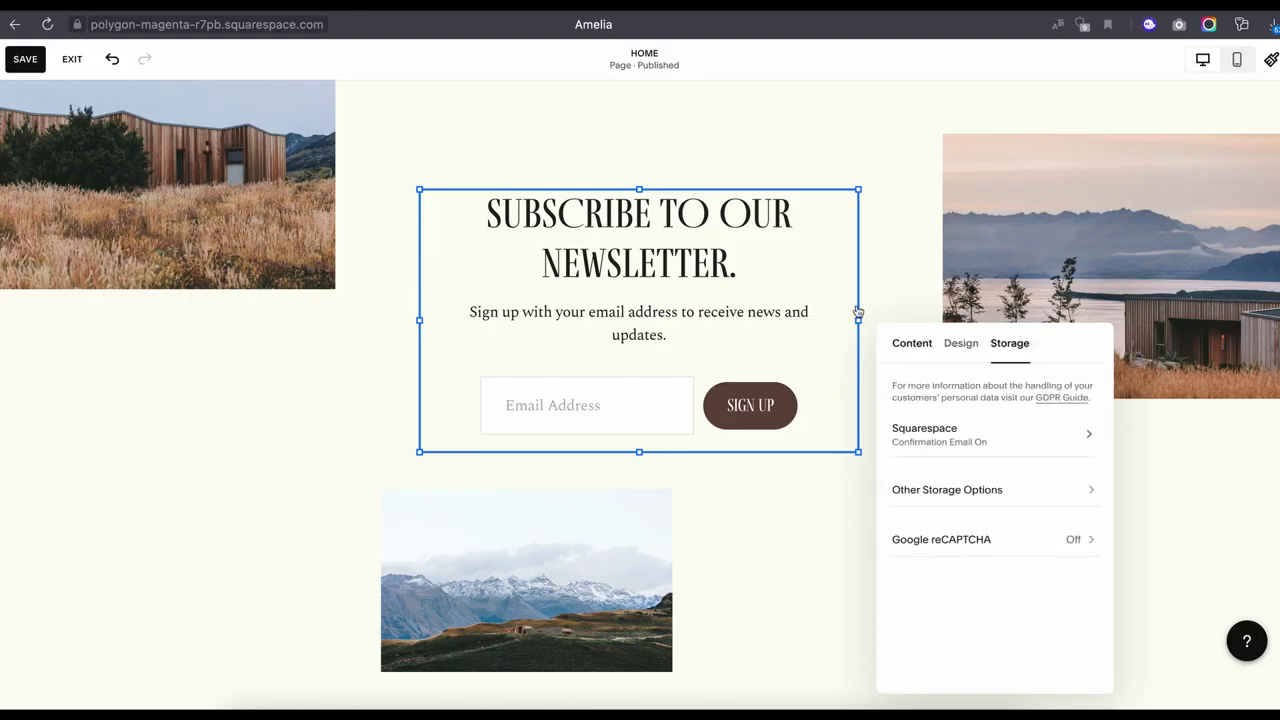
Save the home page and exit the editor to the site's main menu.
{"action": "left_click", "coordinate": [25, 62]}
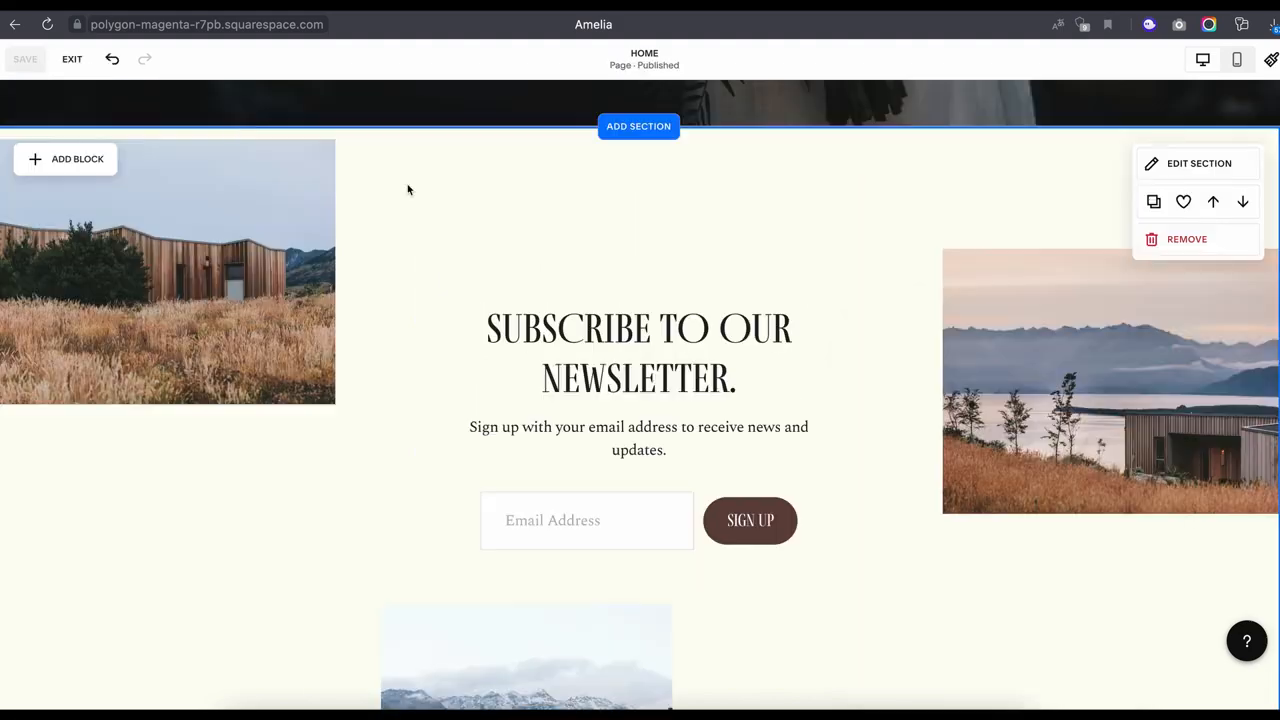
{"action": "left_click", "coordinate": [72, 60]}
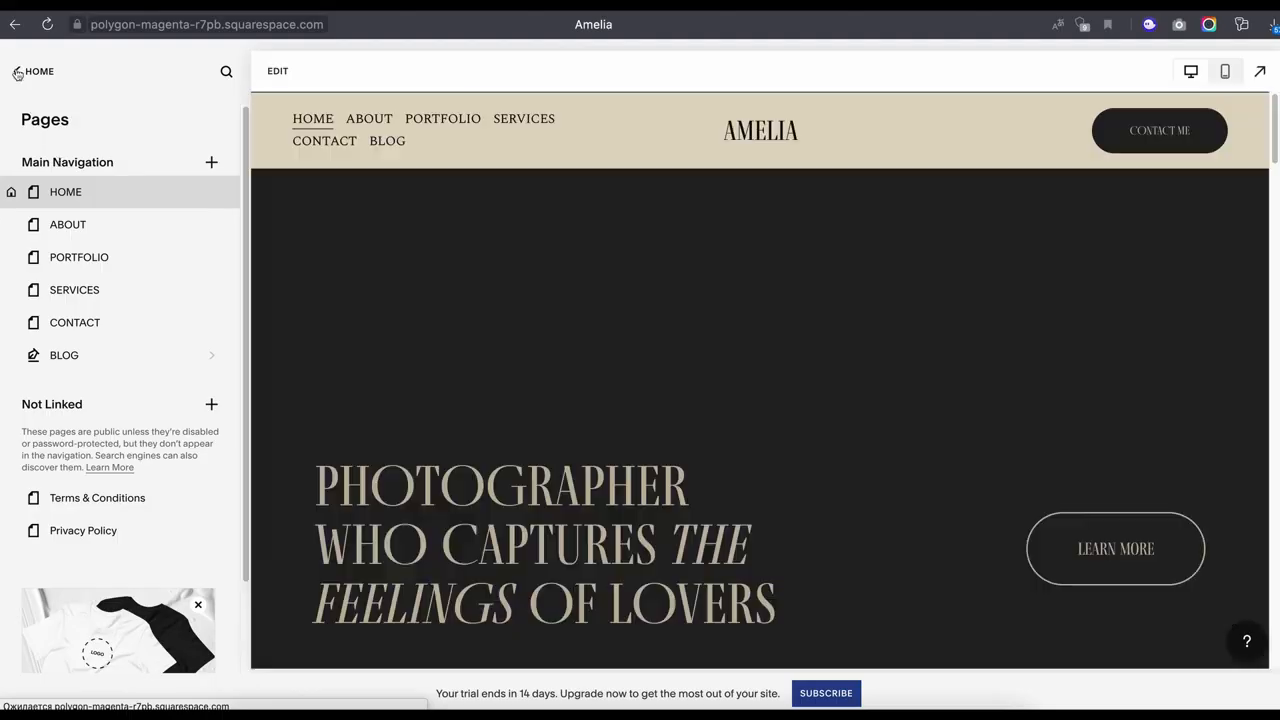
{"action": "left_click", "coordinate": [36, 71]}
Examine the Email Campaigns overview in the site's marketing area and return to the main menu.
{"action": "left_click", "coordinate": [80, 257]}
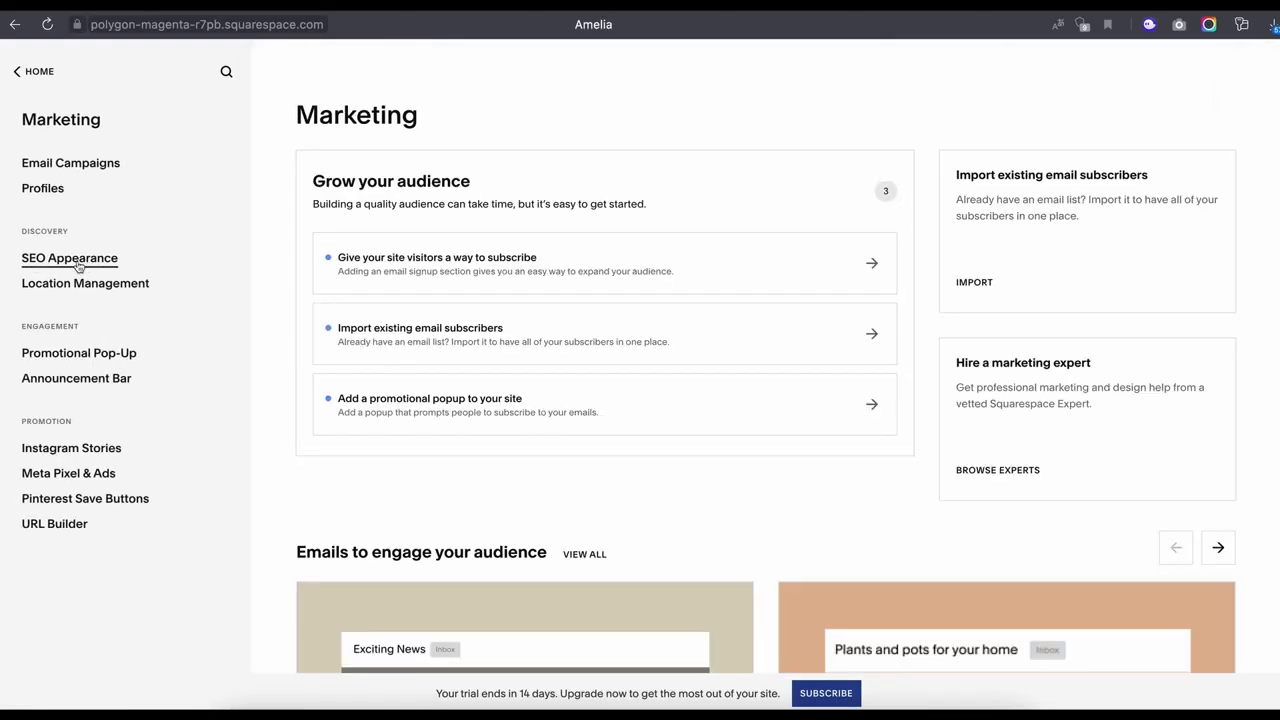
{"action": "left_click", "coordinate": [90, 165]}
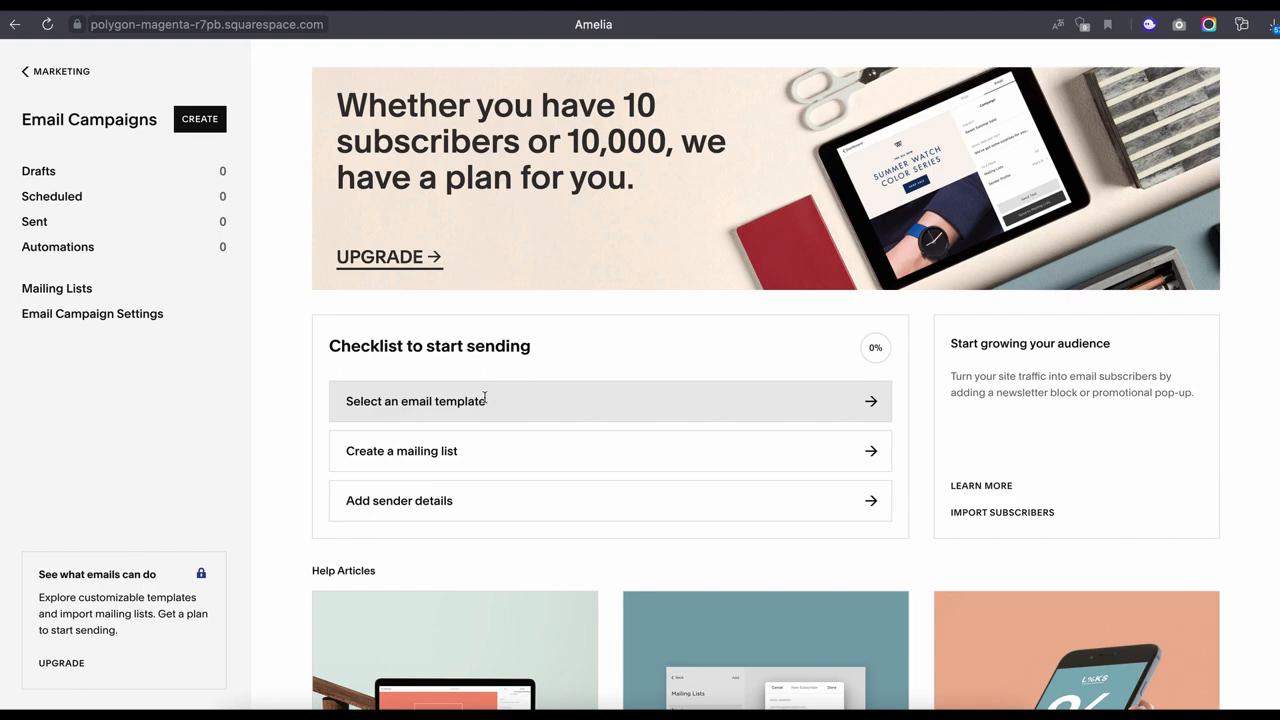
{"action": "left_click", "coordinate": [40, 75]}
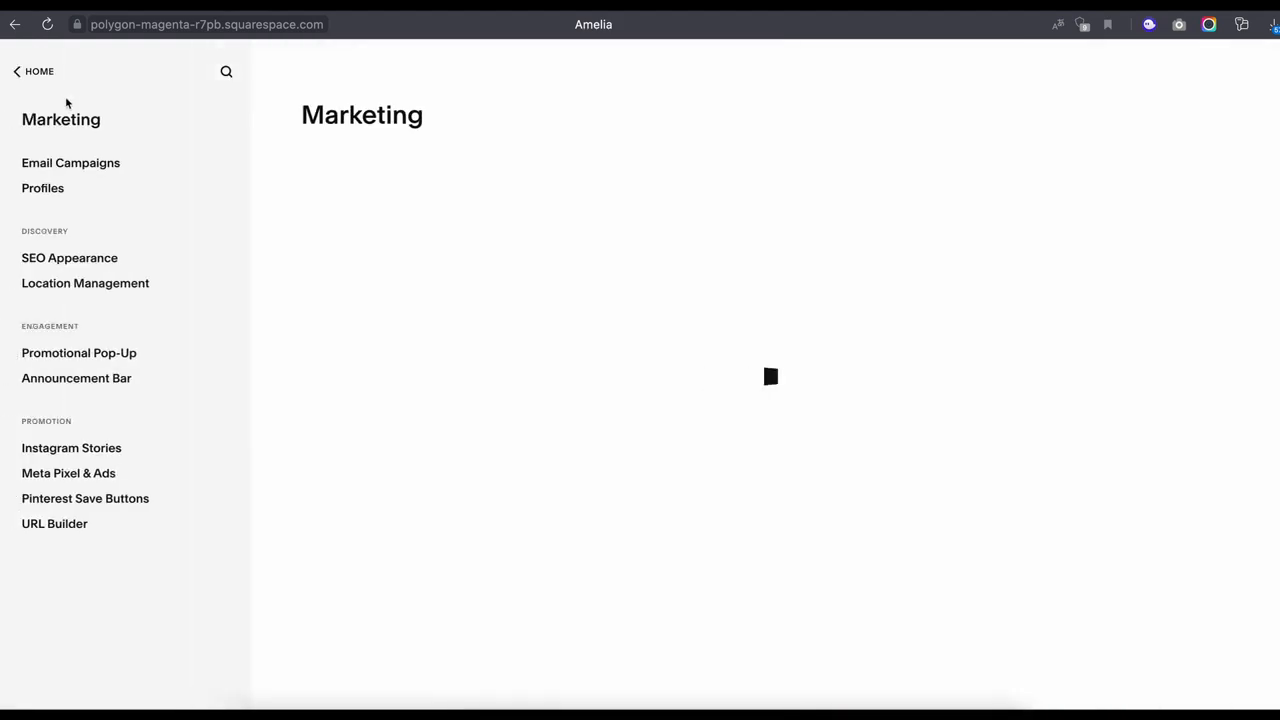
{"action": "left_click", "coordinate": [40, 74]}
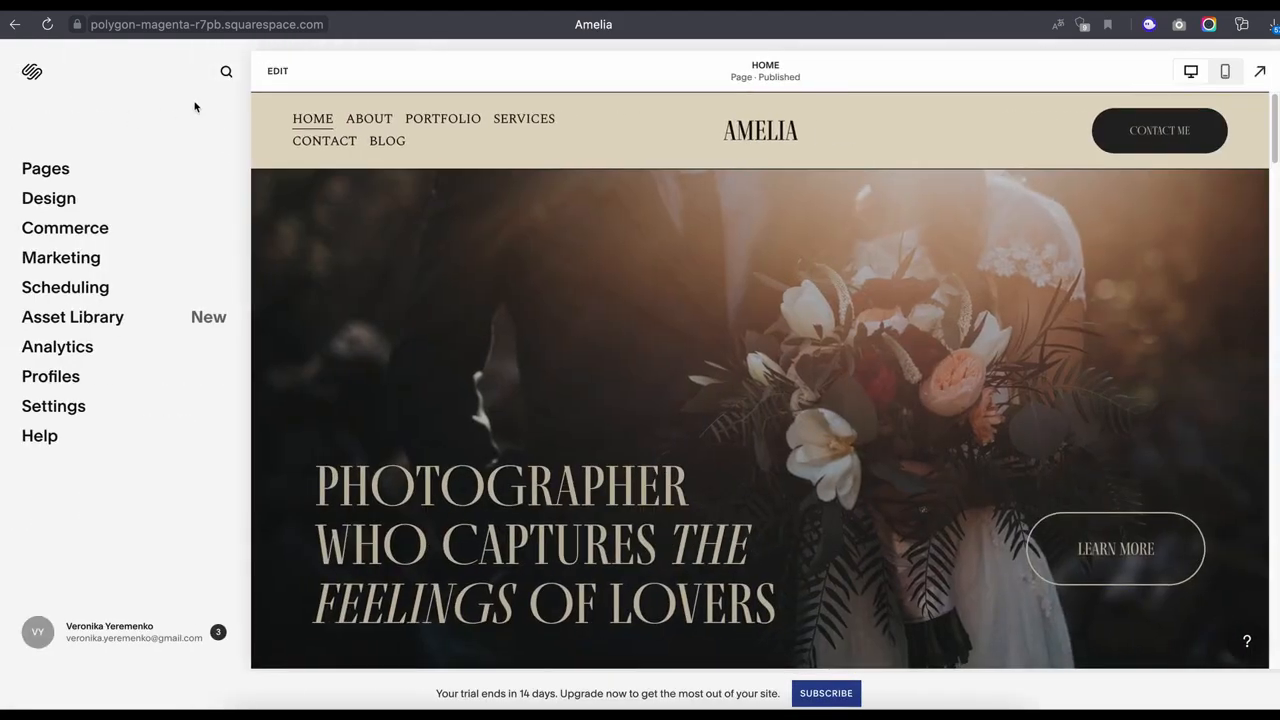
Reopen the home page for editing and add a Checkbox field to the "Let's Connect" contact form.
{"action": "left_click", "coordinate": [277, 72]}
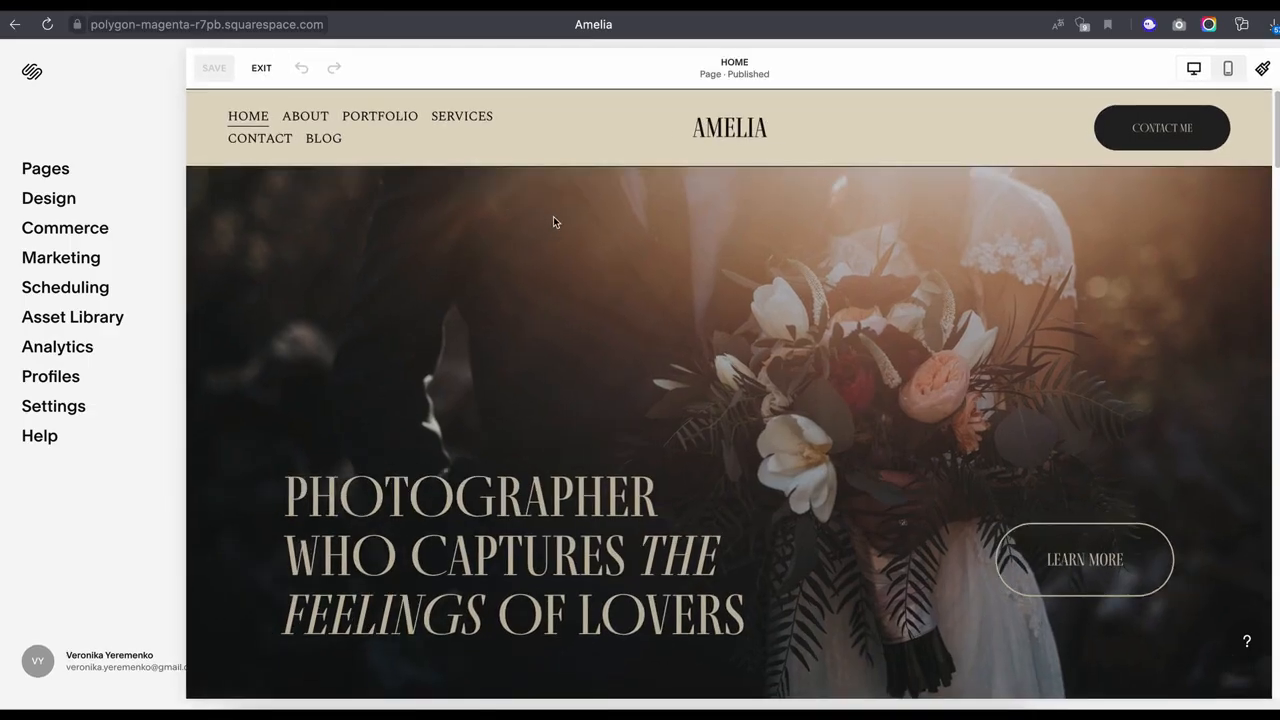
{"action": "scroll", "coordinate": [523, 229], "scroll_direction": "down", "scroll_amount": 10}
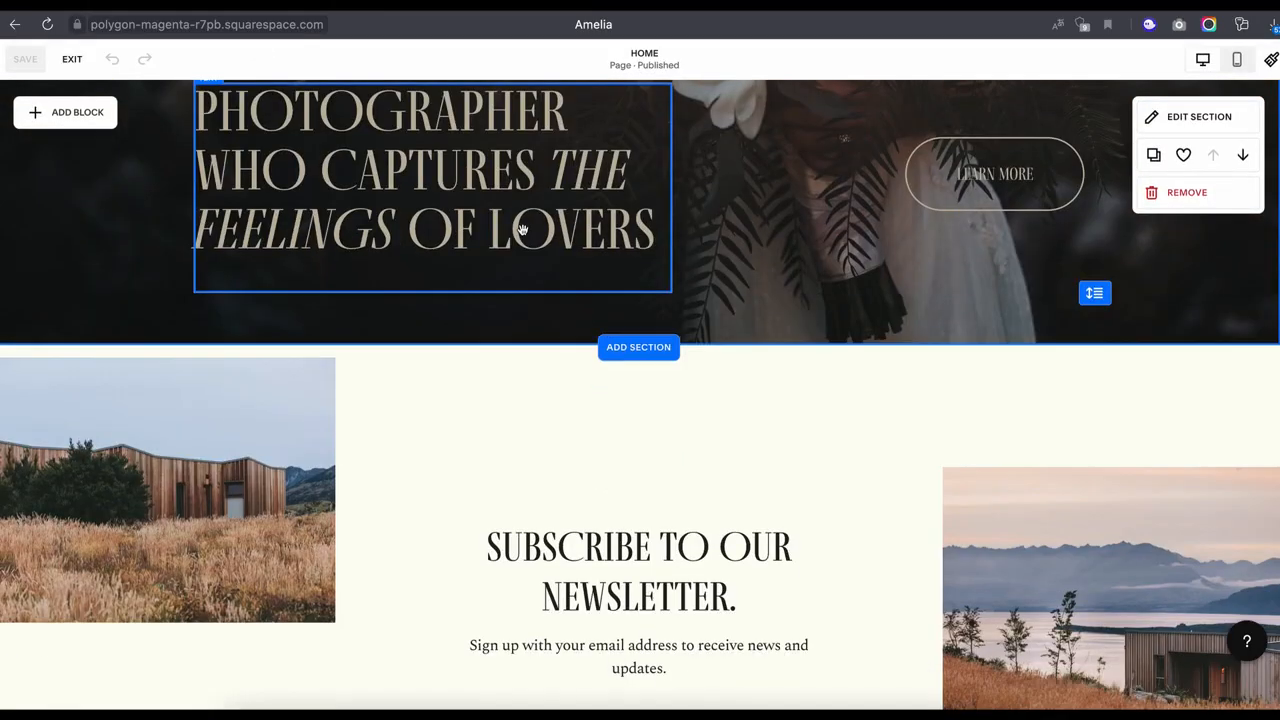
{"action": "scroll", "coordinate": [522, 229], "scroll_direction": "down", "scroll_amount": 20}
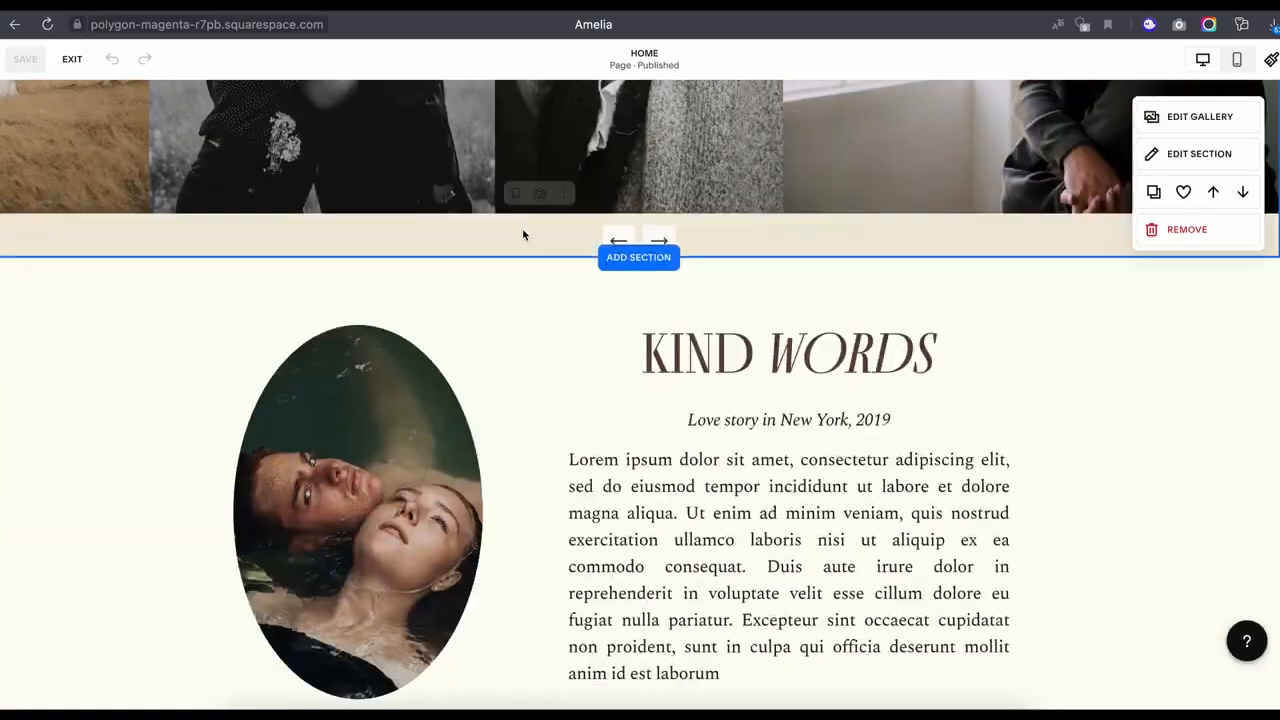
{"action": "scroll", "coordinate": [522, 229], "scroll_direction": "down", "scroll_amount": 5}
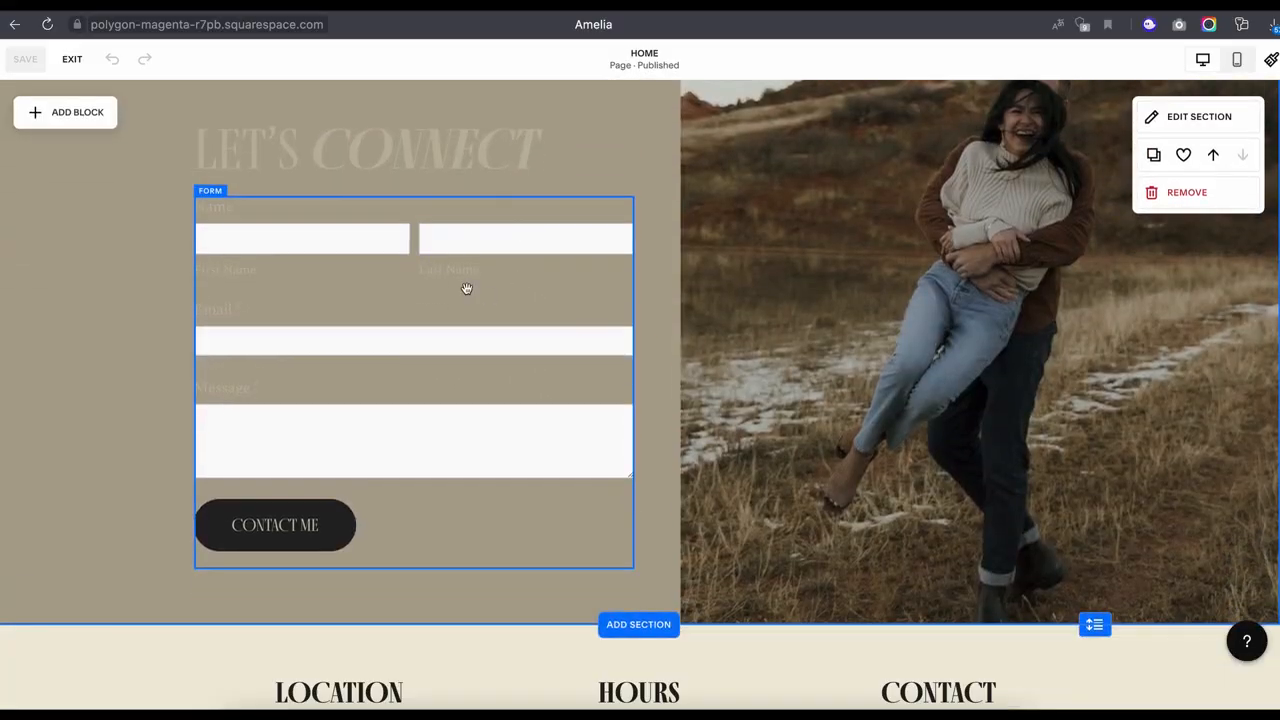
{"action": "left_click", "coordinate": [466, 288]}
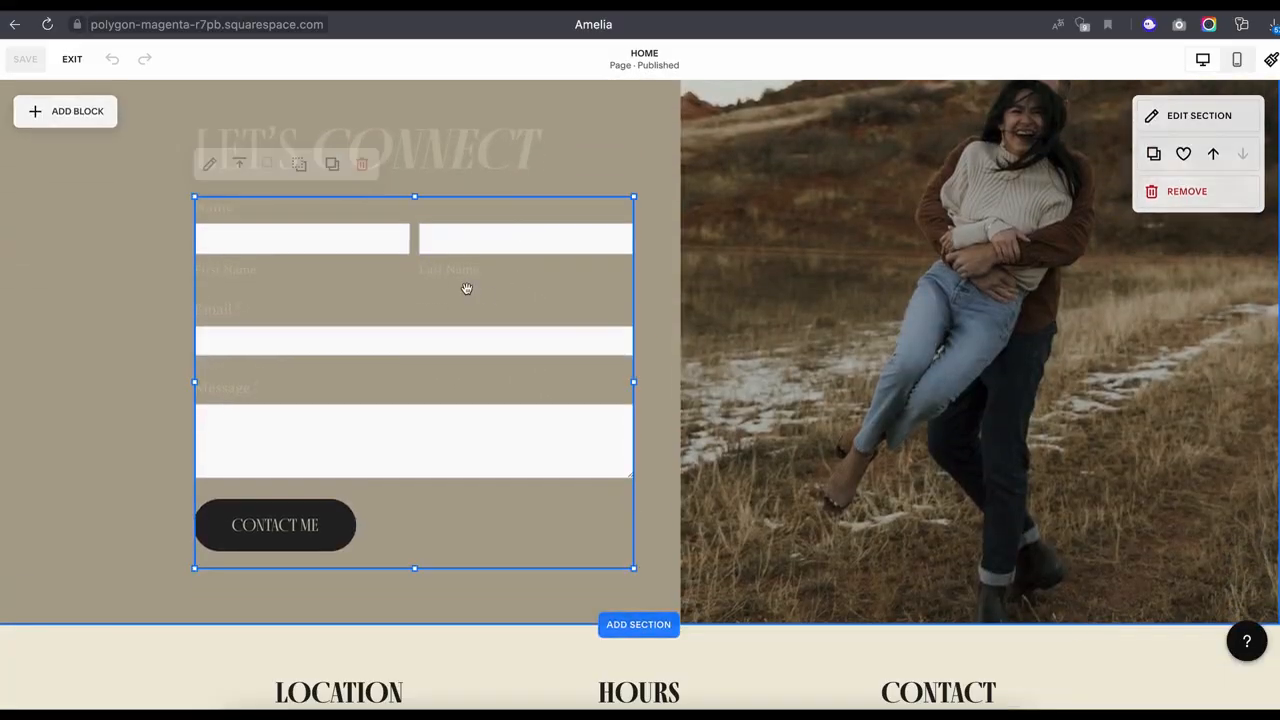
{"action": "left_click", "coordinate": [210, 171]}
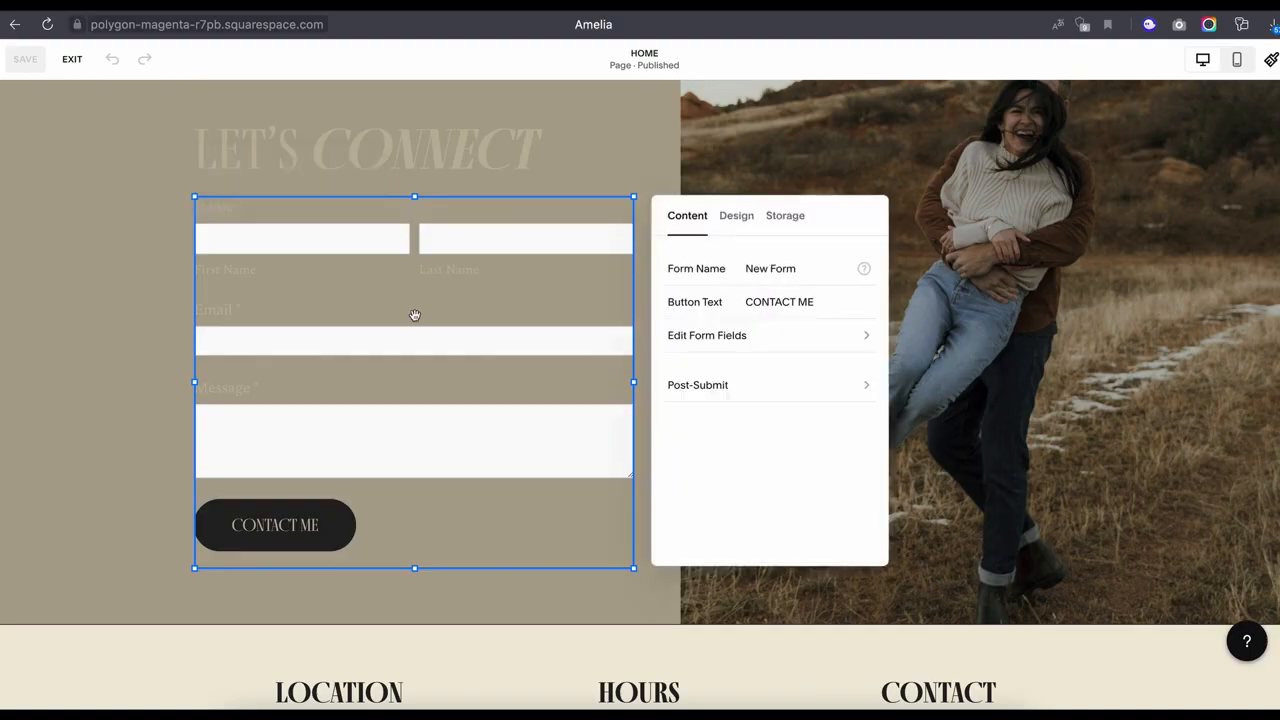
{"action": "left_click", "coordinate": [751, 337]}
{"action": "left_click", "coordinate": [761, 361]}
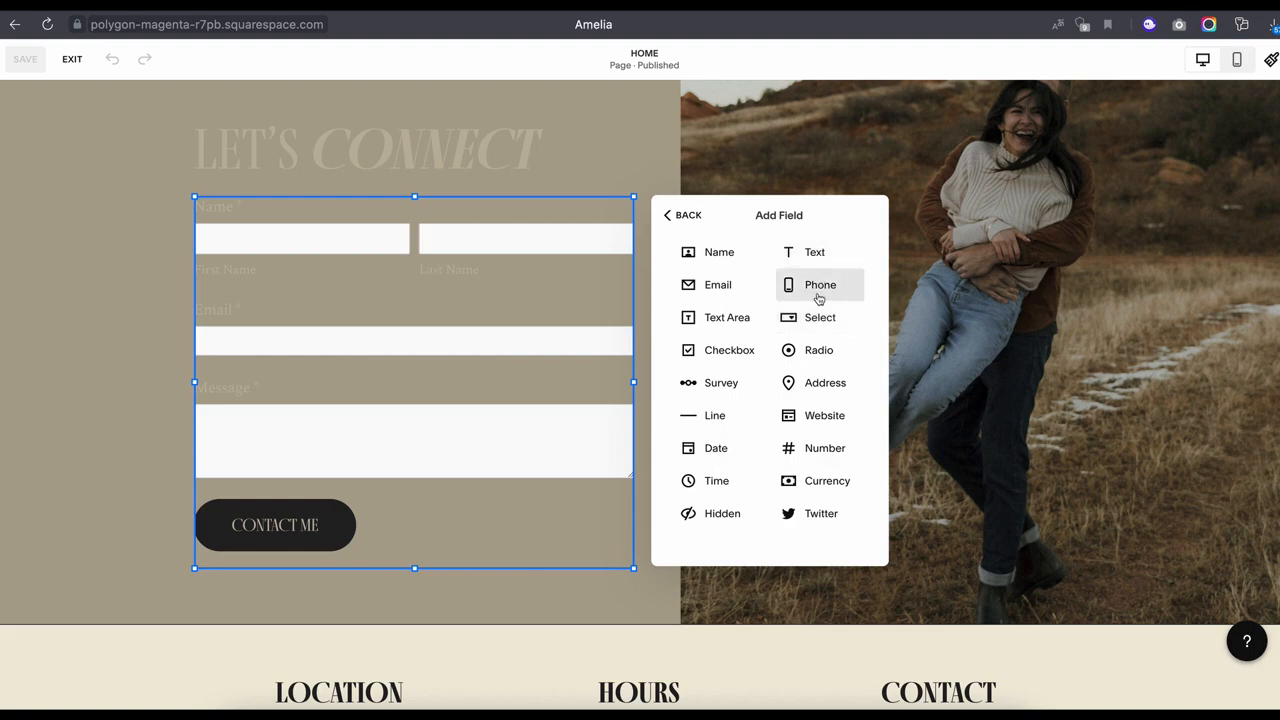
{"action": "left_click", "coordinate": [768, 352]}
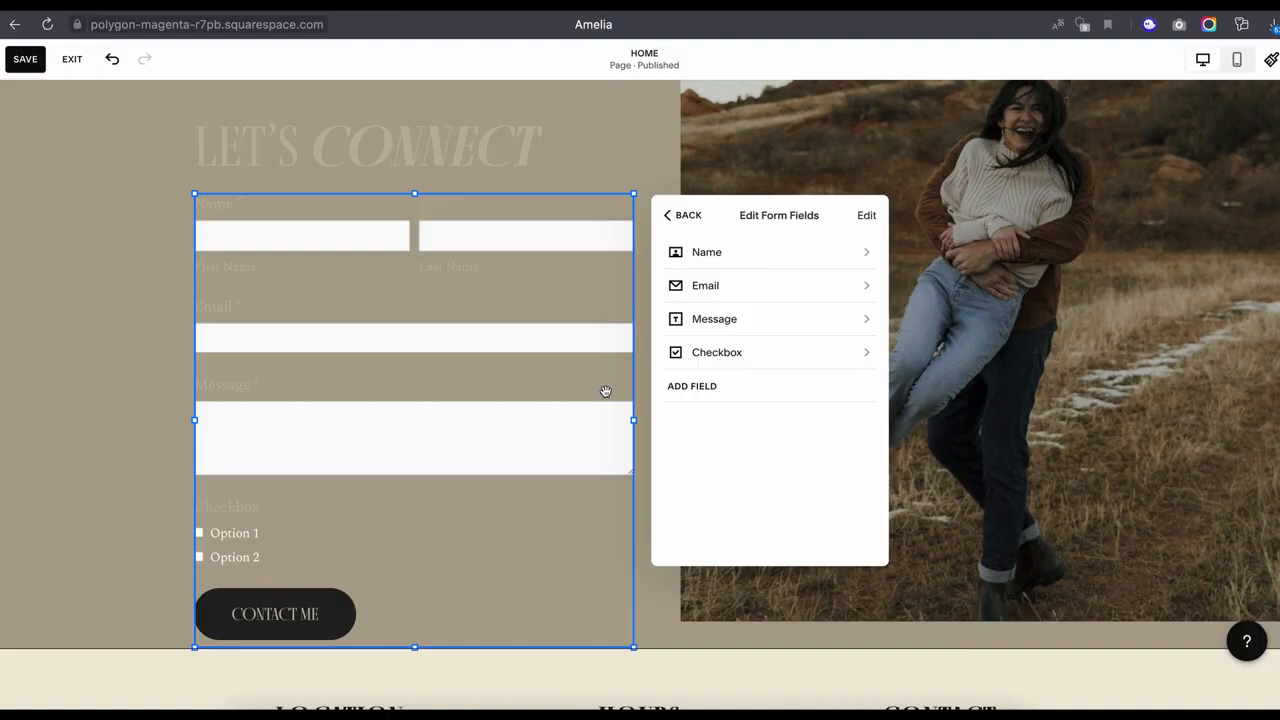
Examine the storage settings of the "Let's Connect" contact form, including its connection options.
{"action": "left_click", "coordinate": [711, 220]}
{"action": "left_click", "coordinate": [786, 226]}
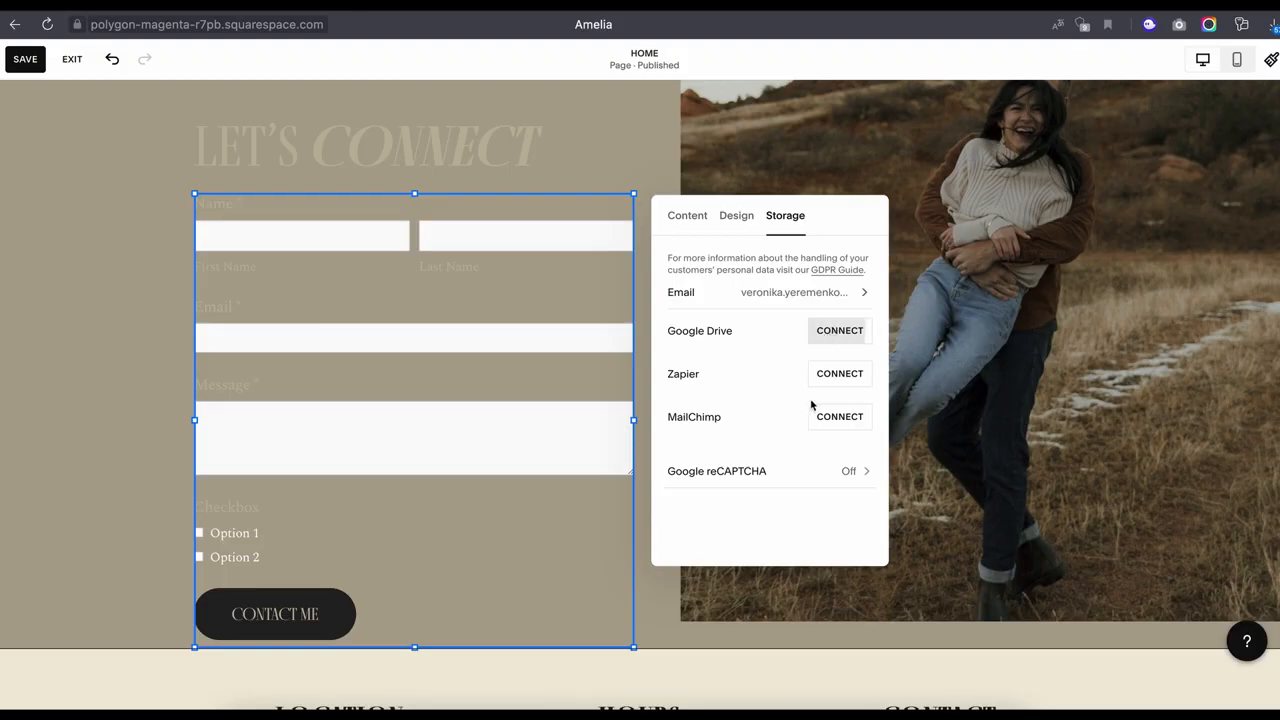
{"action": "scroll", "coordinate": [632, 440], "scroll_direction": "down", "scroll_amount": 5}
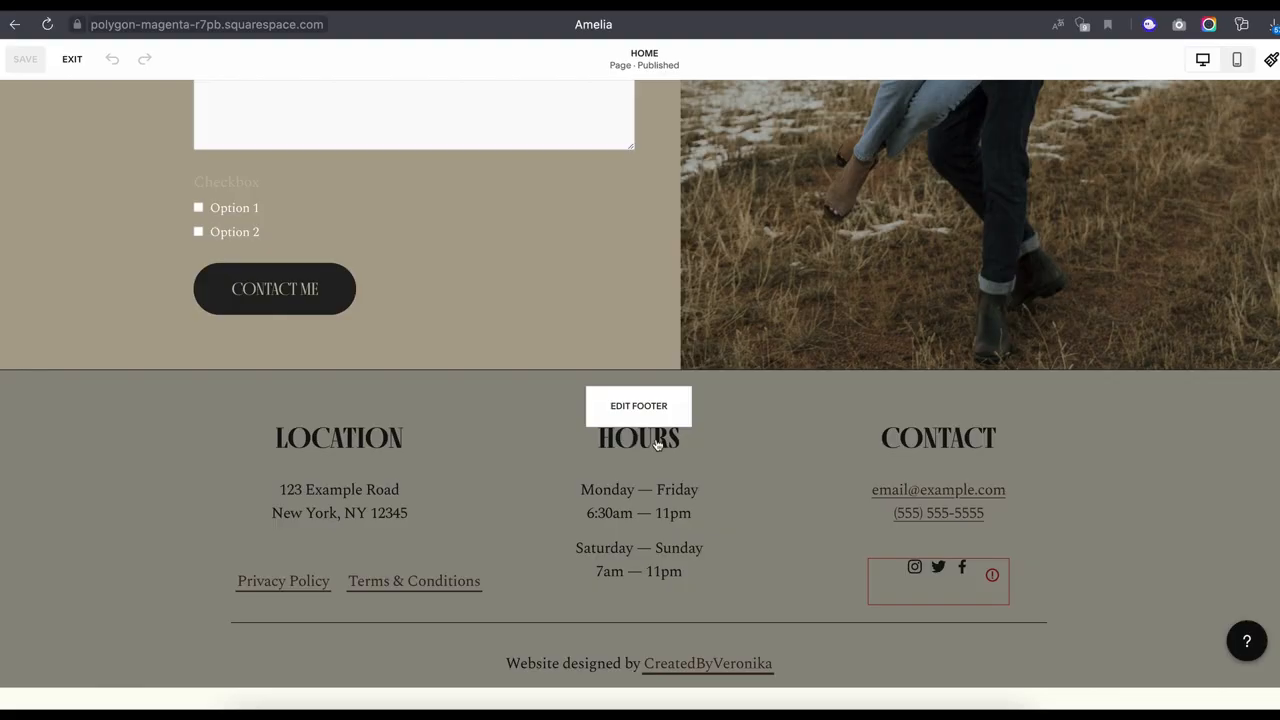
Start editing the site footer and open the settings of the social links block below the contact details.
{"action": "scroll", "coordinate": [670, 405], "scroll_direction": "up", "scroll_amount": 1}
{"action": "left_click", "coordinate": [676, 422]}
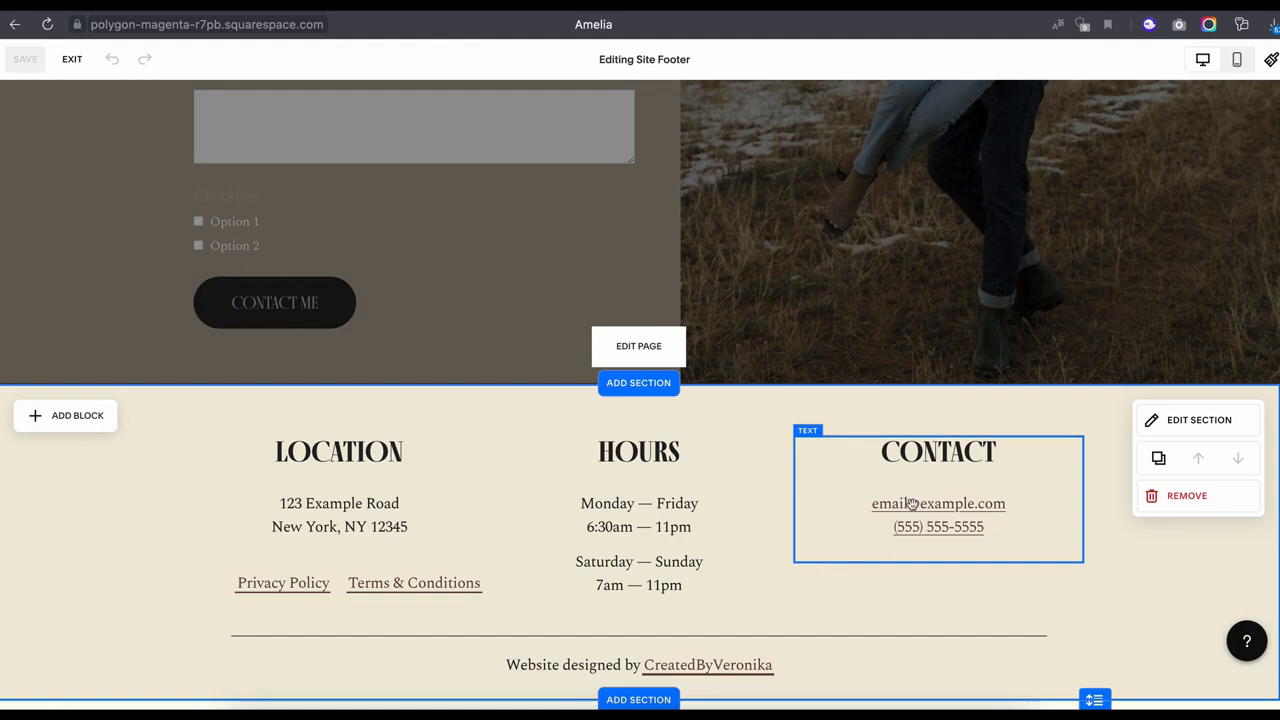
{"action": "left_click", "coordinate": [926, 630]}
{"action": "left_click", "coordinate": [918, 603]}
{"action": "left_click", "coordinate": [884, 541]}
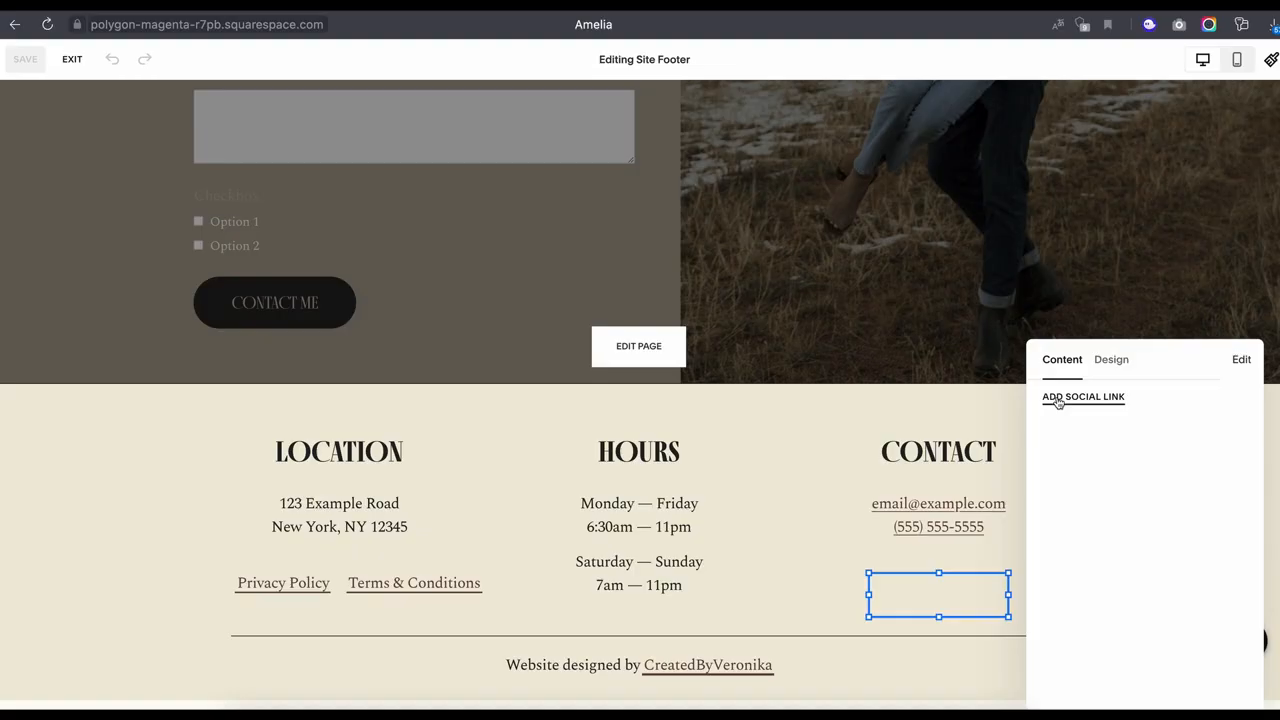
Add instagram.com and twitter.com as social links in the footer's social links block.
{"action": "left_click", "coordinate": [1057, 398]}
{"action": "type", "text": "in"}
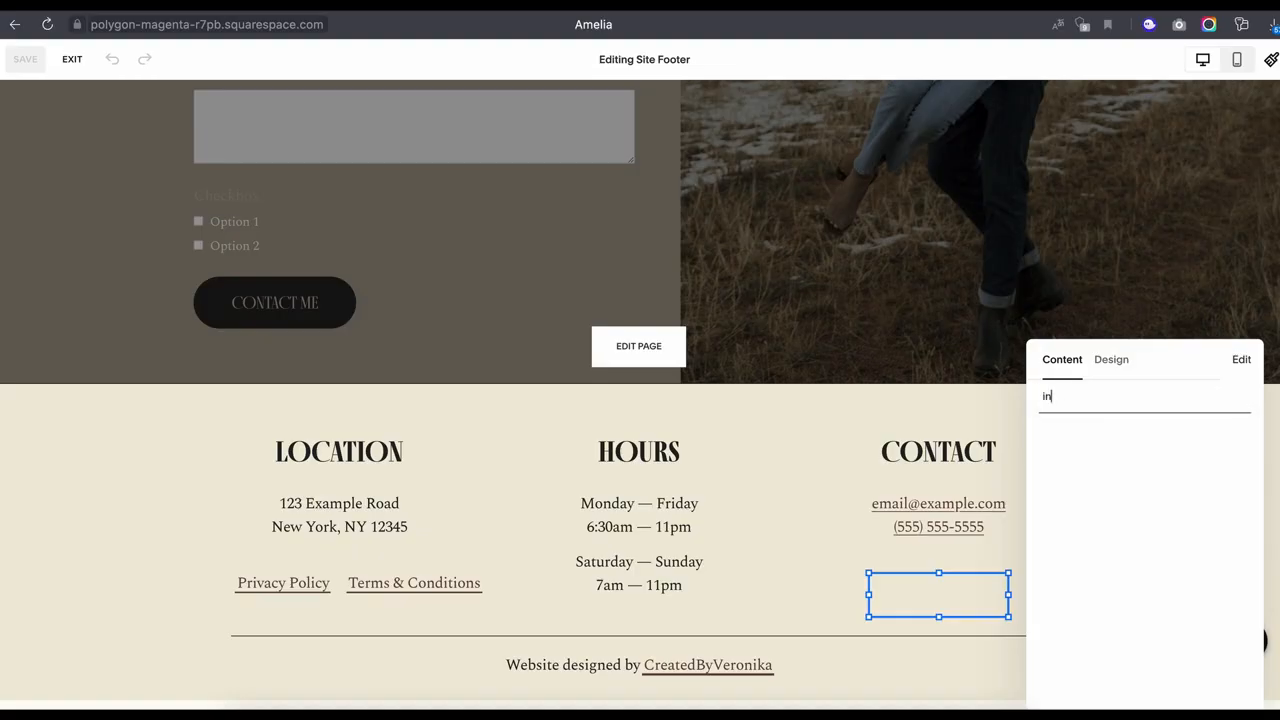
{"action": "type", "text": "stagram.com"}
{"action": "key", "text": "Return"}
{"action": "left_click", "coordinate": [1107, 437]}
{"action": "type", "text": "twitter.com"}
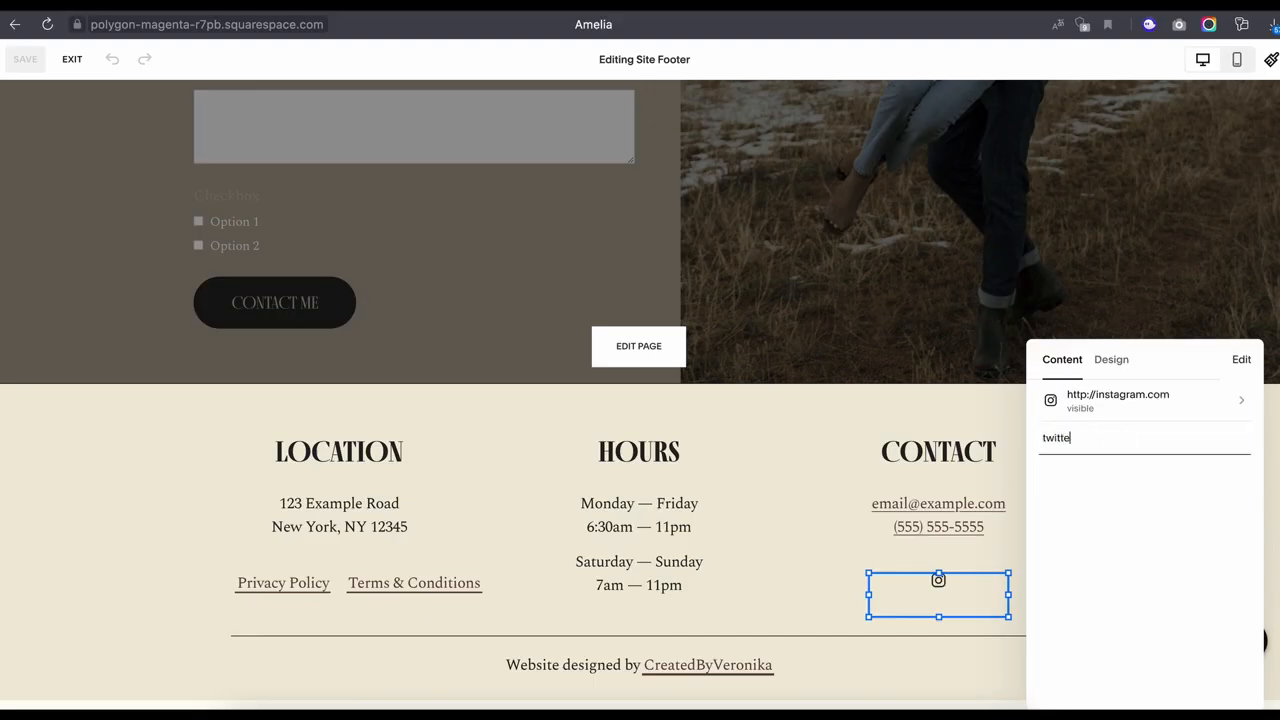
{"action": "key", "text": "Return"}
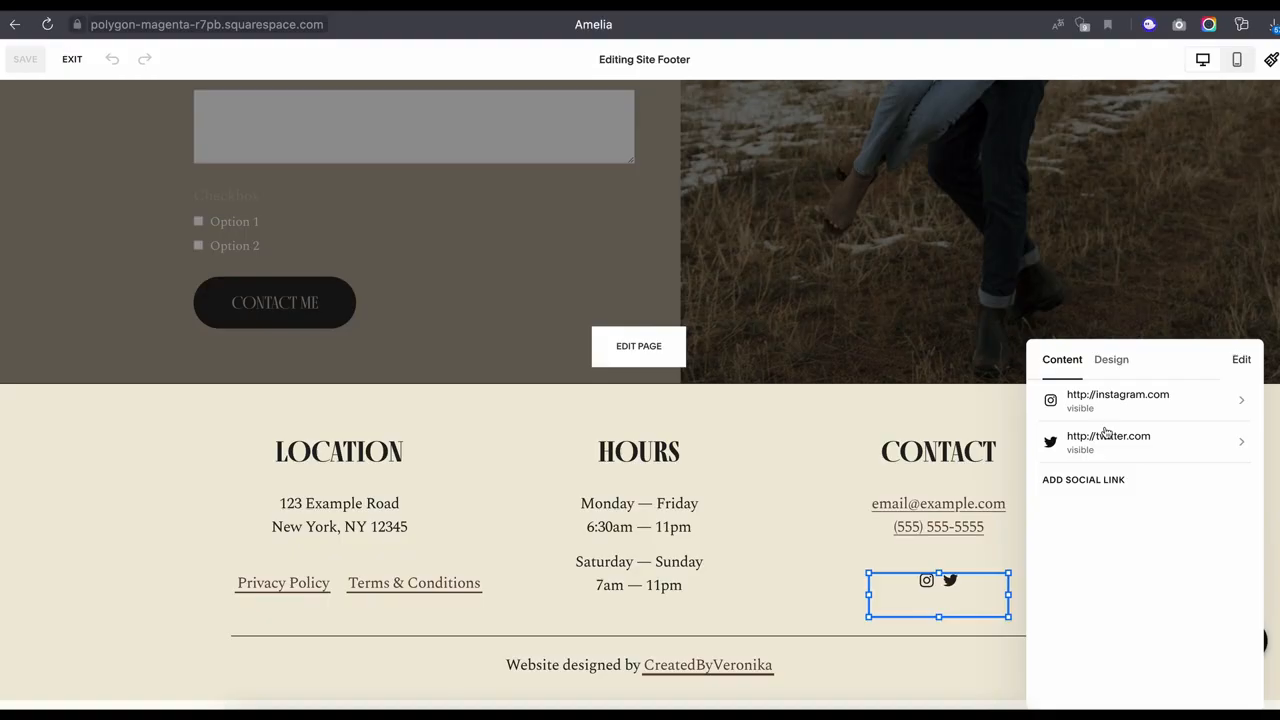
Exit the footer editor and review the unlinked Privacy Policy page from the site's page list.
{"action": "left_click", "coordinate": [321, 590]}
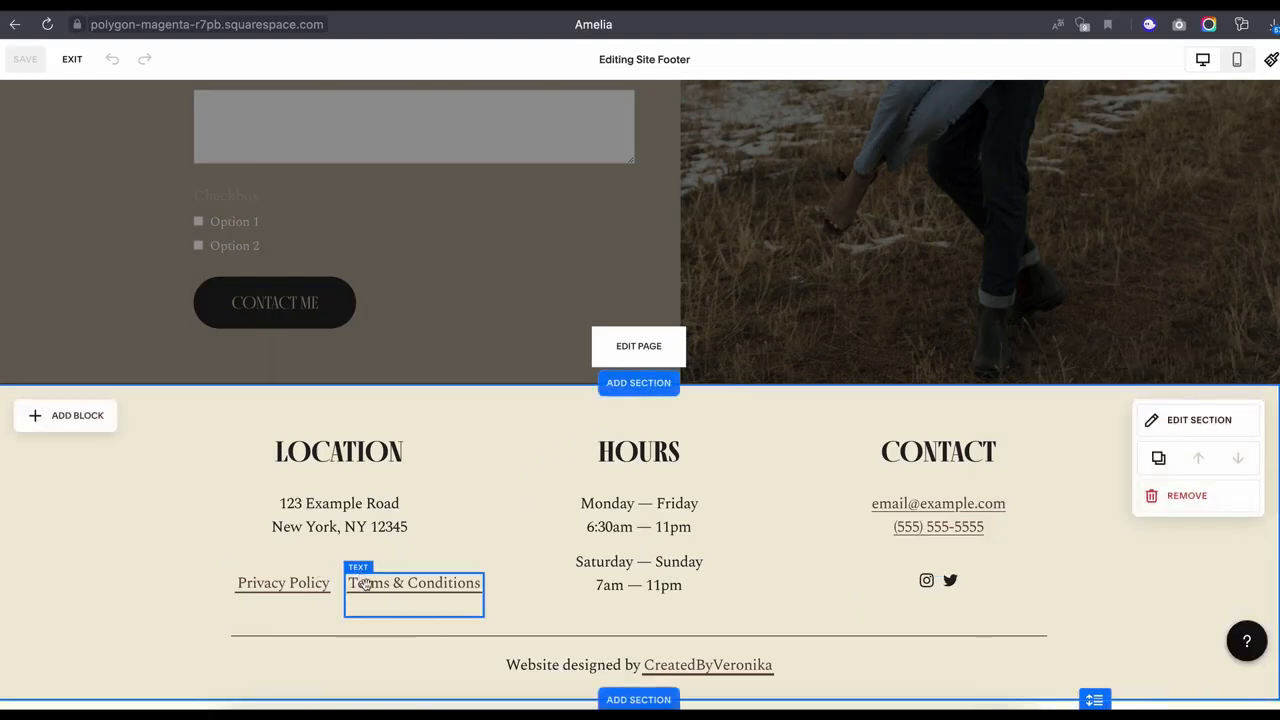
{"action": "left_click", "coordinate": [72, 60]}
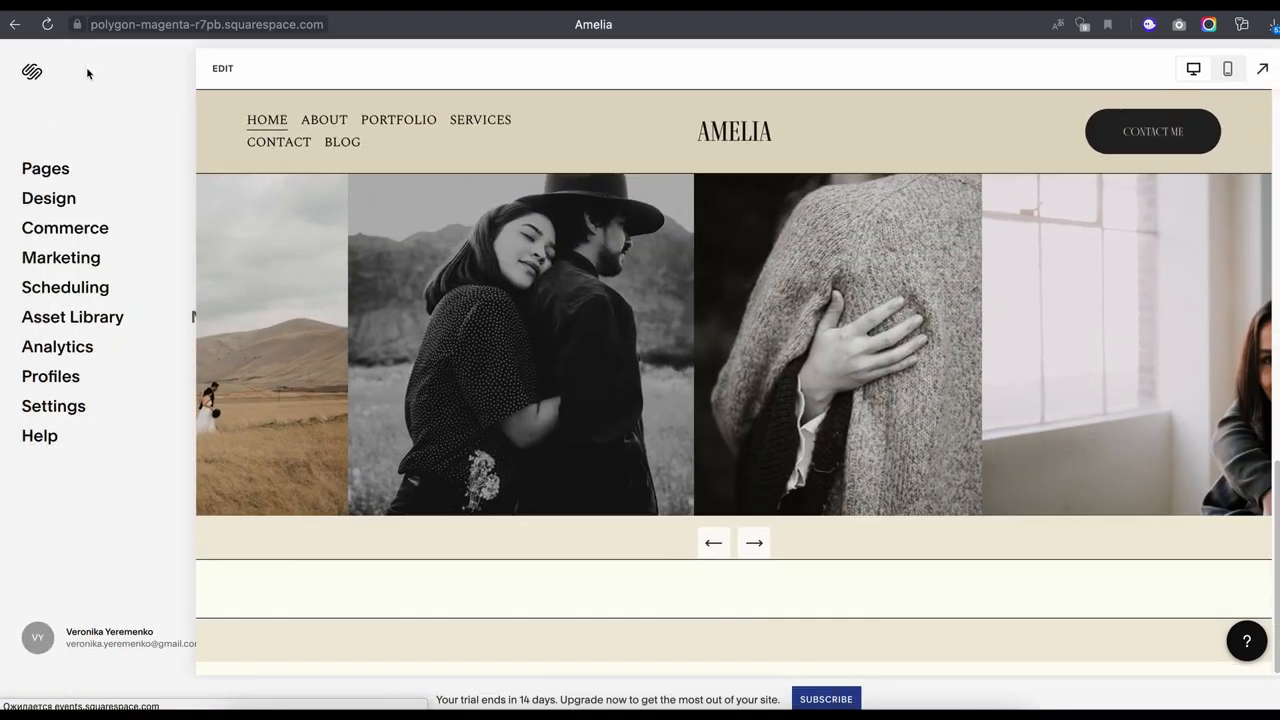
{"action": "left_click", "coordinate": [70, 172]}
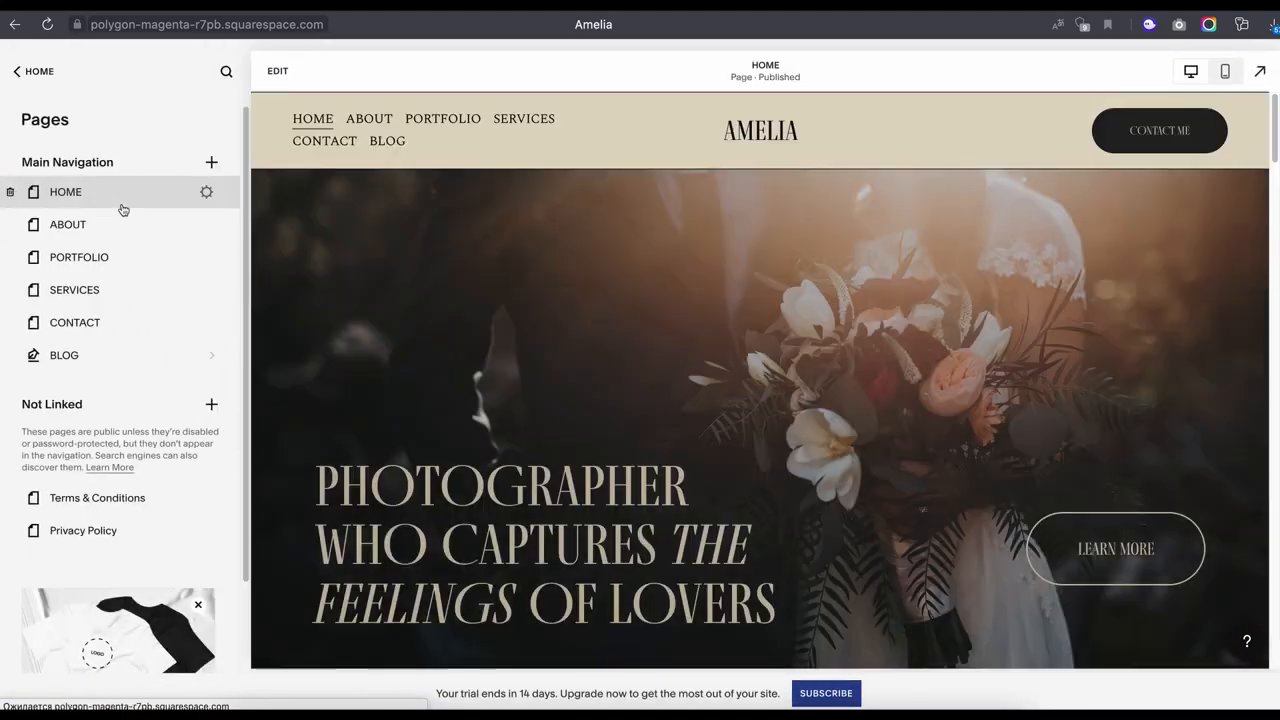
{"action": "left_click", "coordinate": [167, 533]}
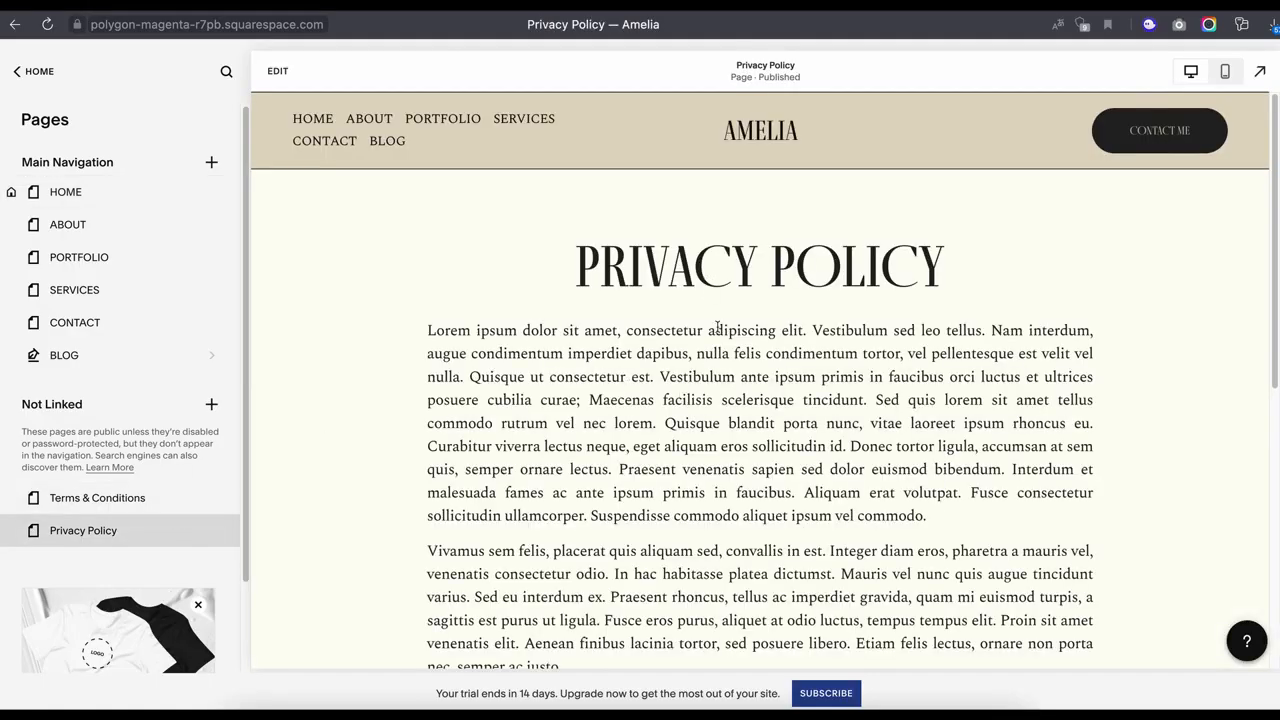
{"action": "scroll", "coordinate": [717, 326], "scroll_direction": "down", "scroll_amount": 3}
{"action": "scroll", "coordinate": [717, 326], "scroll_direction": "up", "scroll_amount": 3}
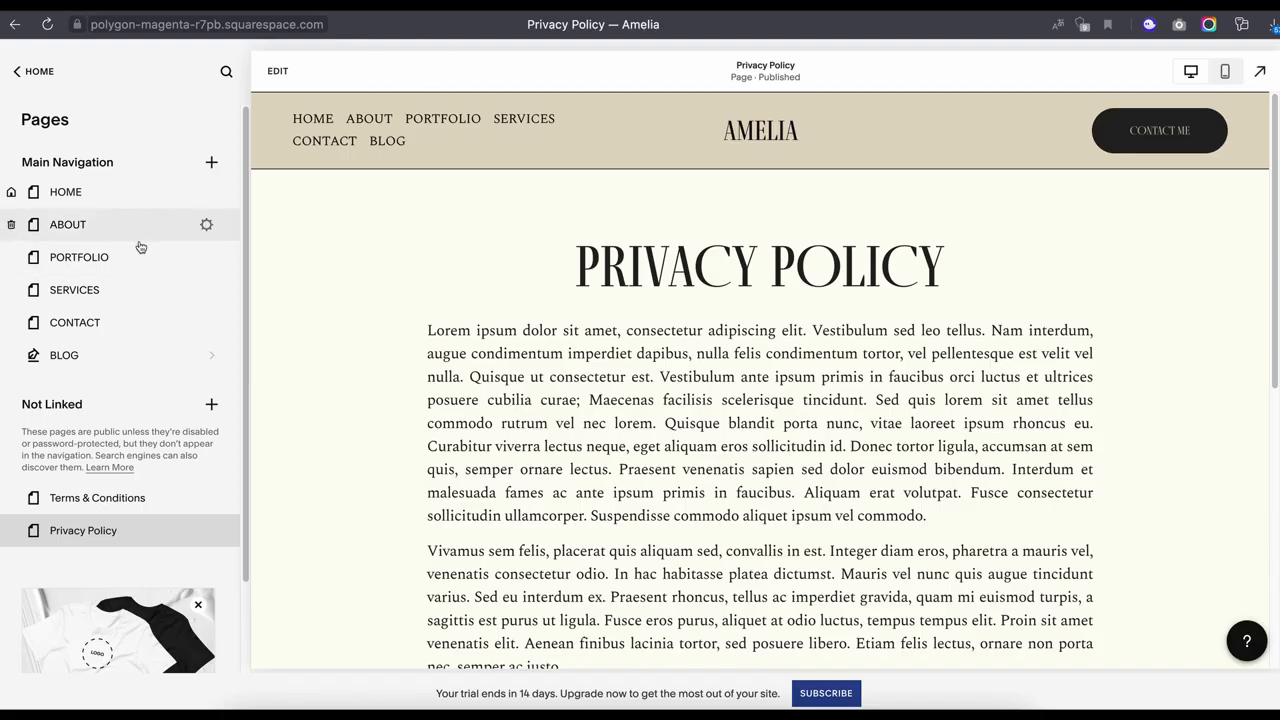
In the settings of Blog Post Title One, replace the featured image with the library photo of the woman on the hillside.
{"action": "left_click", "coordinate": [118, 370]}
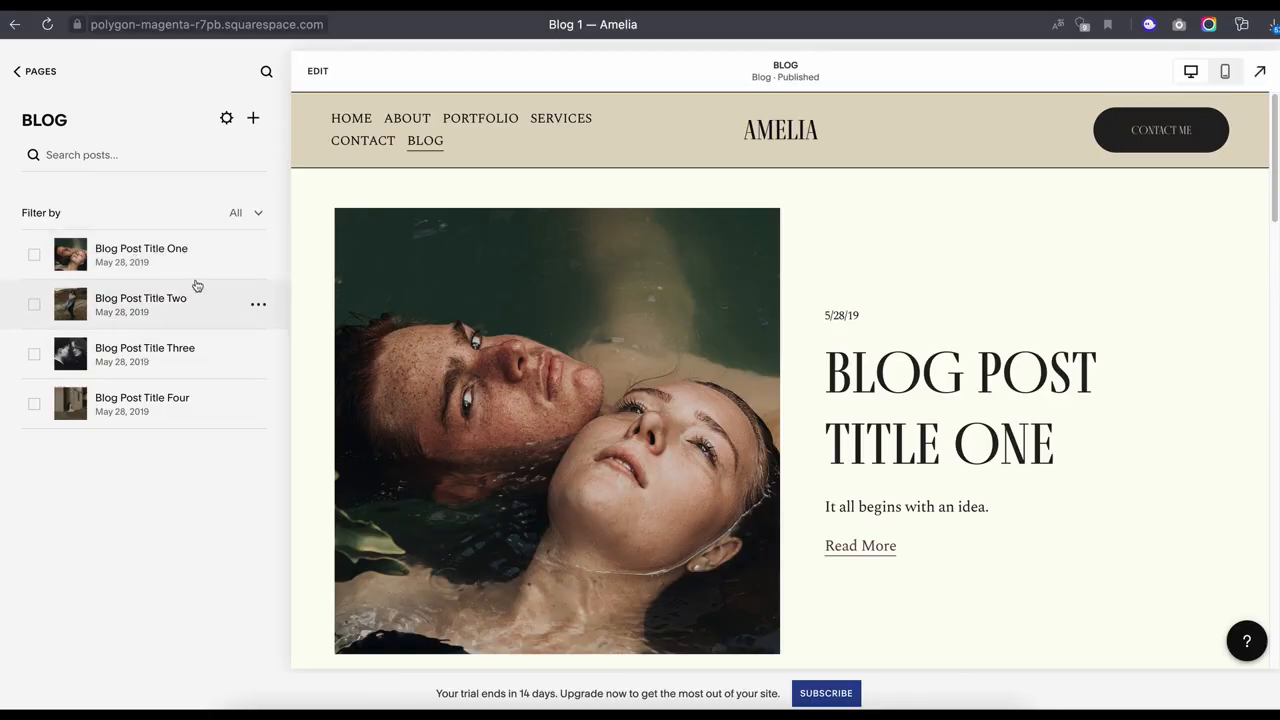
{"action": "left_click", "coordinate": [258, 256]}
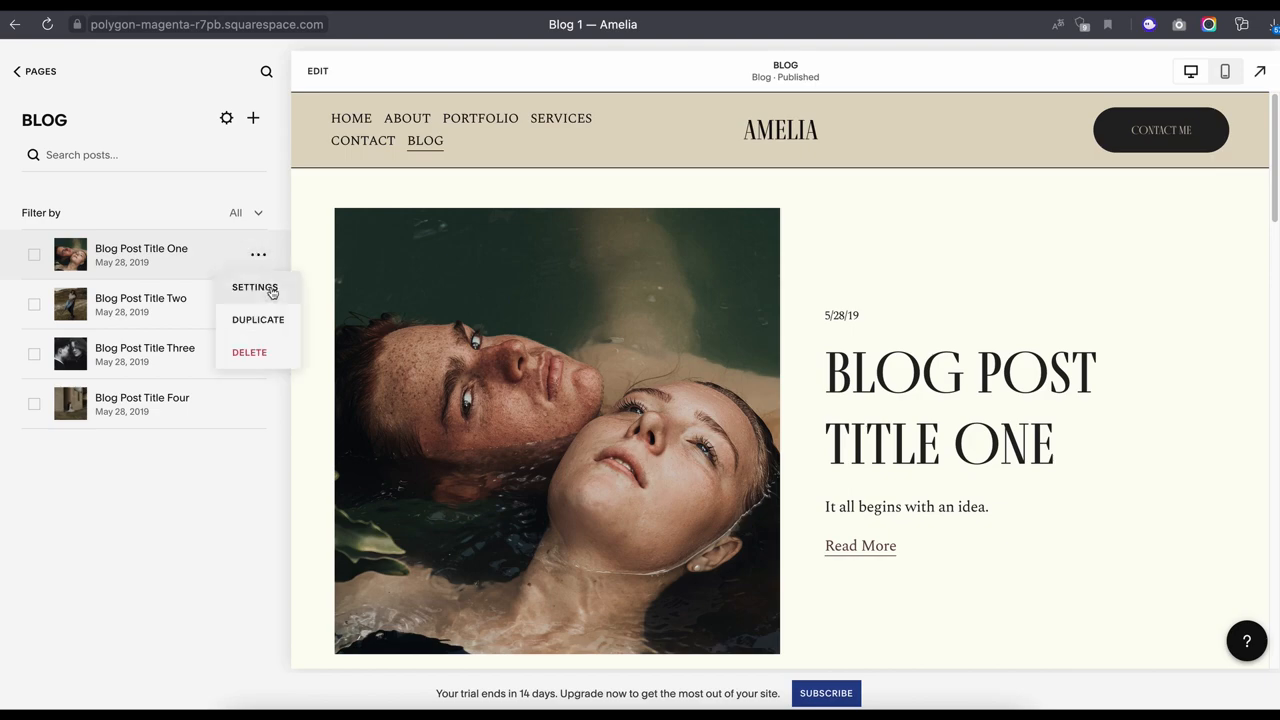
{"action": "left_click", "coordinate": [255, 287]}
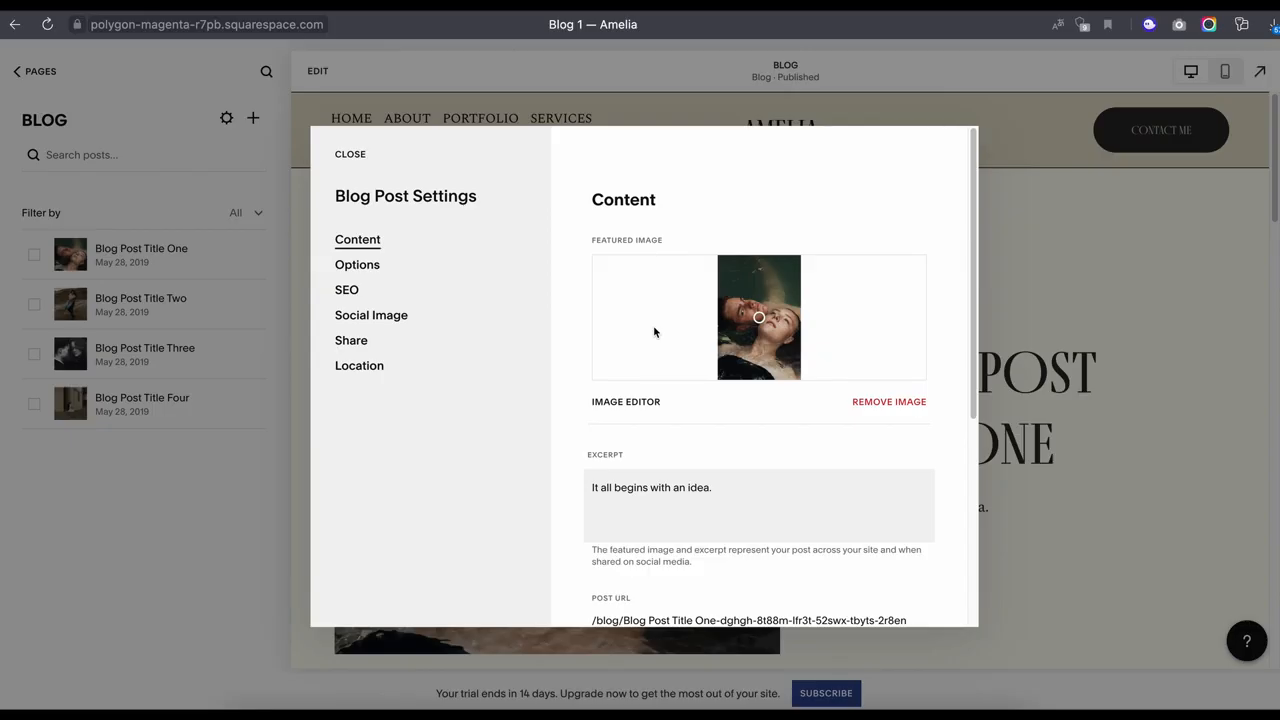
{"action": "scroll", "coordinate": [653, 325], "scroll_direction": "down", "scroll_amount": 1}
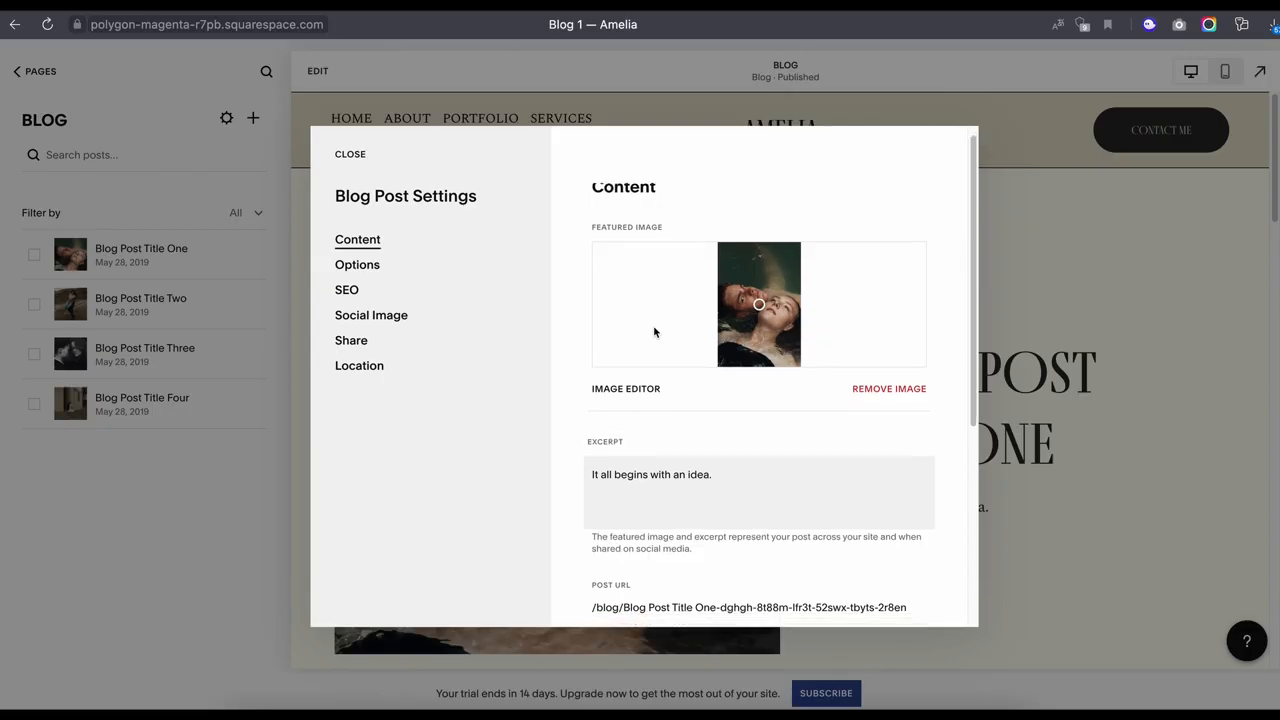
{"action": "left_click", "coordinate": [862, 390]}
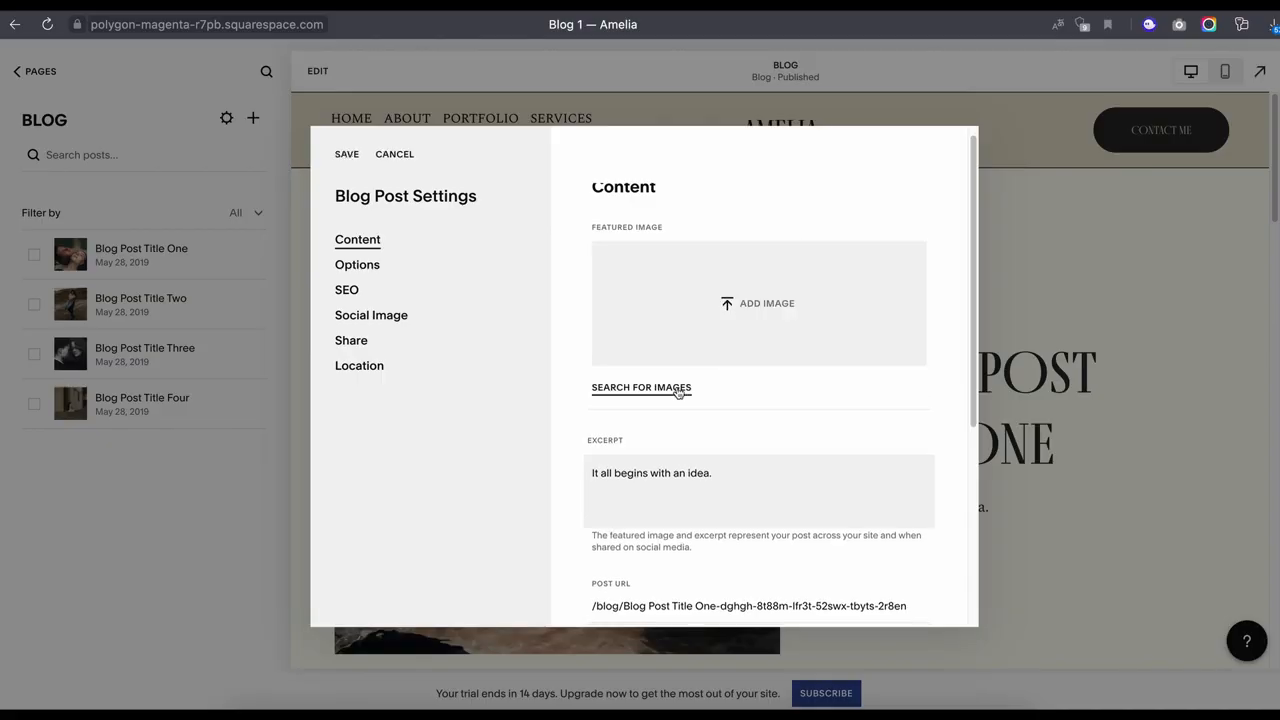
{"action": "left_click", "coordinate": [678, 391]}
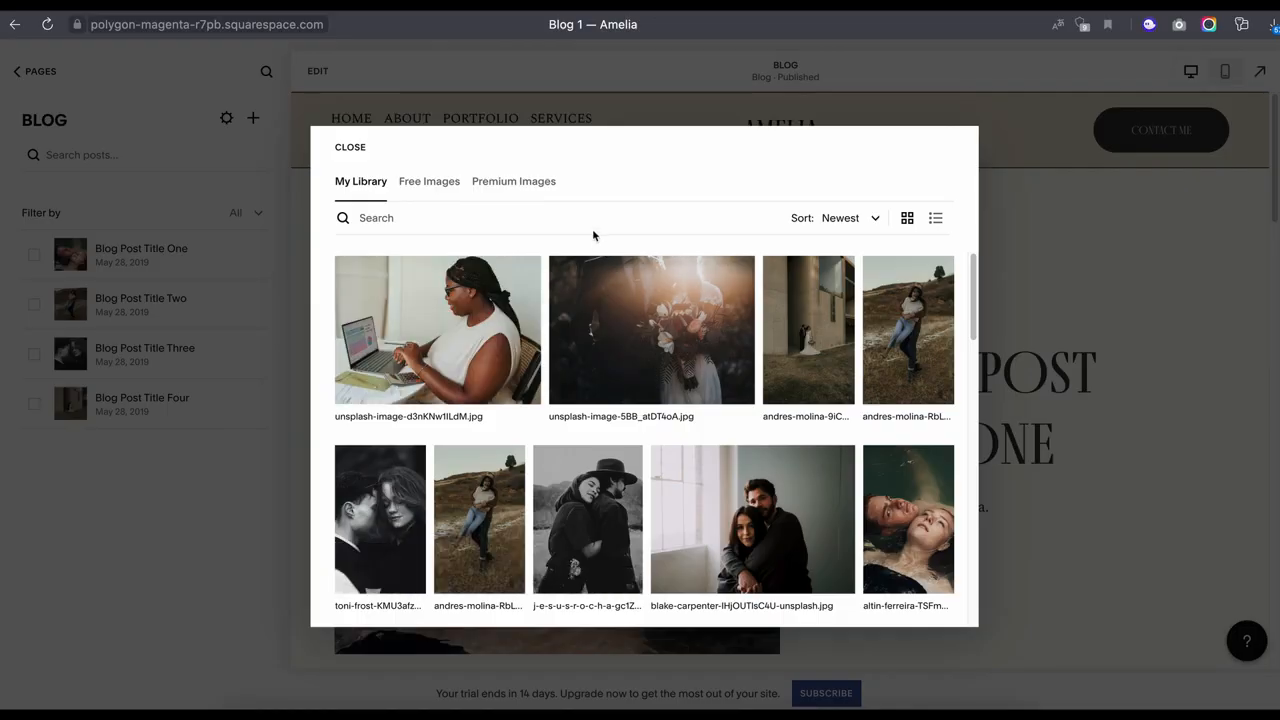
{"action": "left_click", "coordinate": [881, 273]}
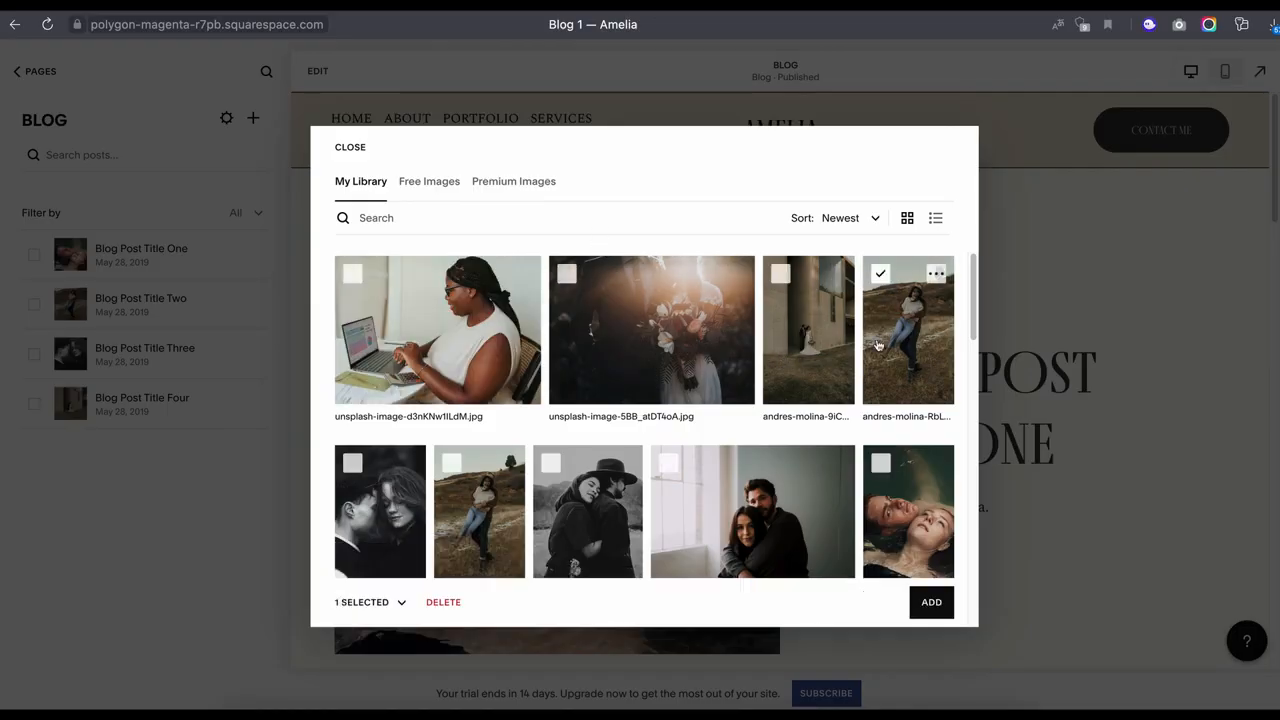
{"action": "left_click", "coordinate": [929, 600]}
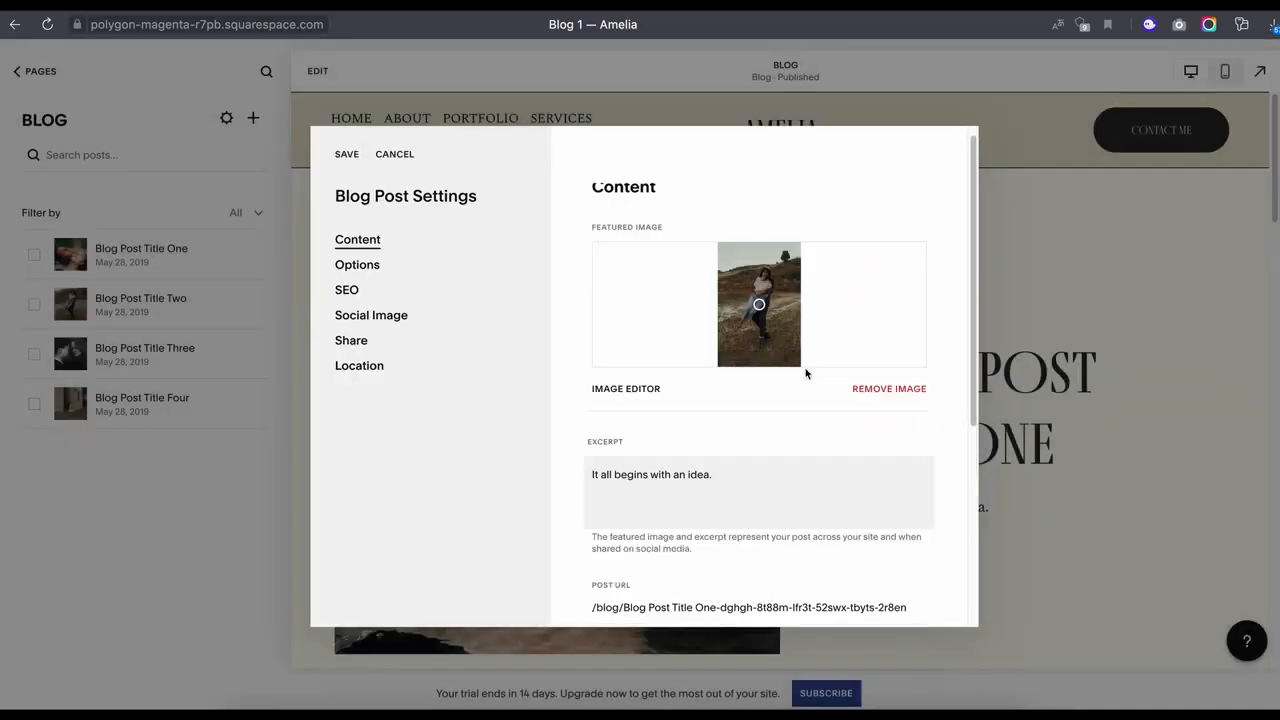
Examine the remaining content settings, the Options and the Social Image settings of Blog Post Title One.
{"action": "scroll", "coordinate": [806, 372], "scroll_direction": "down", "scroll_amount": 5}
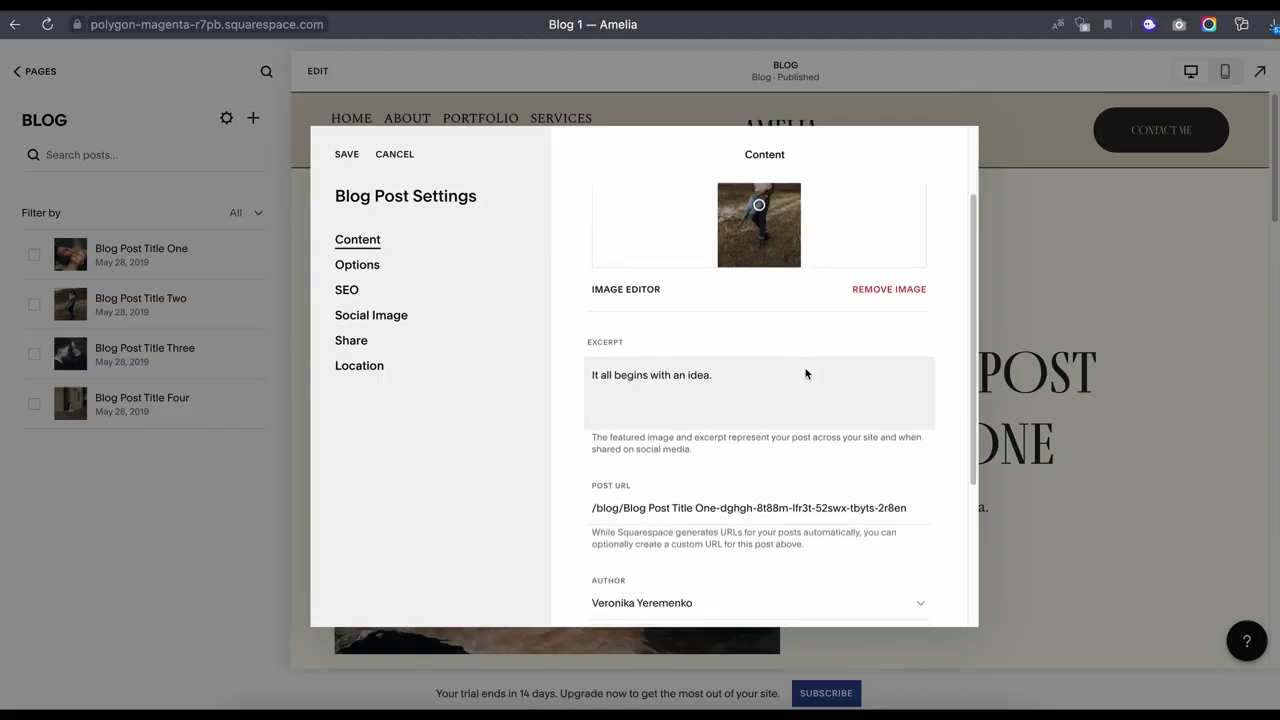
{"action": "scroll", "coordinate": [806, 371], "scroll_direction": "down", "scroll_amount": 1}
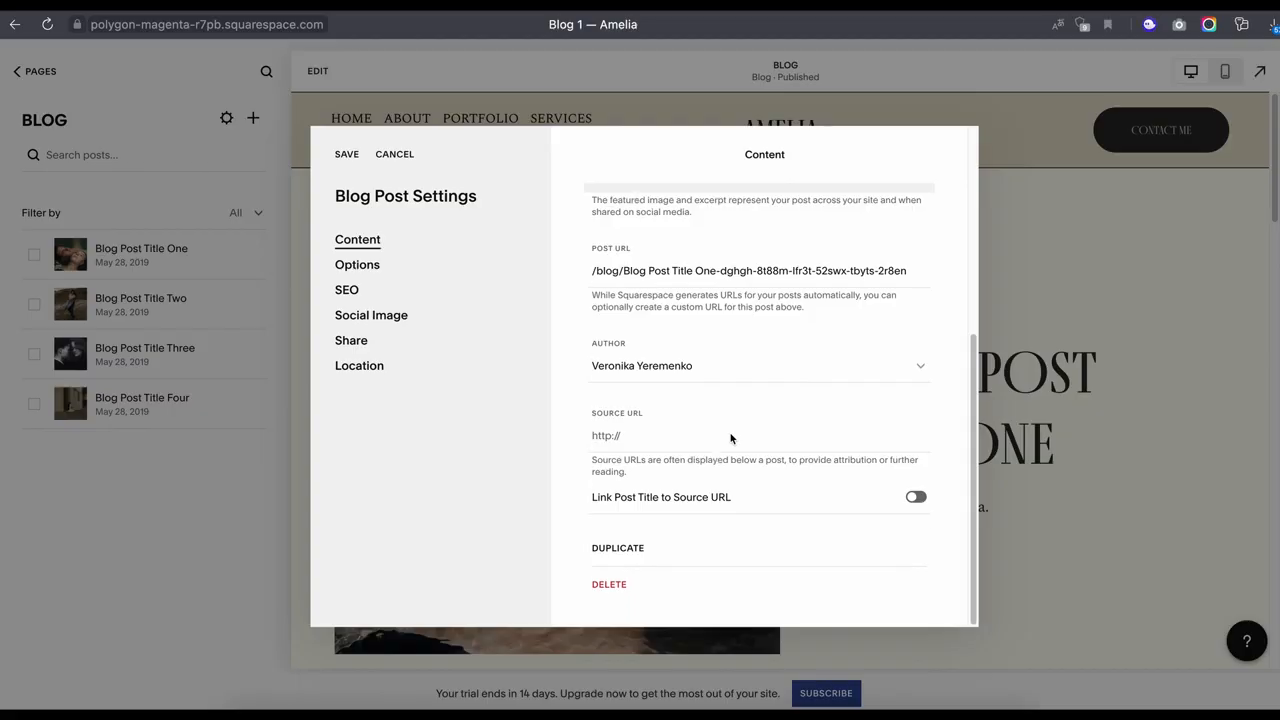
{"action": "scroll", "coordinate": [730, 438], "scroll_direction": "up", "scroll_amount": 5}
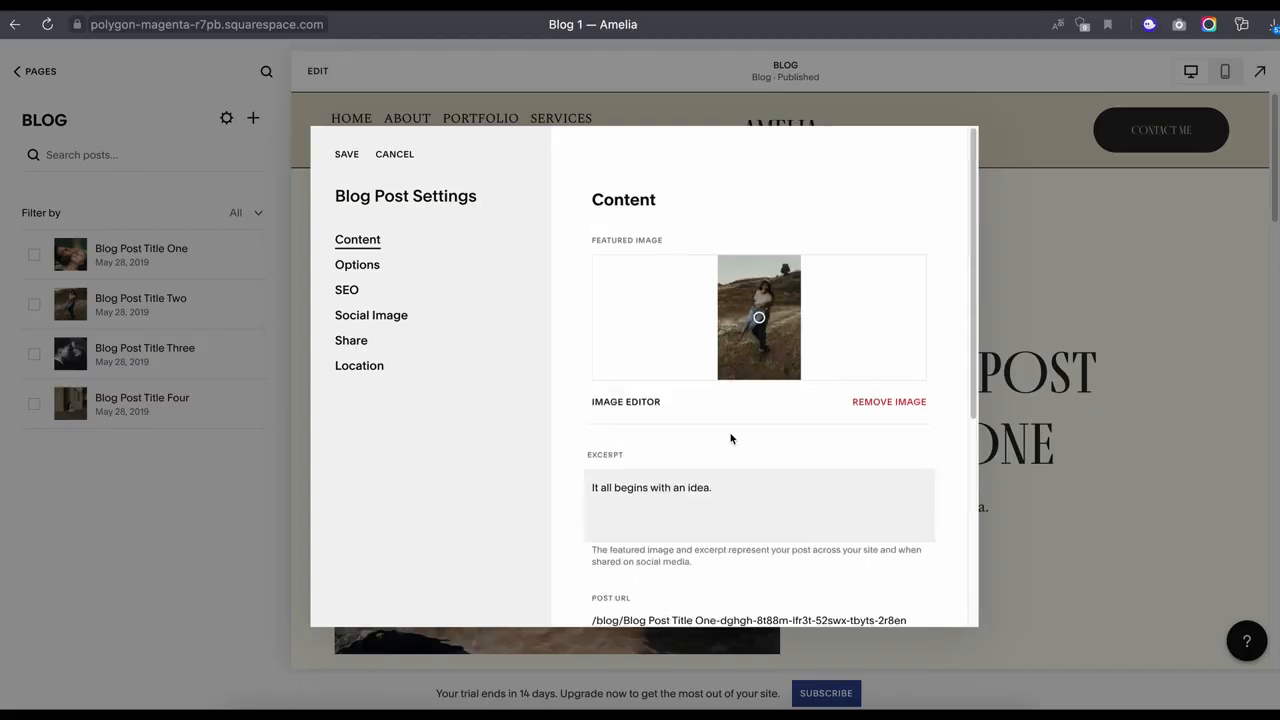
{"action": "left_click", "coordinate": [358, 265]}
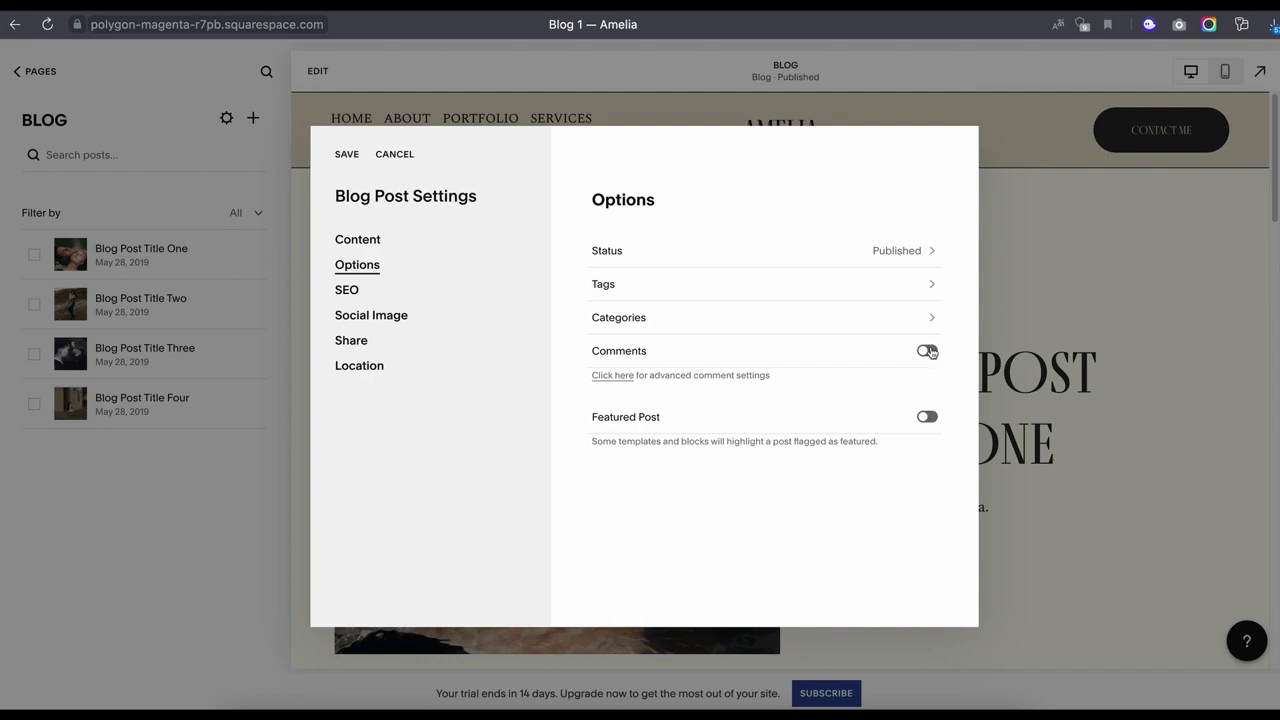
{"action": "left_click", "coordinate": [412, 316]}
{"action": "scroll", "coordinate": [651, 298], "scroll_direction": "down", "scroll_amount": 1}
{"action": "scroll", "coordinate": [651, 298], "scroll_direction": "up", "scroll_amount": 1}
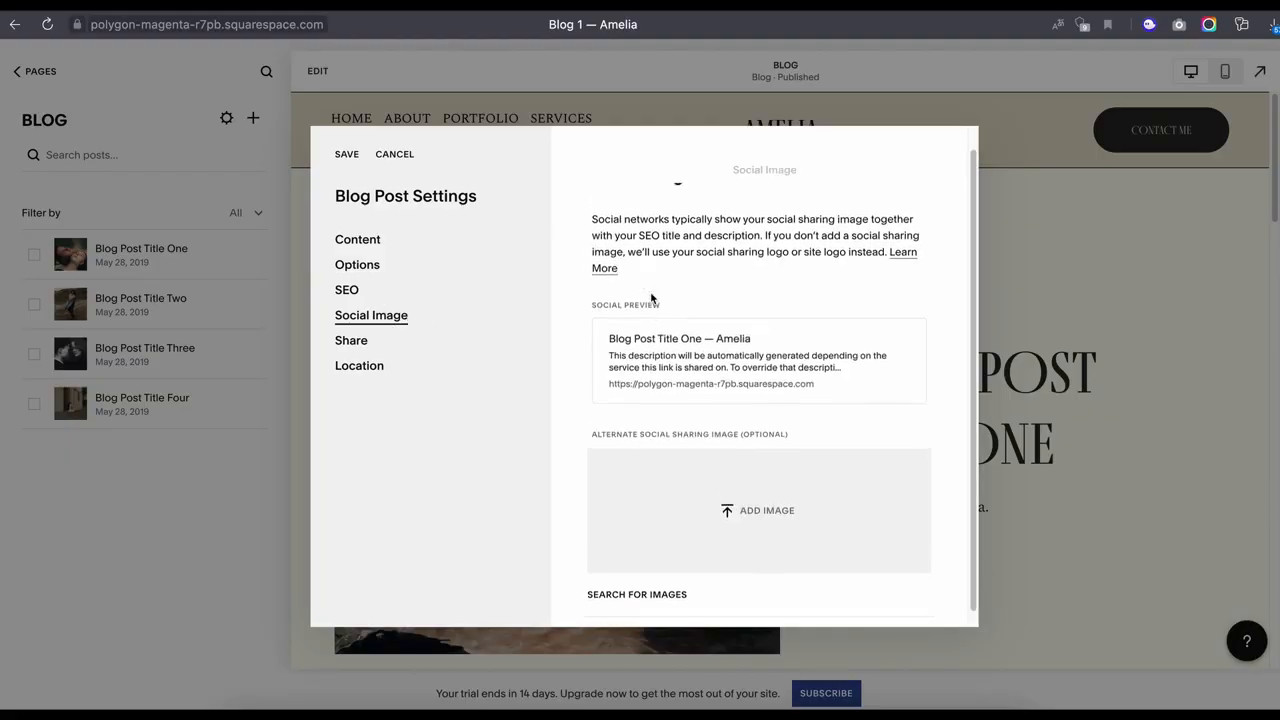
Save the settings of Blog Post Title One and review the posts on the blog page.
{"action": "left_click", "coordinate": [388, 244]}
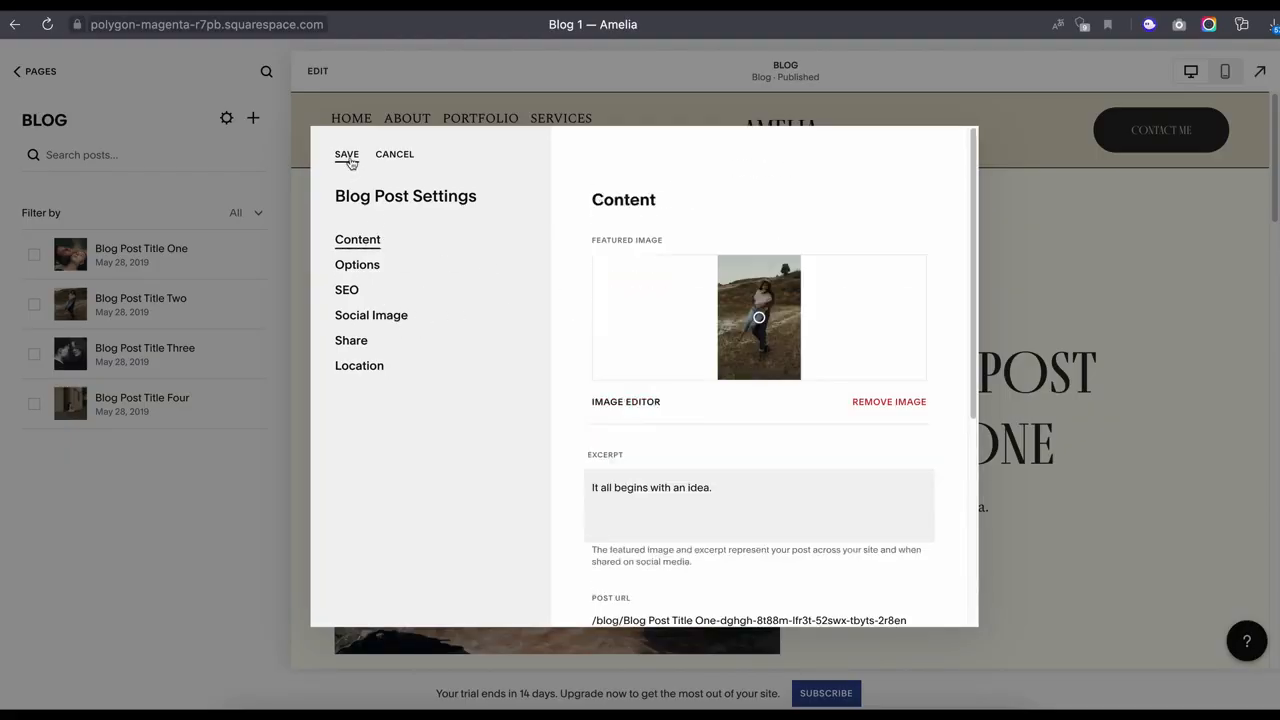
{"action": "left_click", "coordinate": [348, 158]}
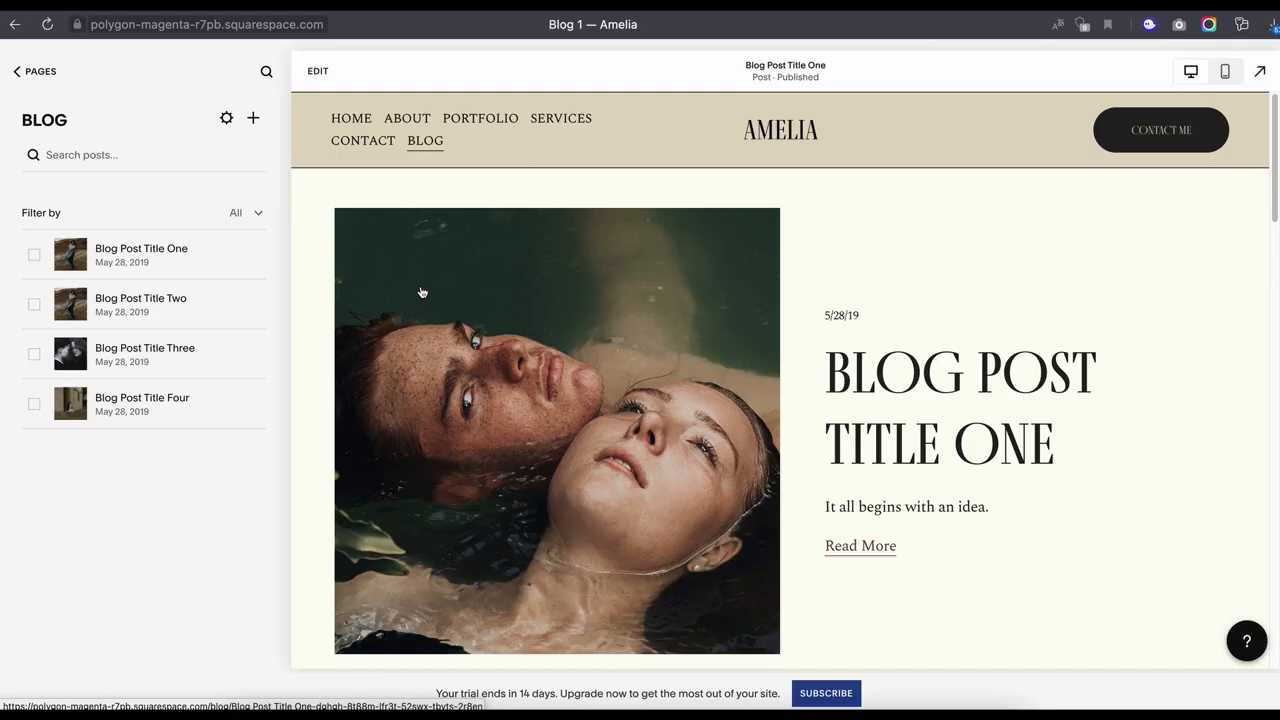
{"action": "scroll", "coordinate": [872, 400], "scroll_direction": "down", "scroll_amount": 5}
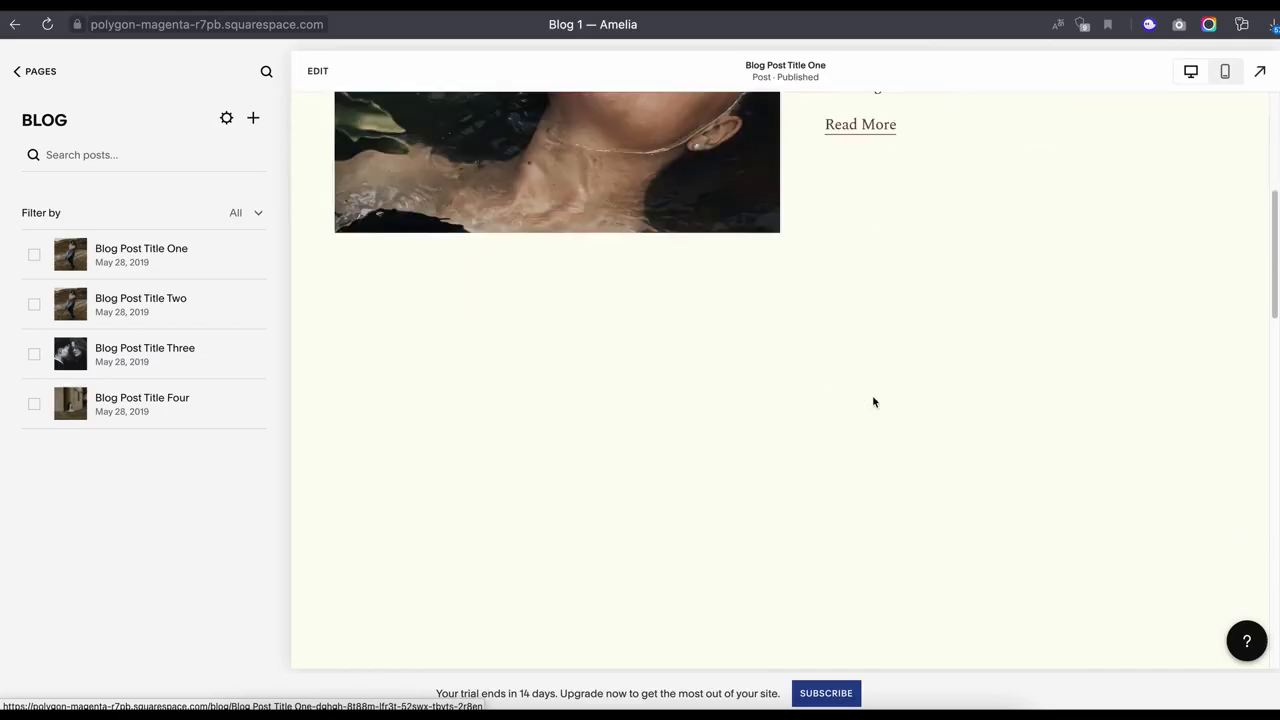
{"action": "scroll", "coordinate": [872, 400], "scroll_direction": "down", "scroll_amount": 3}
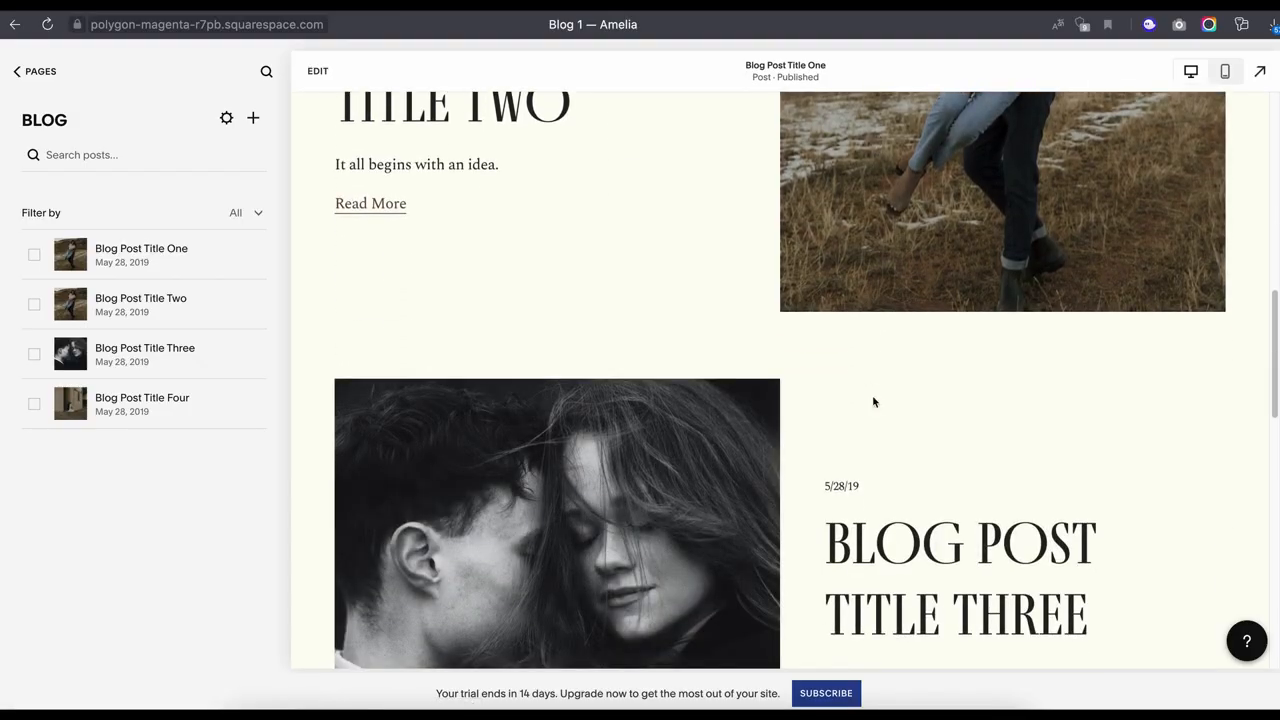
Add a Store page to the main navigation using the layout with only a six-product grid.
{"action": "left_click", "coordinate": [40, 72]}
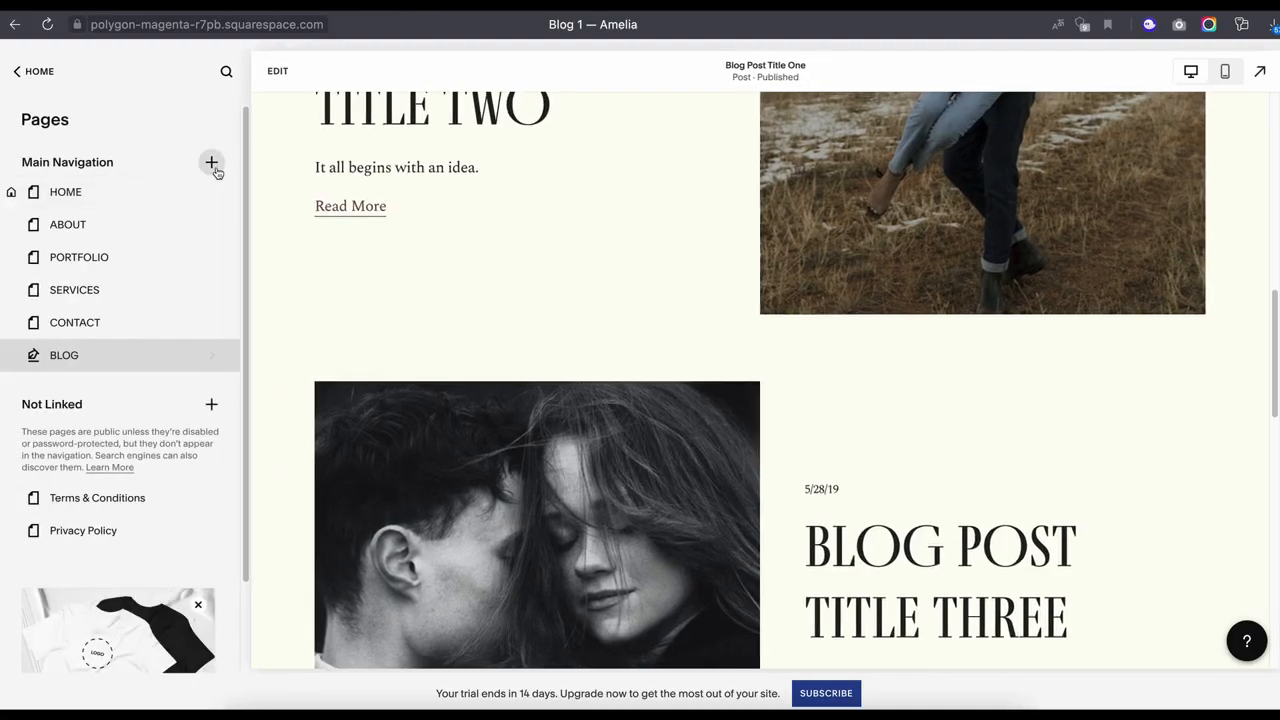
{"action": "left_click", "coordinate": [213, 165]}
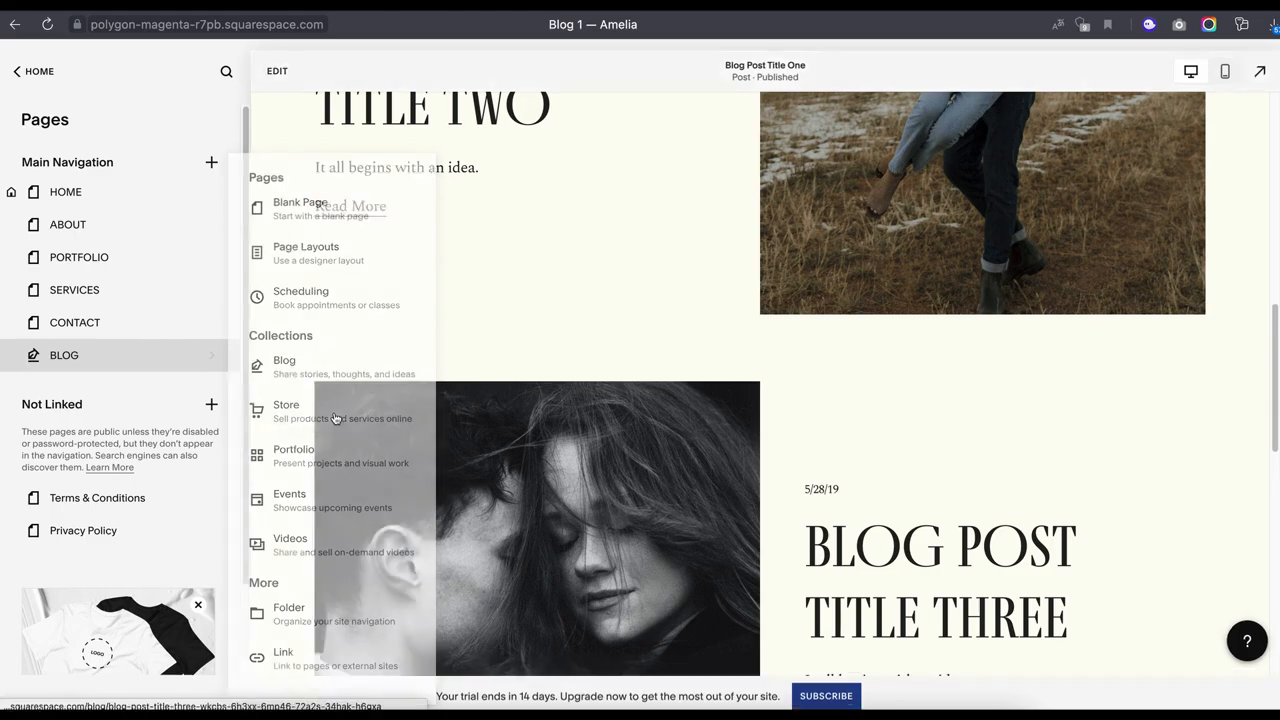
{"action": "left_click", "coordinate": [336, 418]}
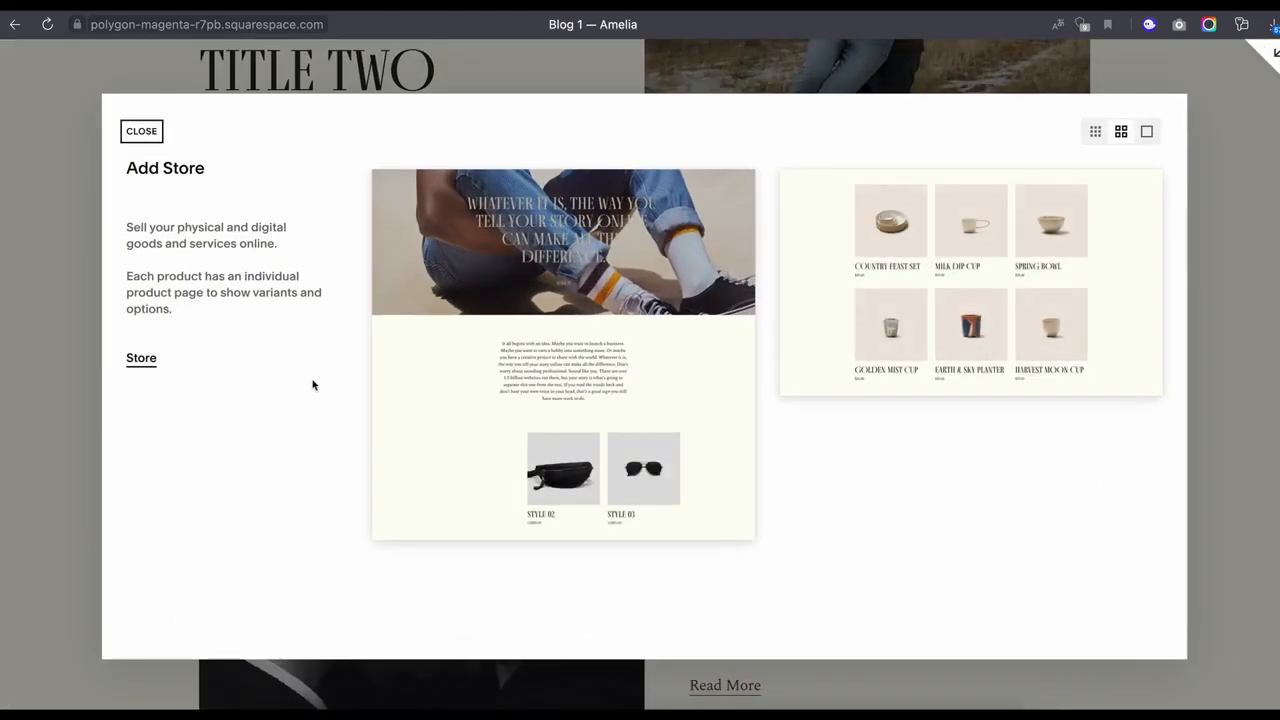
{"action": "left_click", "coordinate": [902, 296]}
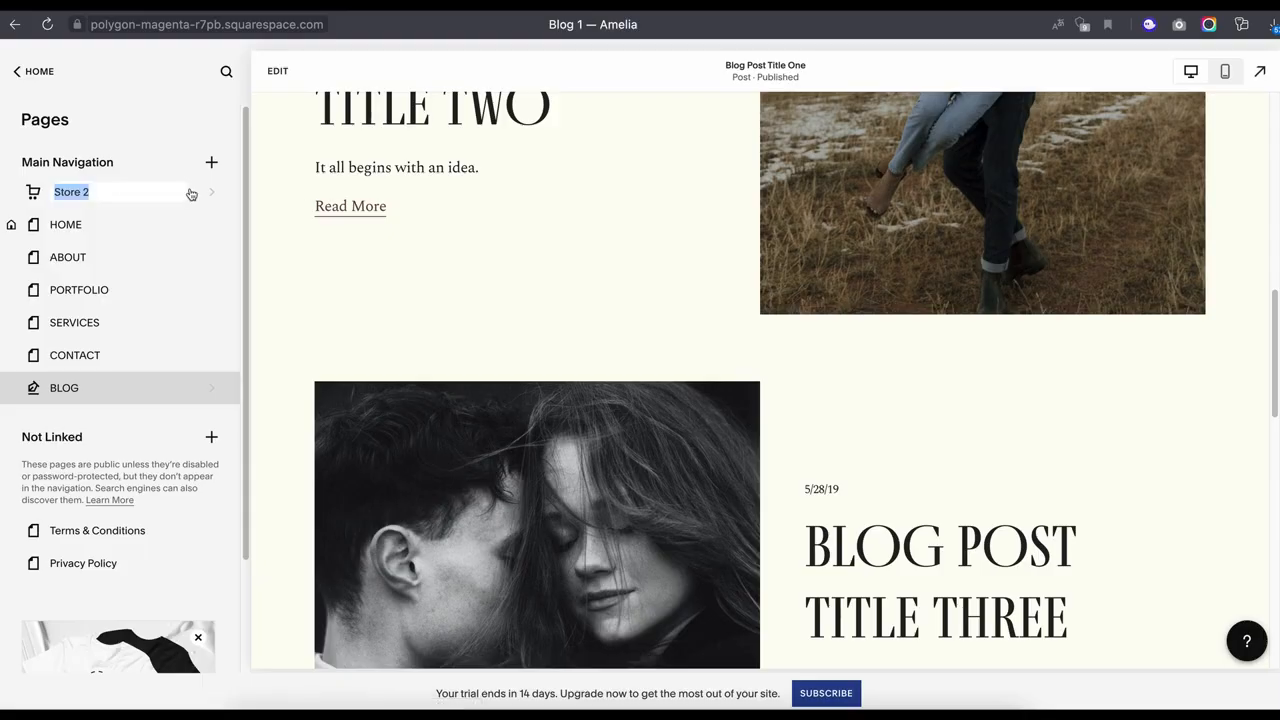
Open the new store page and examine its product list and product grid.
{"action": "left_click", "coordinate": [211, 202]}
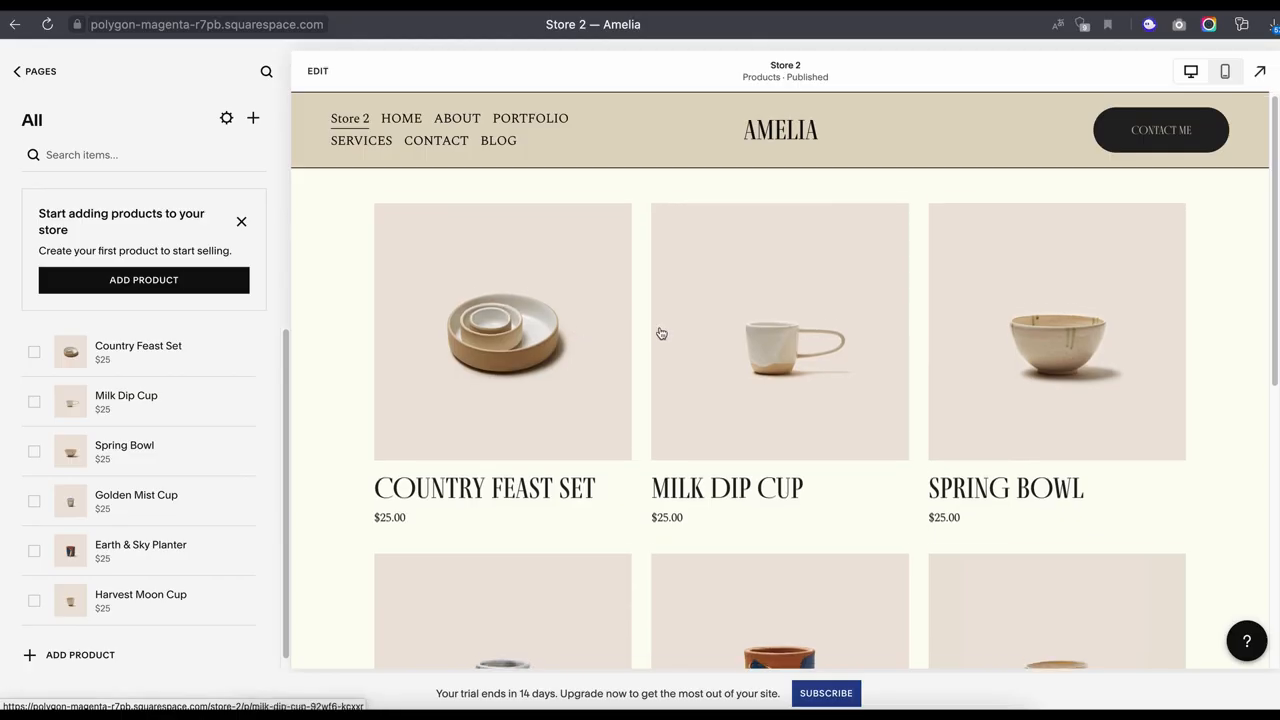
{"action": "scroll", "coordinate": [807, 490], "scroll_direction": "down", "scroll_amount": 1}
{"action": "scroll", "coordinate": [726, 431], "scroll_direction": "down", "scroll_amount": 3}
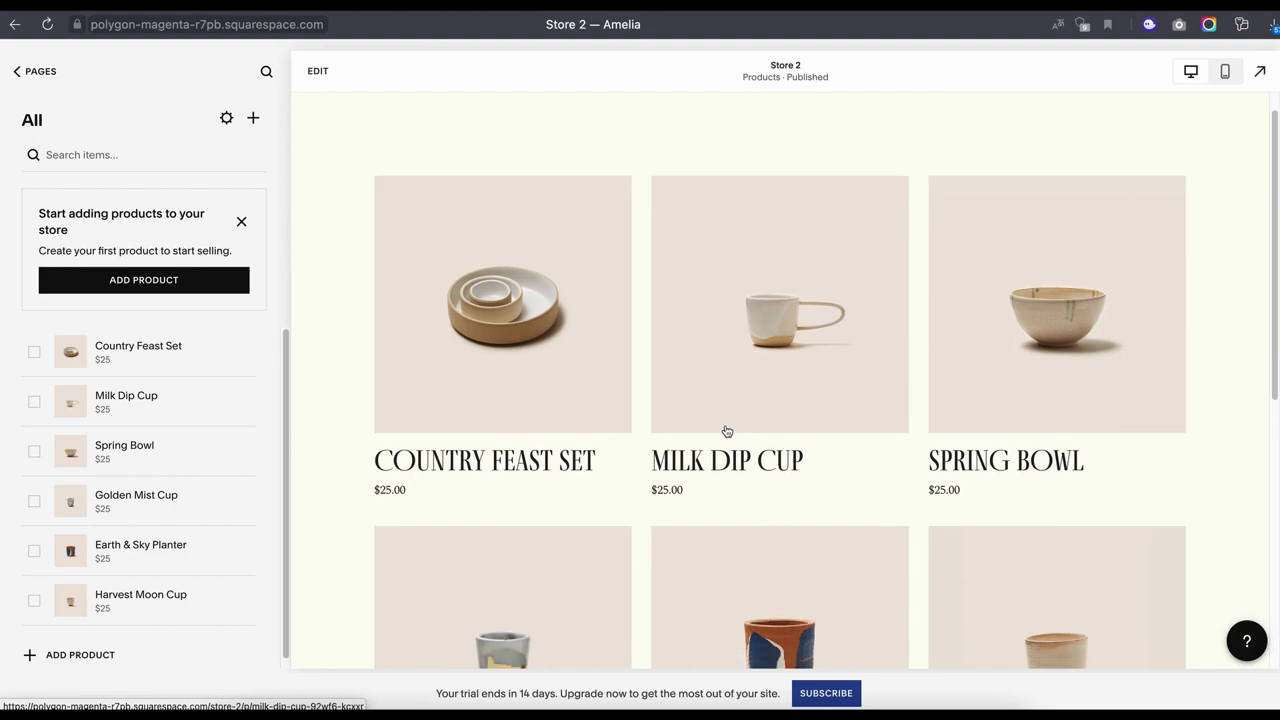
Open the Country Feast Set product for editing and go through its name, image and inventory setup to the full details.
{"action": "scroll", "coordinate": [727, 431], "scroll_direction": "down", "scroll_amount": 5}
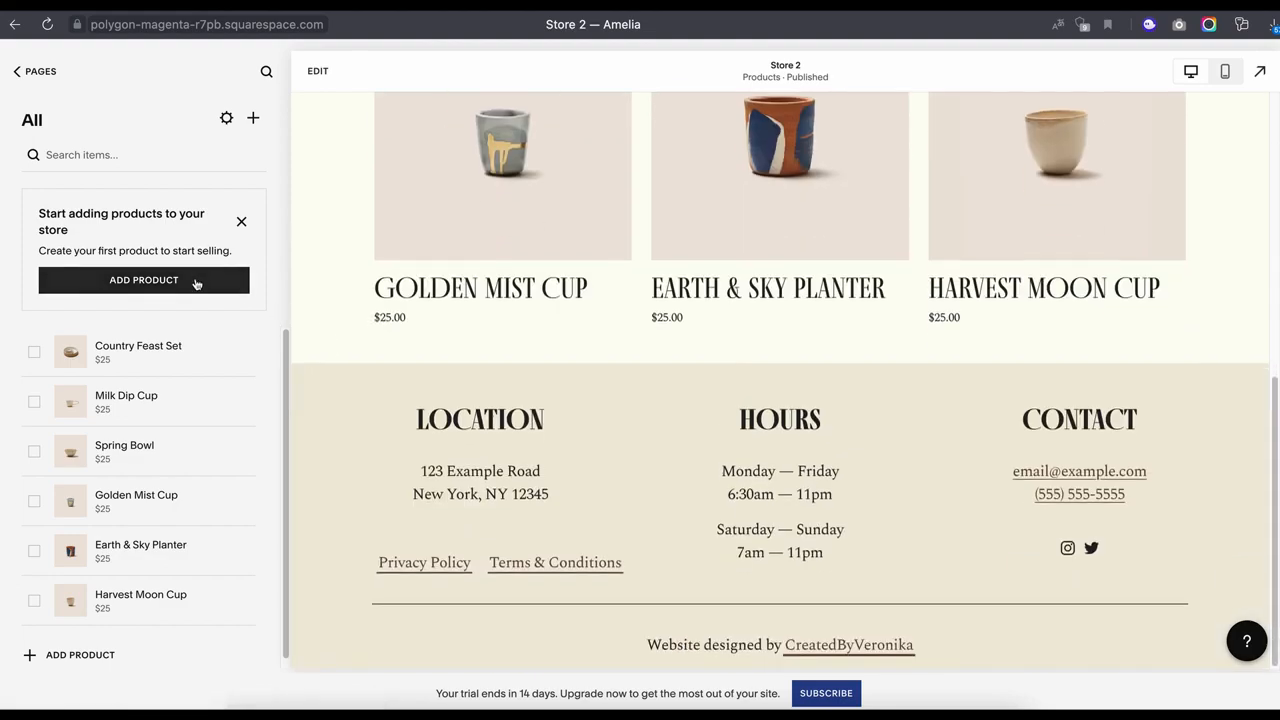
{"action": "left_click", "coordinate": [247, 351]}
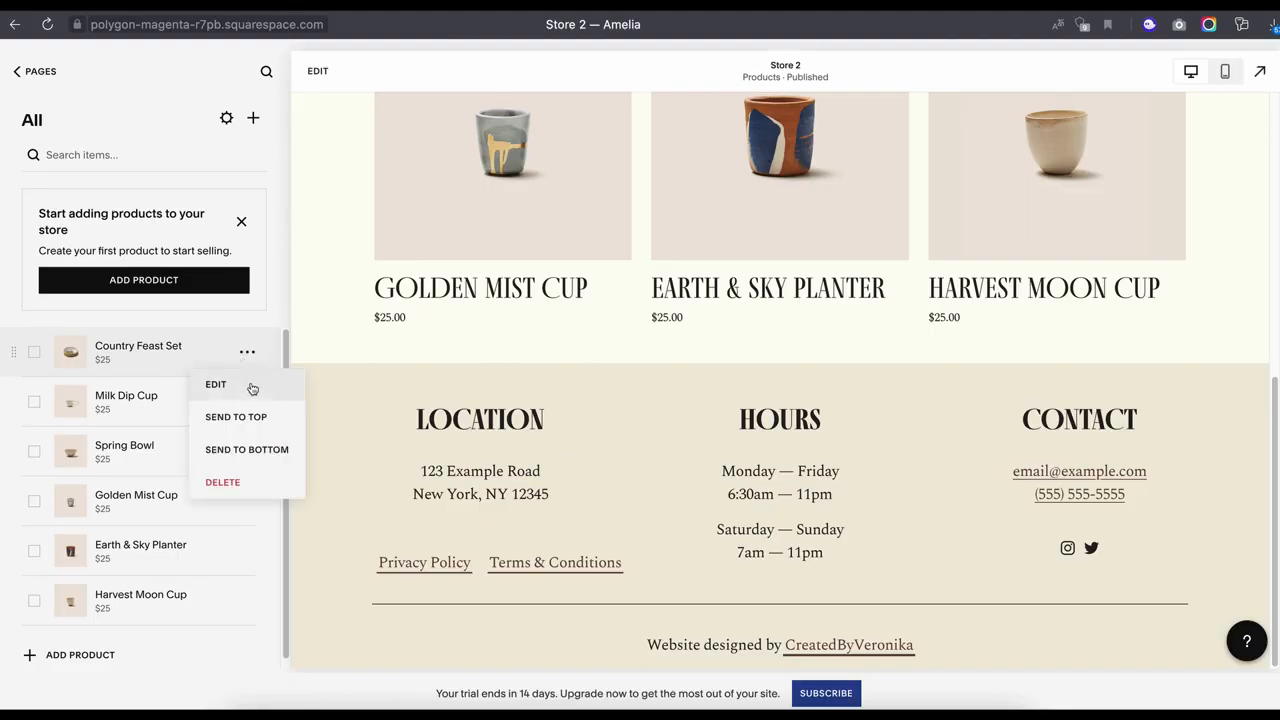
{"action": "left_click", "coordinate": [252, 387]}
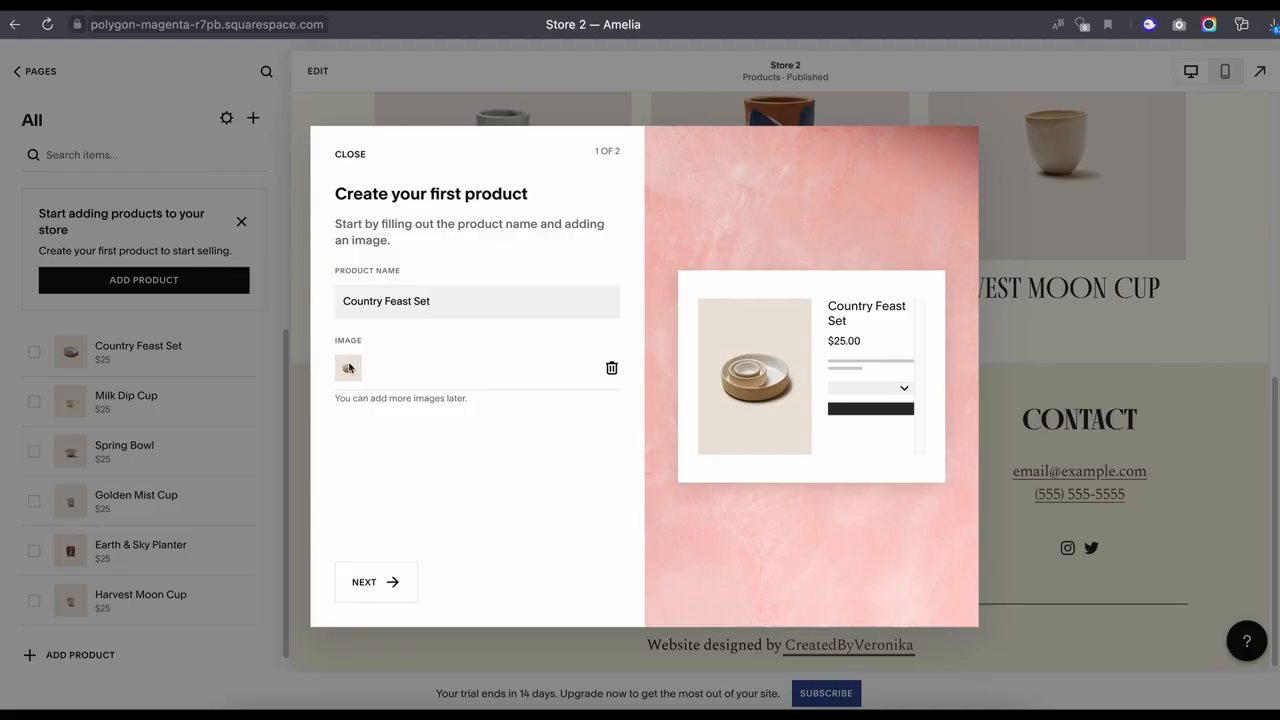
{"action": "left_click", "coordinate": [390, 582]}
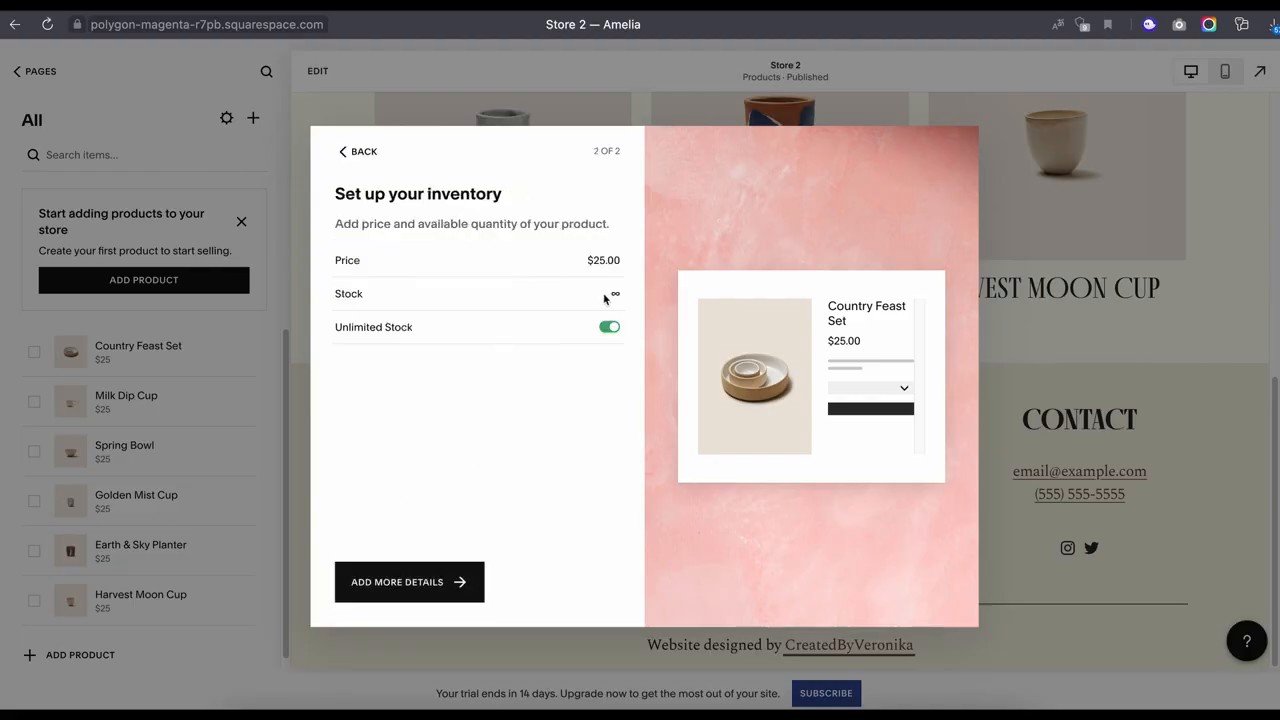
{"action": "left_click", "coordinate": [457, 583]}
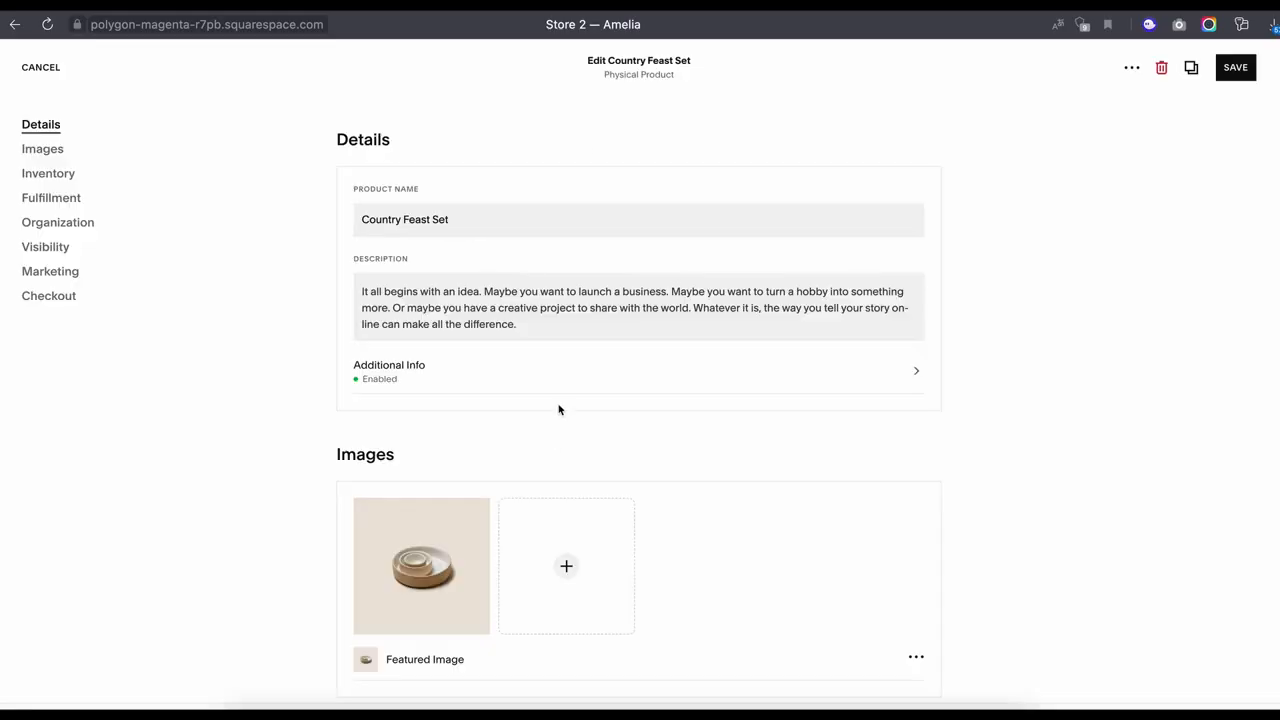
Review the details, images, inventory and fulfillment settings of the Country Feast Set and save the product.
{"action": "scroll", "coordinate": [533, 290], "scroll_direction": "down", "scroll_amount": 10}
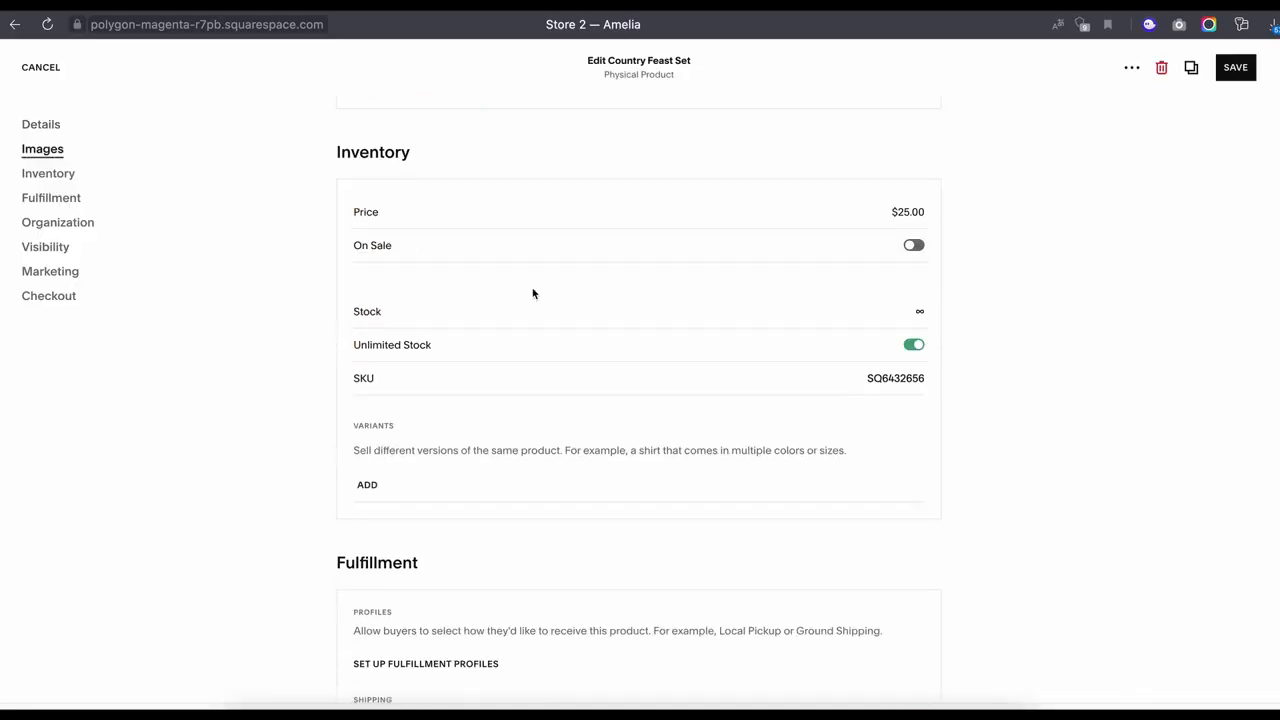
{"action": "scroll", "coordinate": [533, 293], "scroll_direction": "down", "scroll_amount": 8}
{"action": "scroll", "coordinate": [533, 293], "scroll_direction": "up", "scroll_amount": 15}
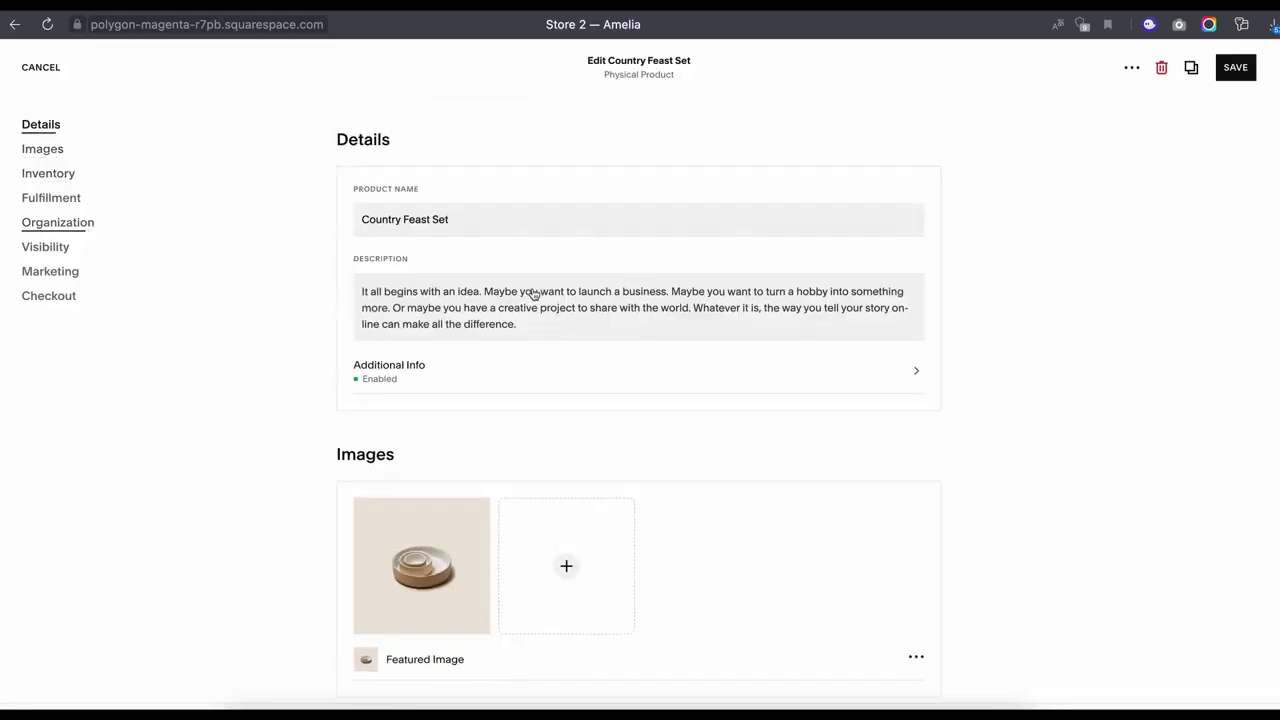
{"action": "left_click", "coordinate": [1236, 67]}
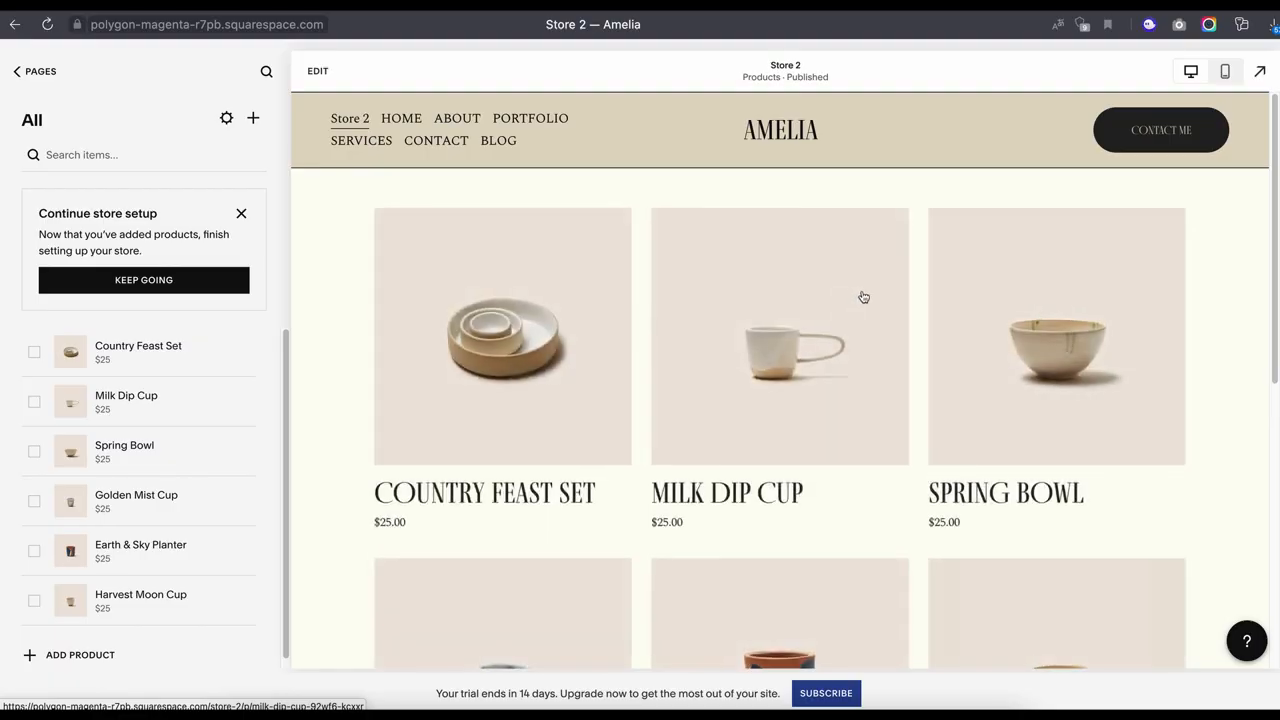
Open the design styles of the checkout page and set its background color to a muted reddish brown.
{"action": "left_click", "coordinate": [40, 71]}
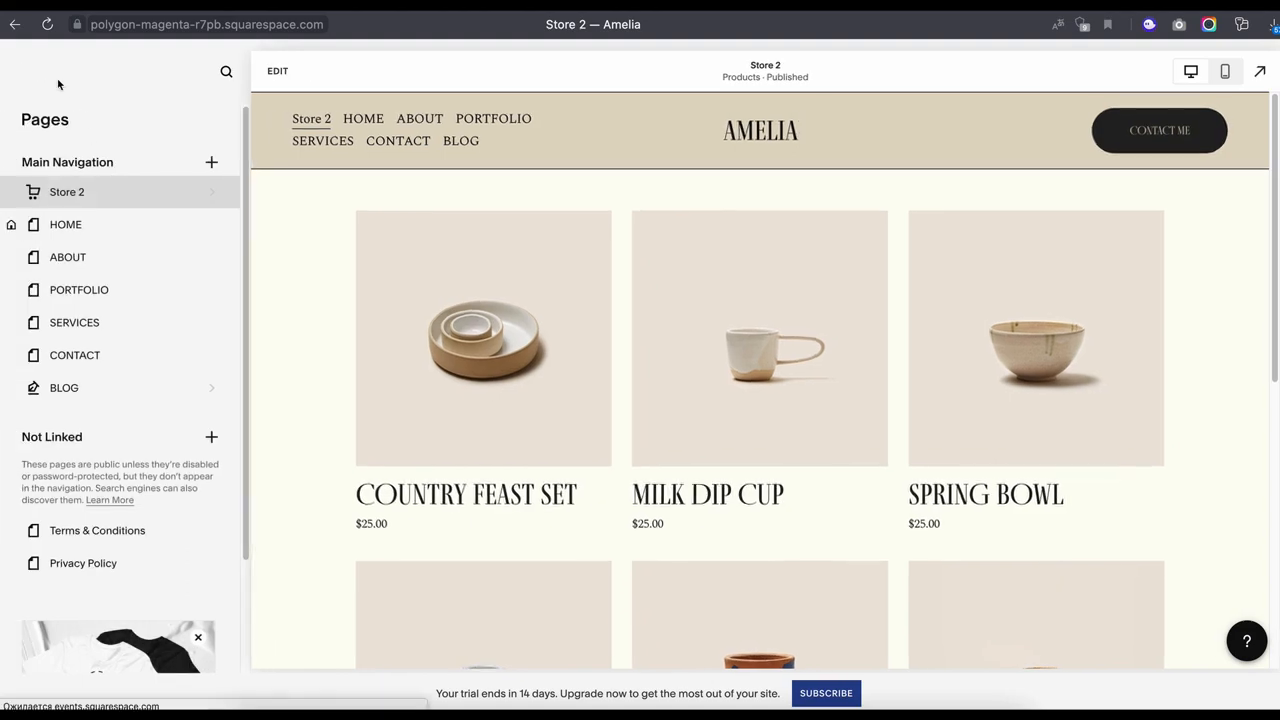
{"action": "left_click", "coordinate": [45, 74]}
{"action": "left_click", "coordinate": [72, 204]}
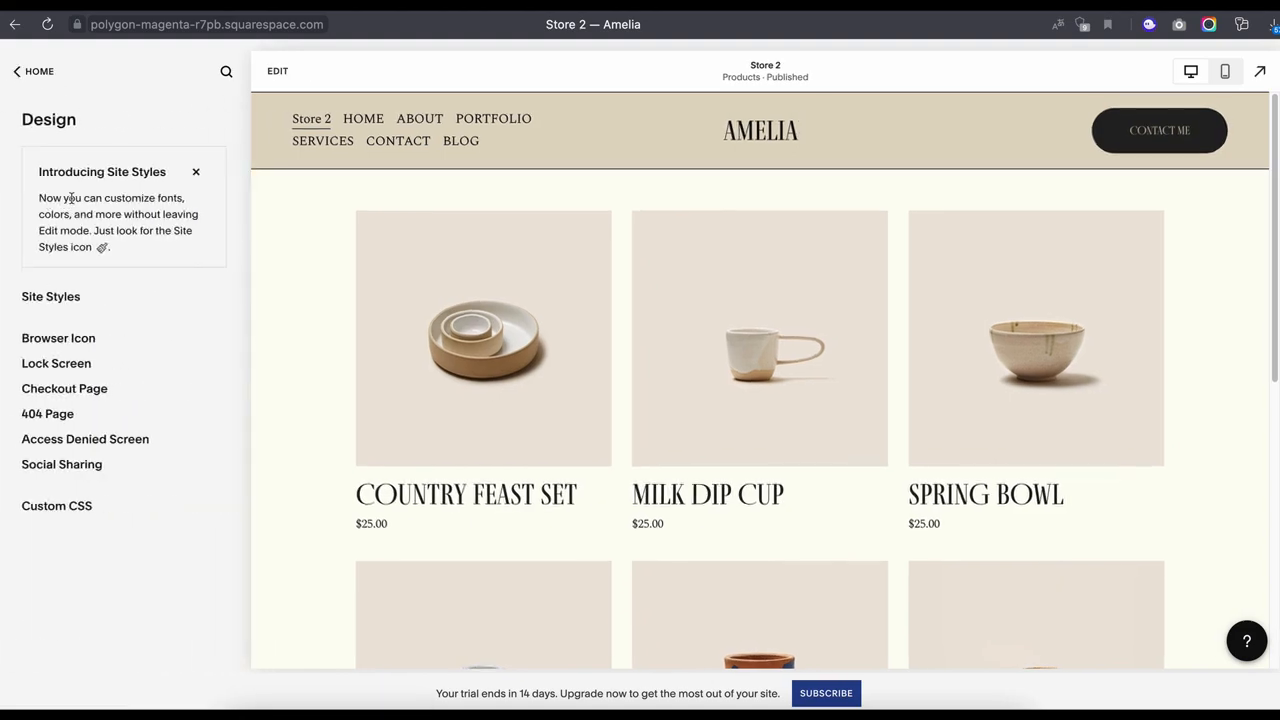
{"action": "left_click", "coordinate": [109, 398]}
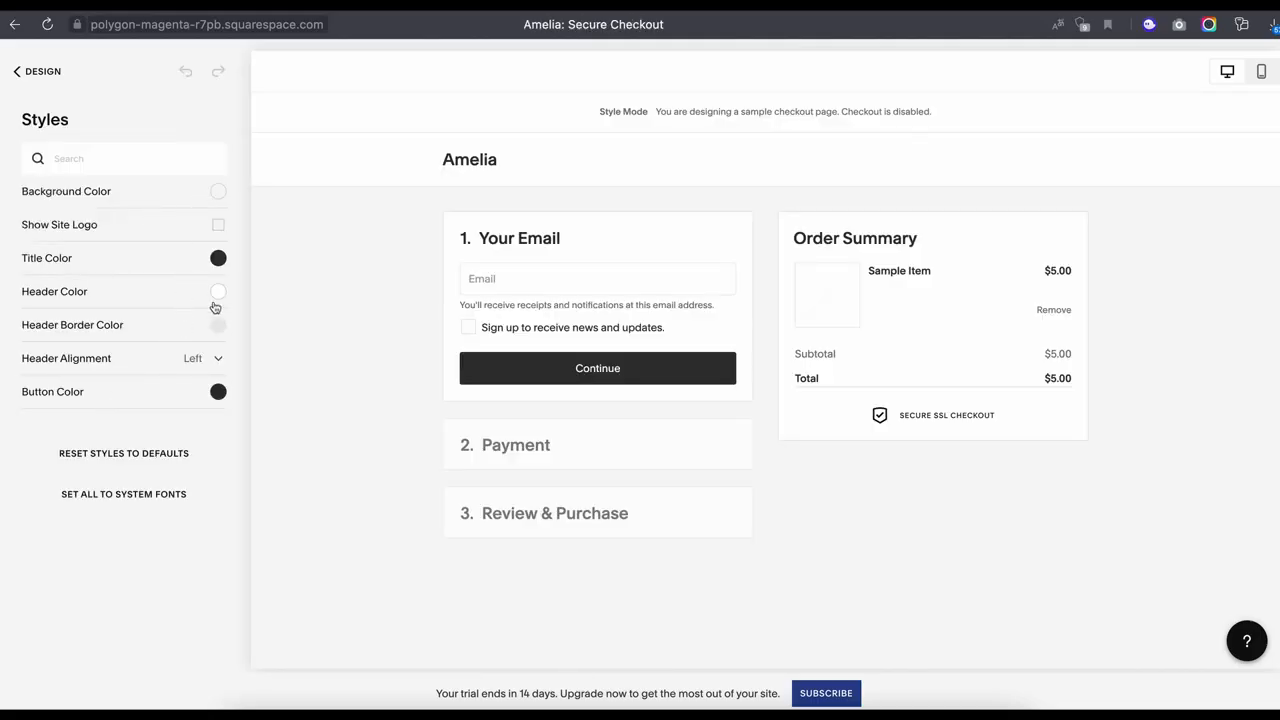
{"action": "left_click", "coordinate": [219, 191]}
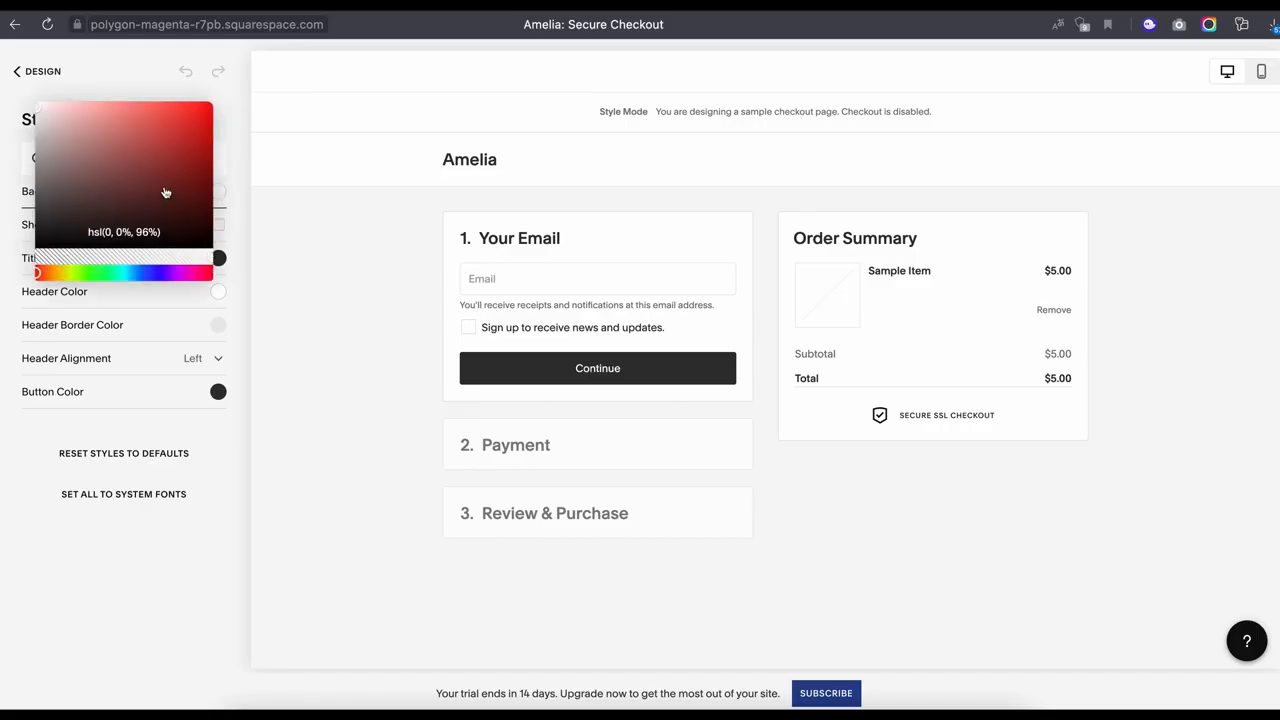
{"action": "left_click", "coordinate": [61, 174]}
{"action": "left_click", "coordinate": [137, 303]}
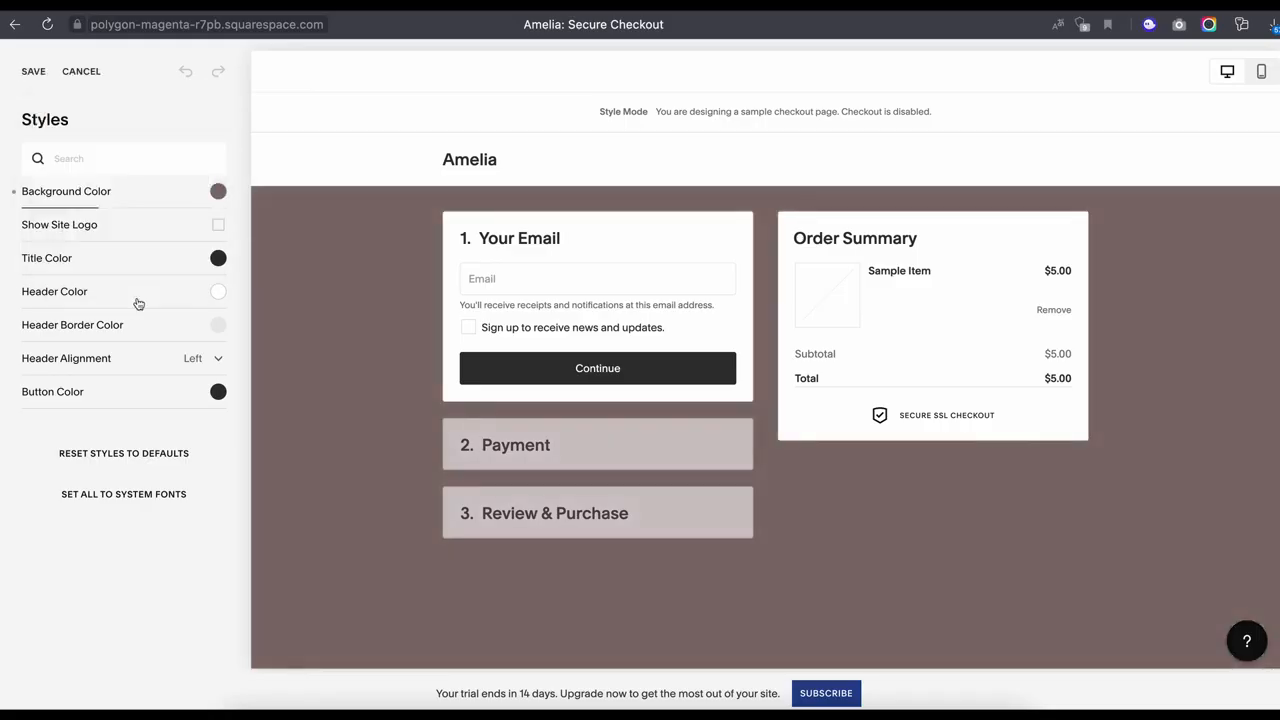
Set the checkout page's header color to the pale yellow-green hsl(60, 25%, 87%) and save the styles.
{"action": "left_click", "coordinate": [219, 291]}
{"action": "left_click", "coordinate": [103, 254]}
{"action": "left_click_drag", "start_coordinate": [90, 254], "coordinate": [49, 241]}
{"action": "left_click_drag", "start_coordinate": [55, 373], "coordinate": [64, 373]}
{"action": "left_click_drag", "start_coordinate": [49, 241], "coordinate": [49, 222]}
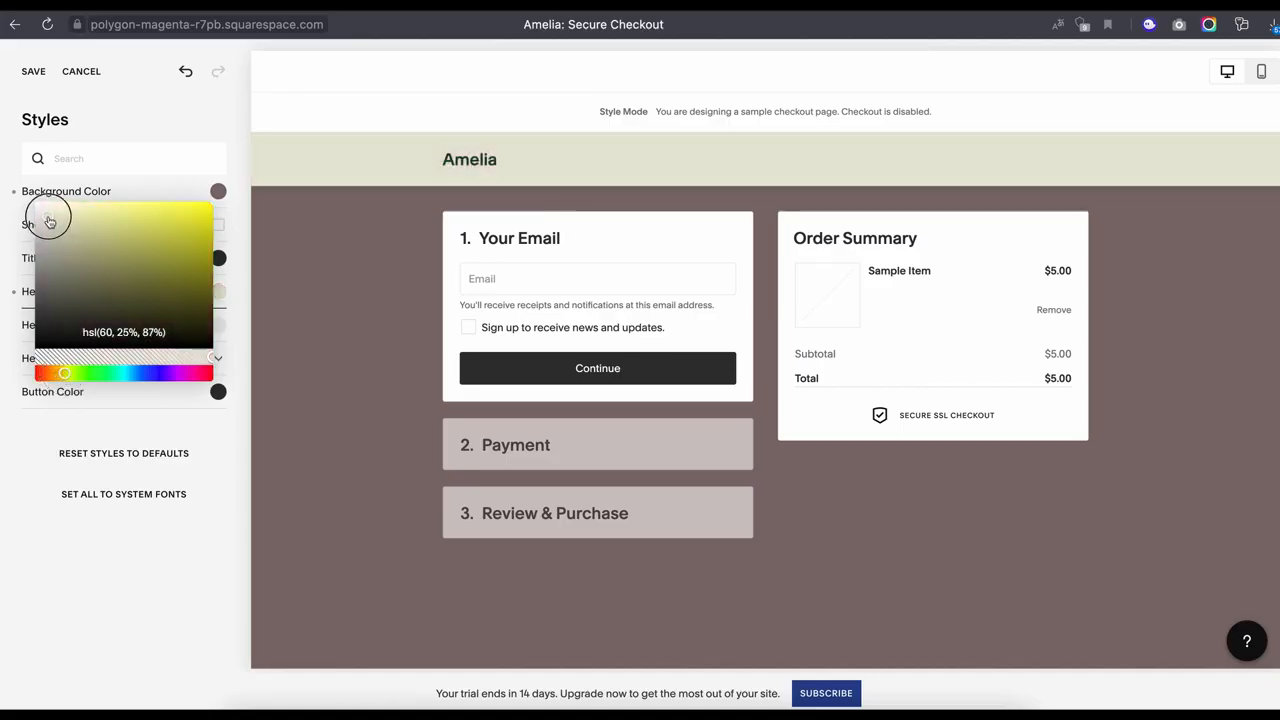
{"action": "left_click", "coordinate": [105, 566]}
{"action": "left_click", "coordinate": [34, 72]}
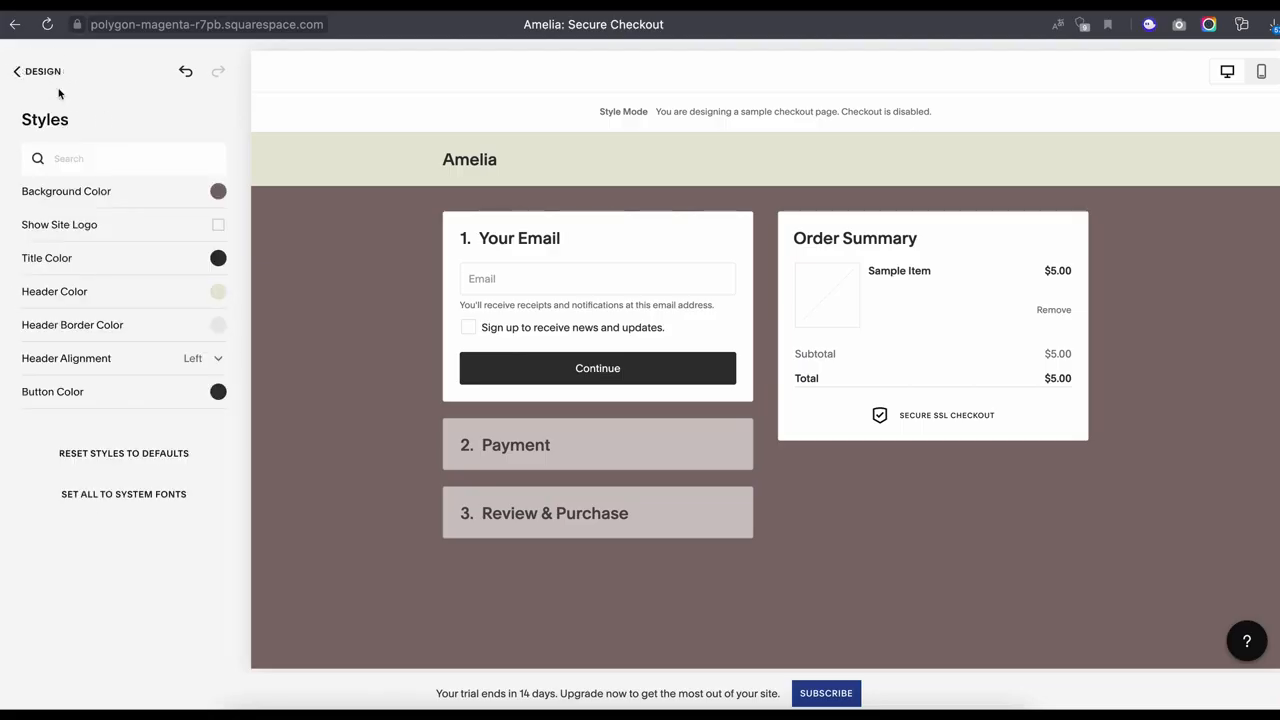
Leave the checkout design and look through the site's Commerce and Marketing sections.
{"action": "left_click", "coordinate": [42, 75]}
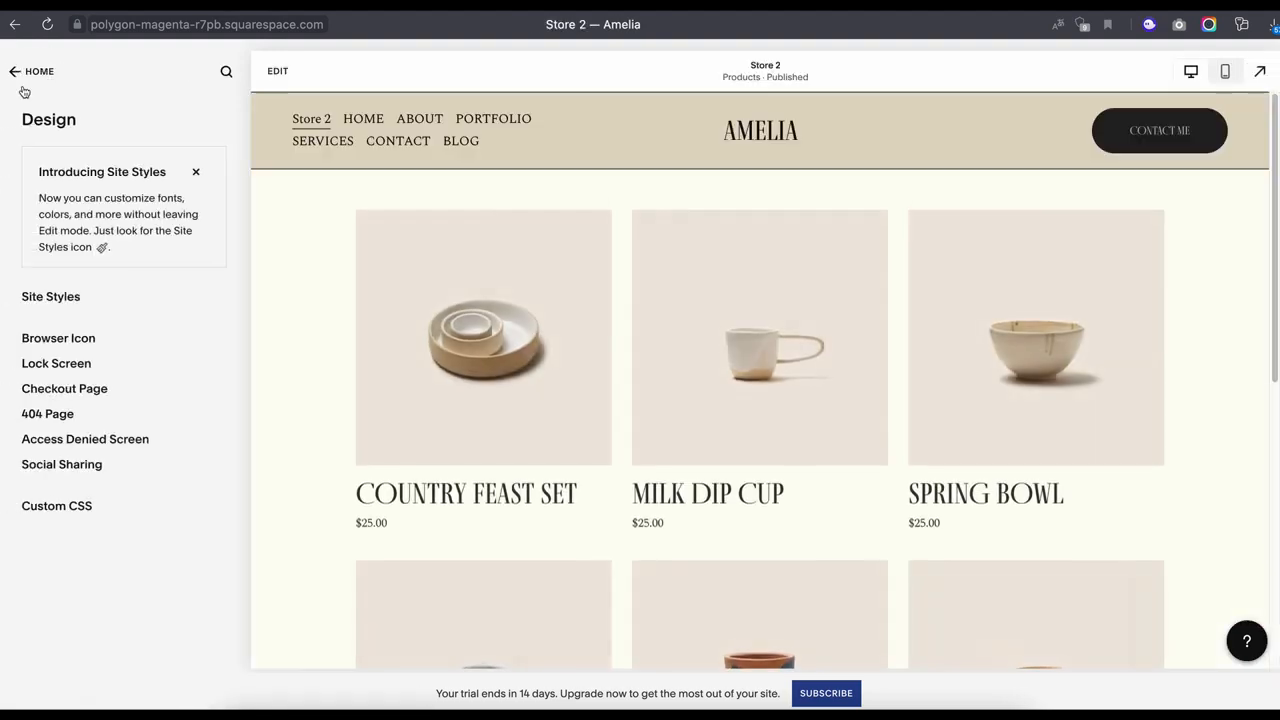
{"action": "left_click", "coordinate": [45, 74]}
{"action": "left_click", "coordinate": [80, 229]}
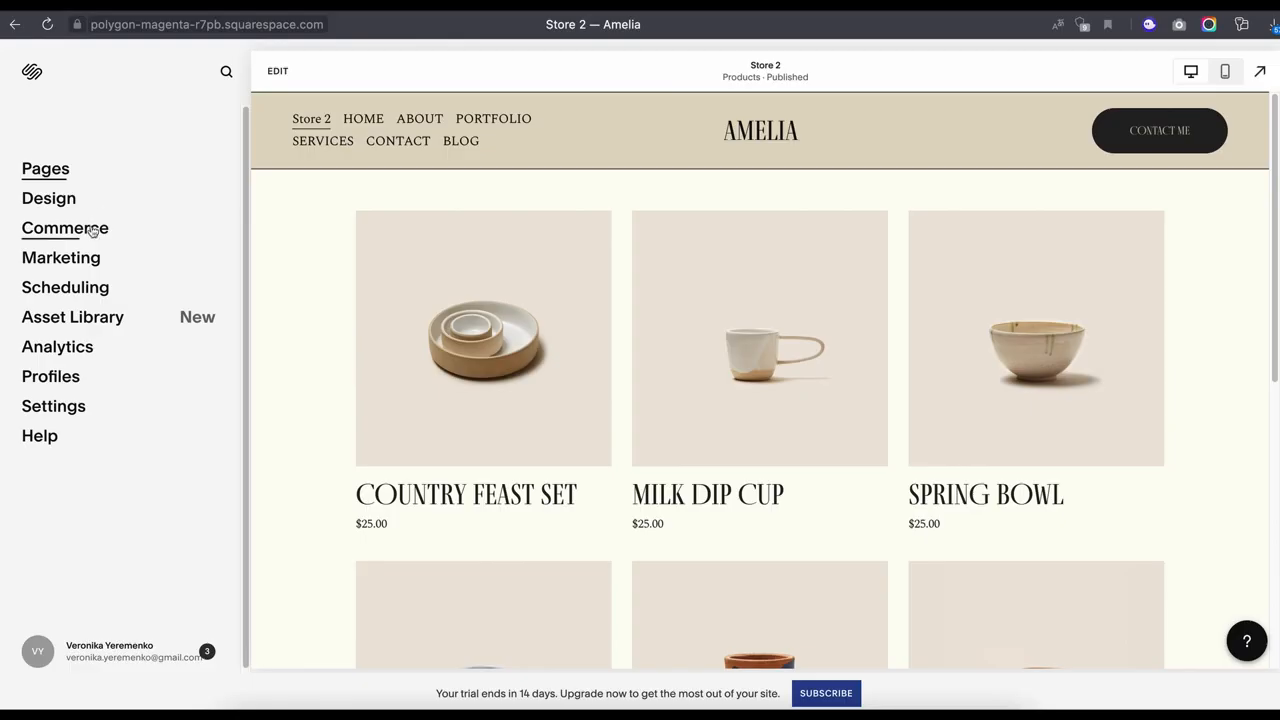
{"action": "left_click", "coordinate": [91, 257]}
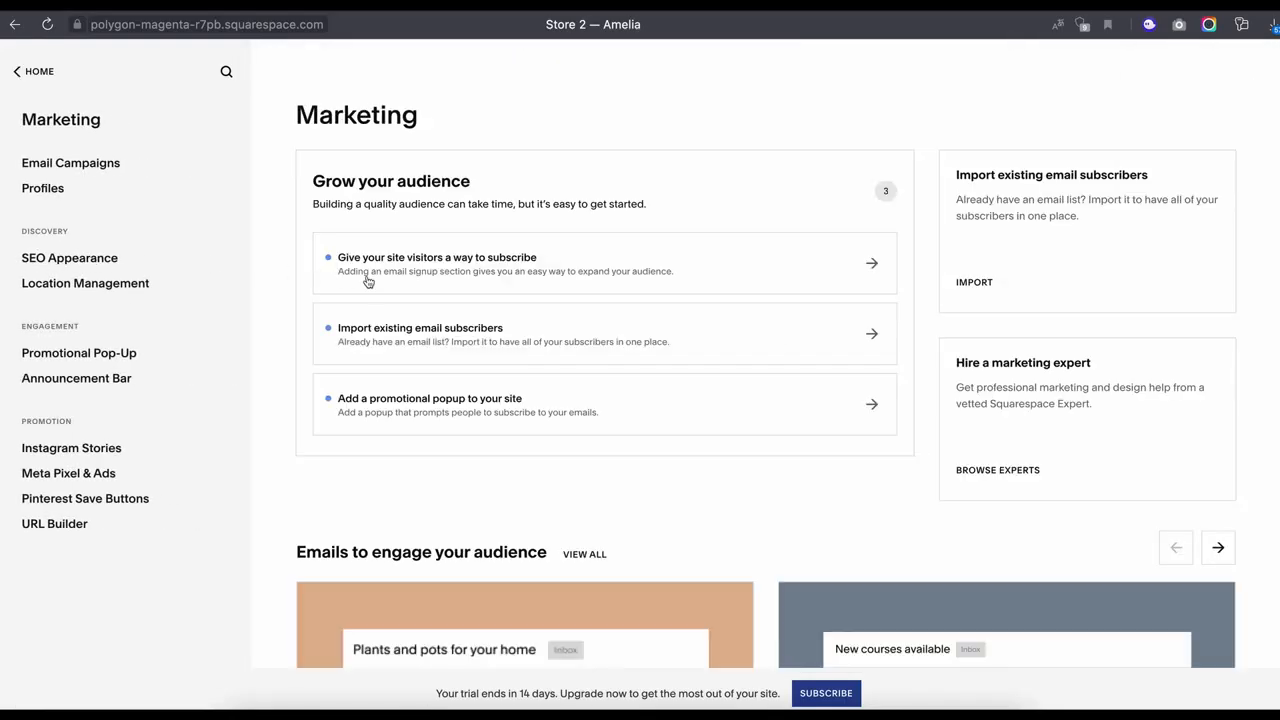
{"action": "left_click", "coordinate": [126, 258]}
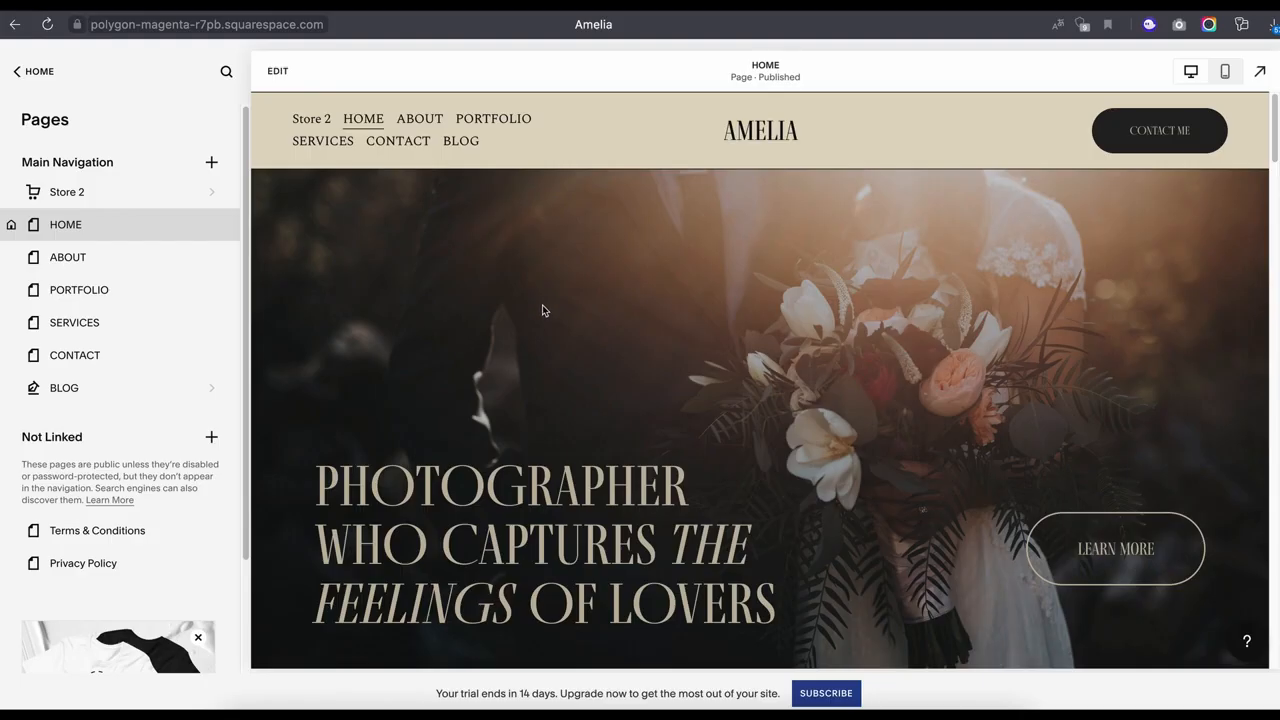
Open the HOME page for editing and switch it to the mobile view.
{"action": "left_click", "coordinate": [278, 72]}
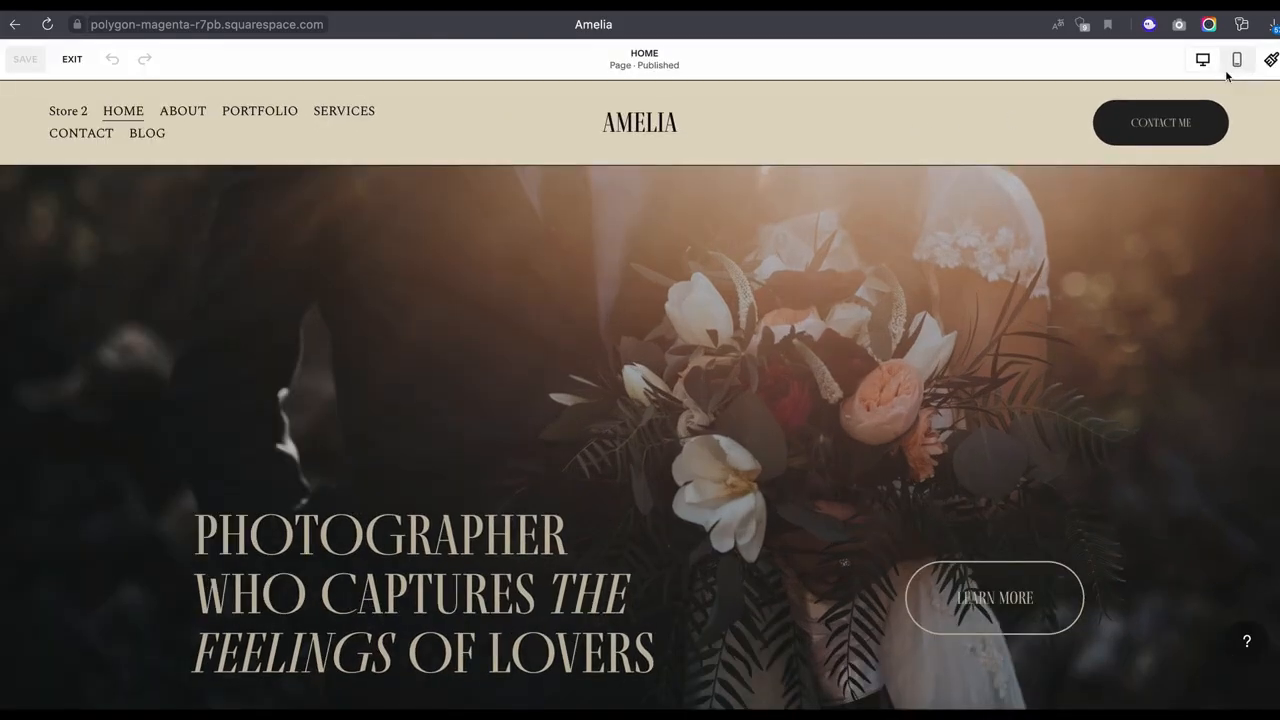
{"action": "left_click", "coordinate": [1237, 62]}
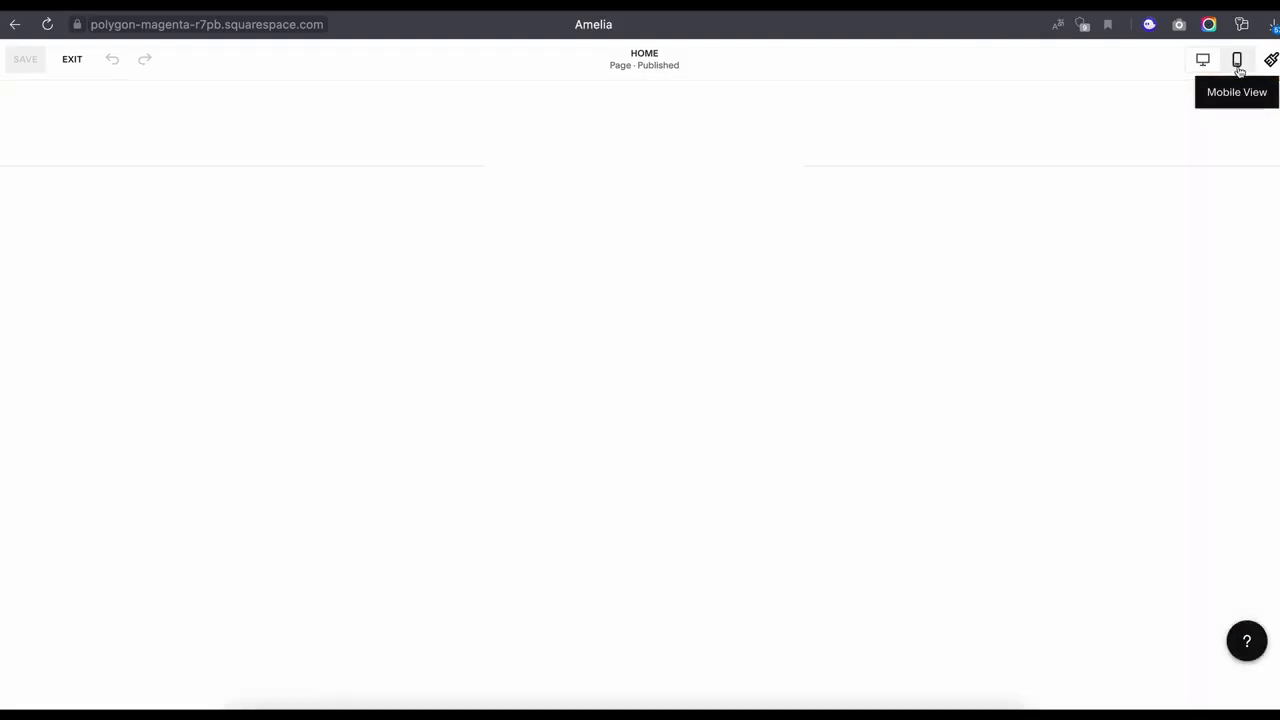